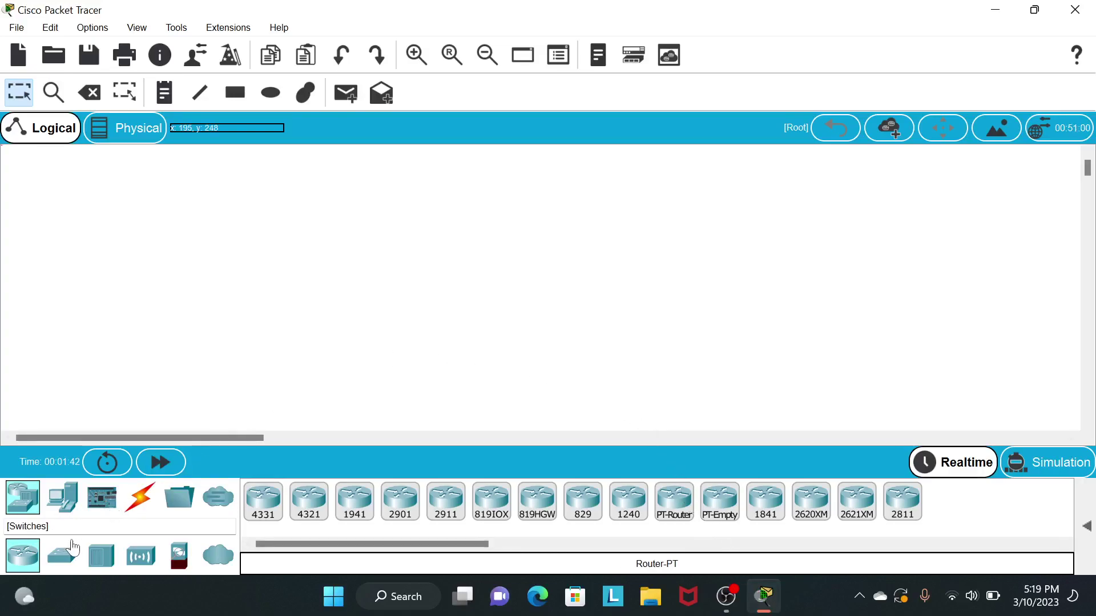
- Place a 2960 switch in the middle of the workspace
click(63, 561)
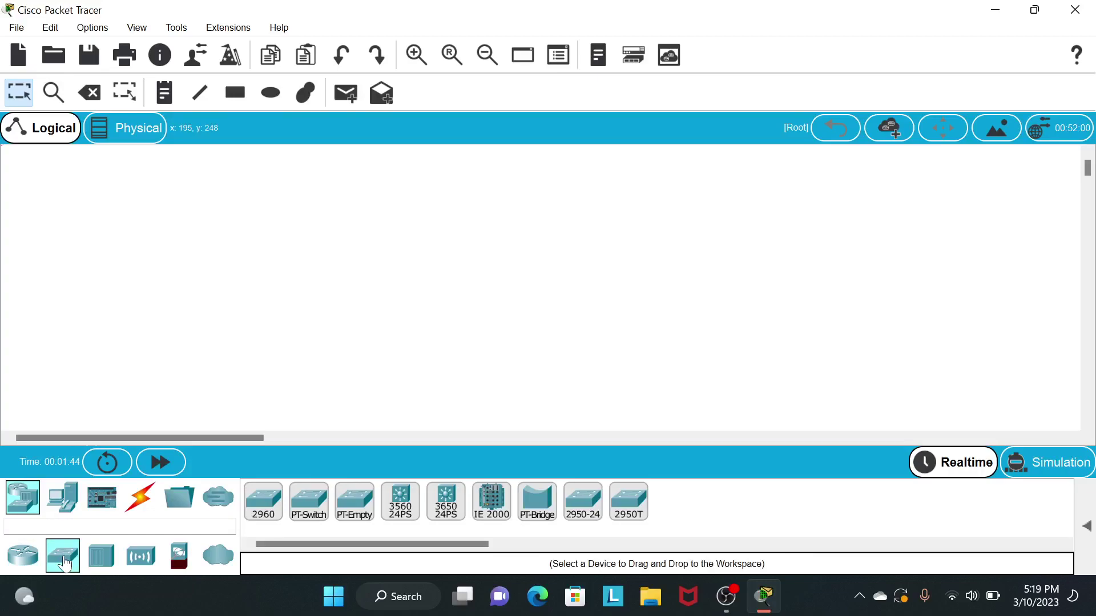
click(247, 496)
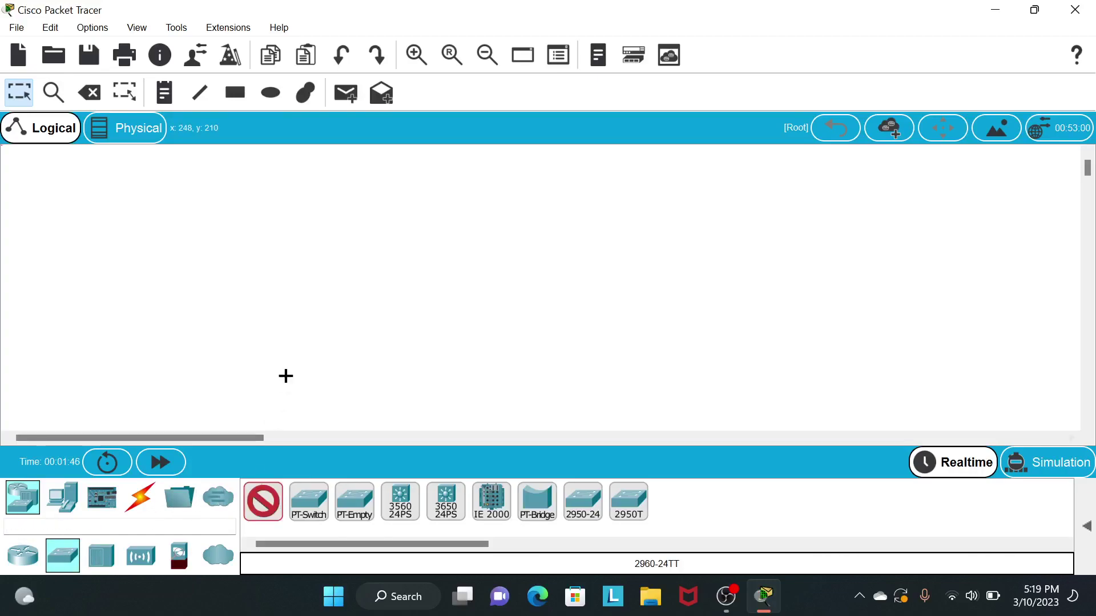
click(336, 267)
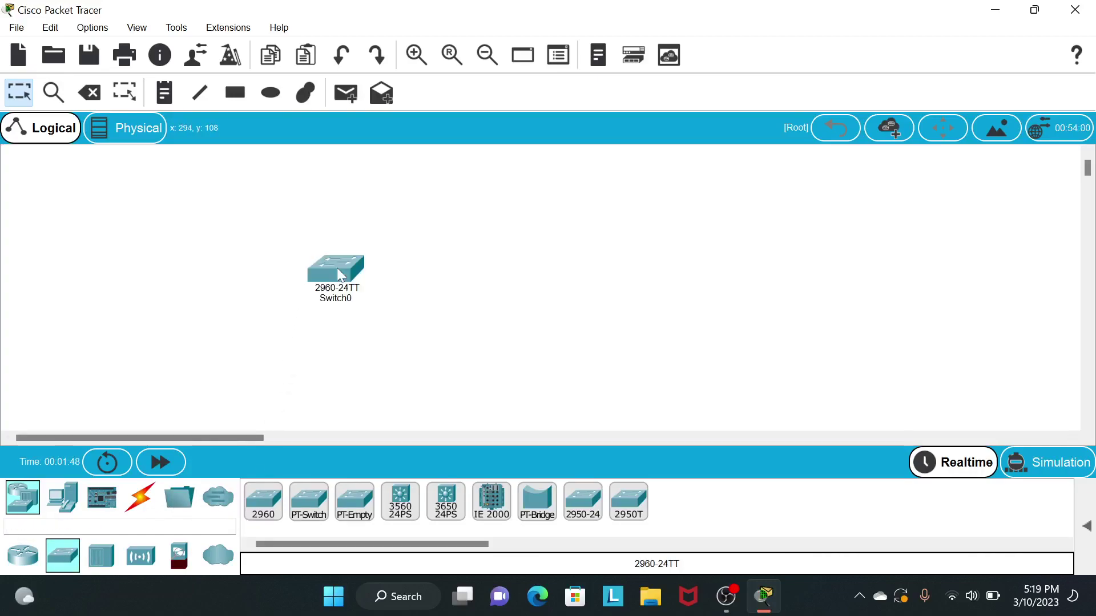
- Place three PCs, PC0–PC2, to the left of the switch
click(59, 505)
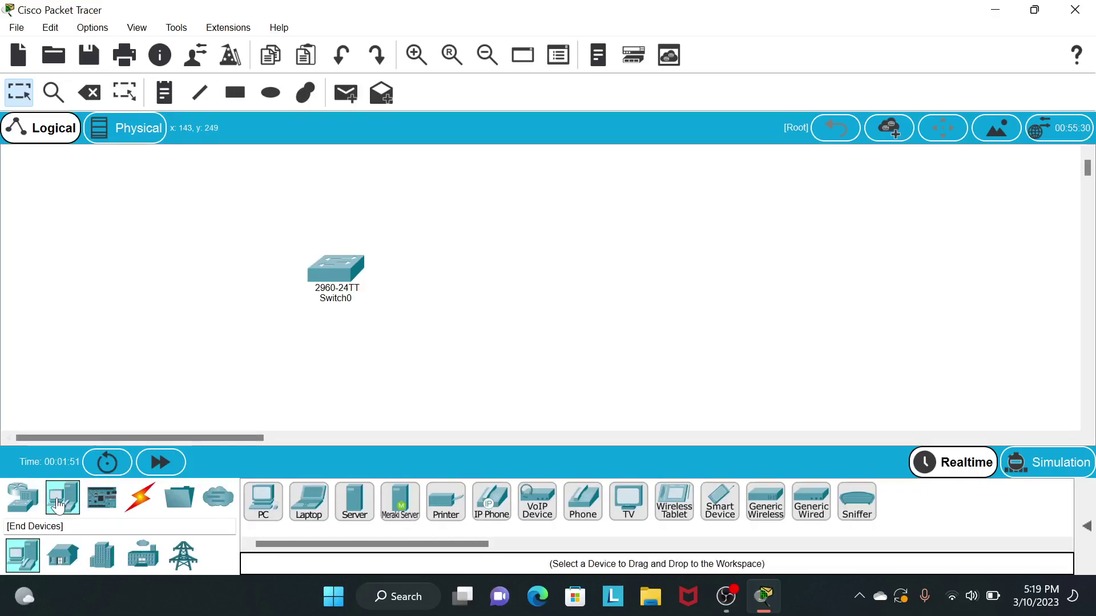
click(262, 504)
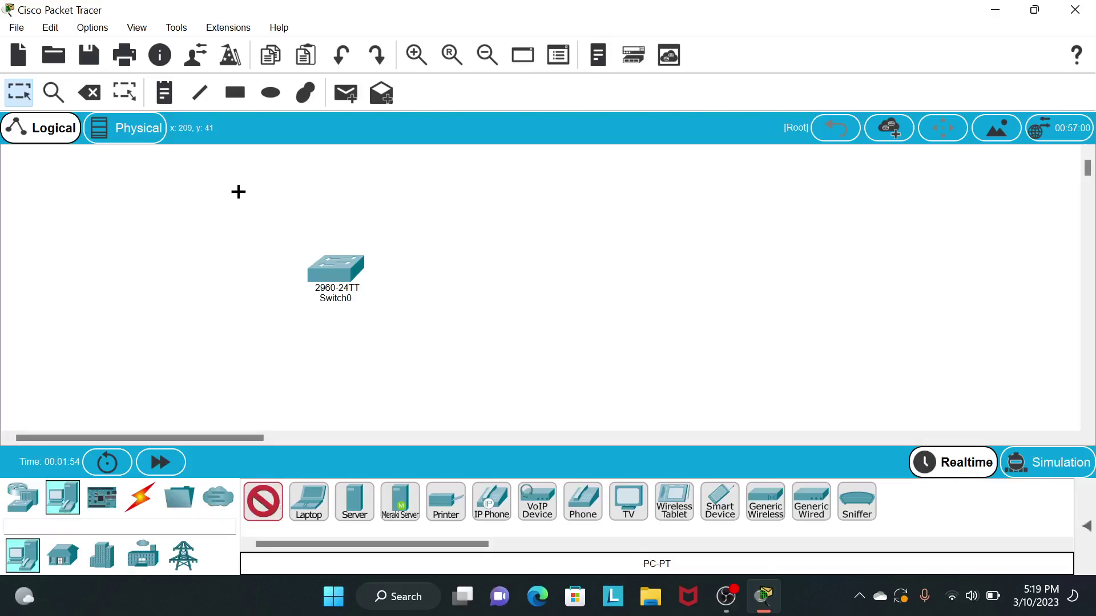
click(234, 193)
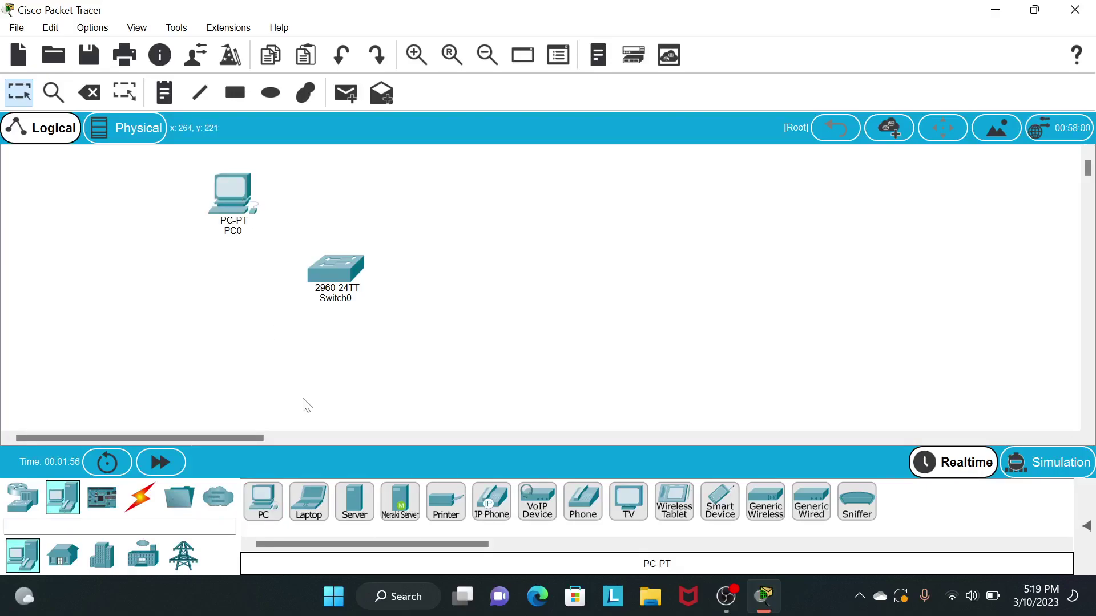
click(251, 498)
click(132, 288)
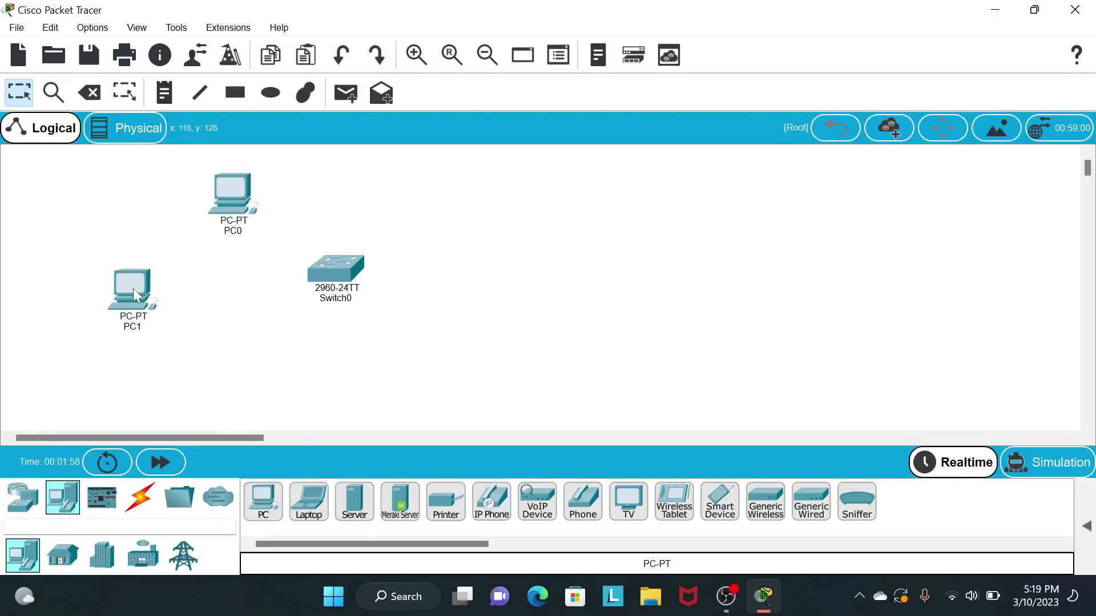
click(261, 501)
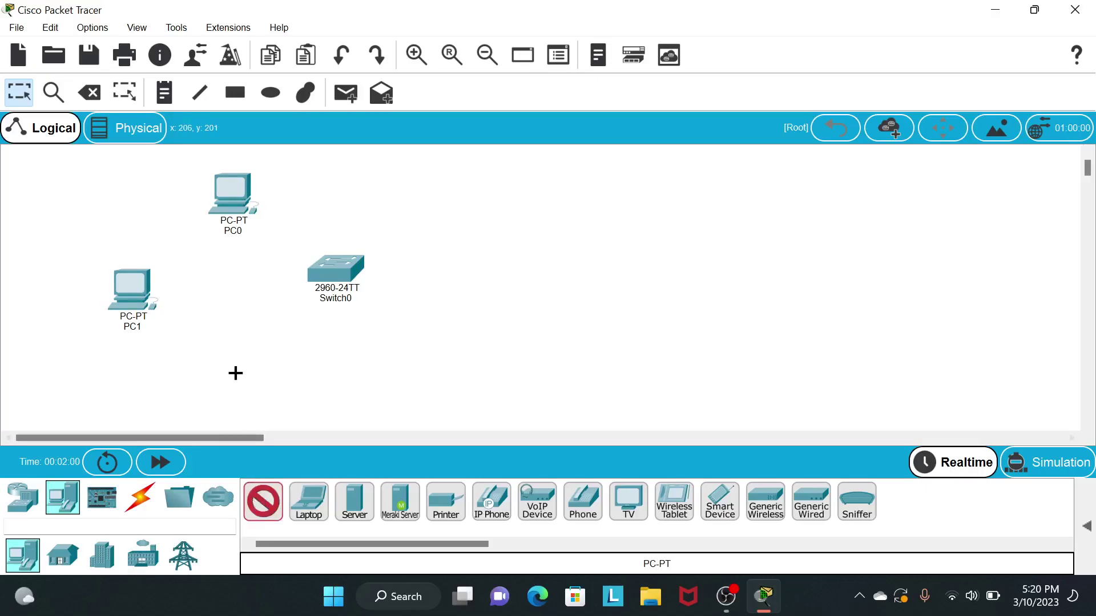
click(227, 381)
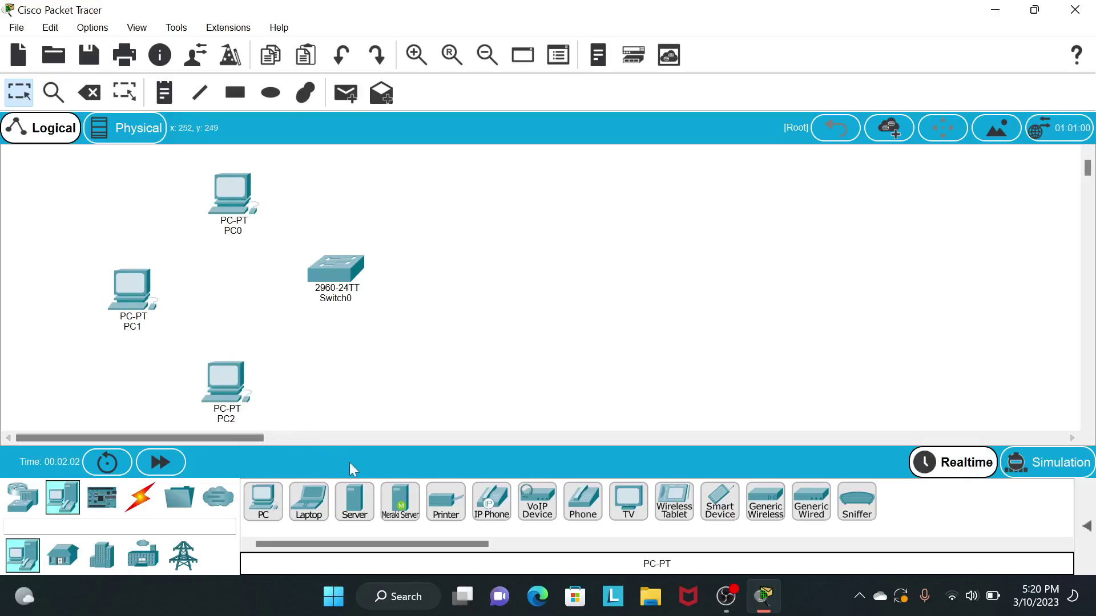
- Place four servers, Server0–Server3, to the right of the switch
click(354, 500)
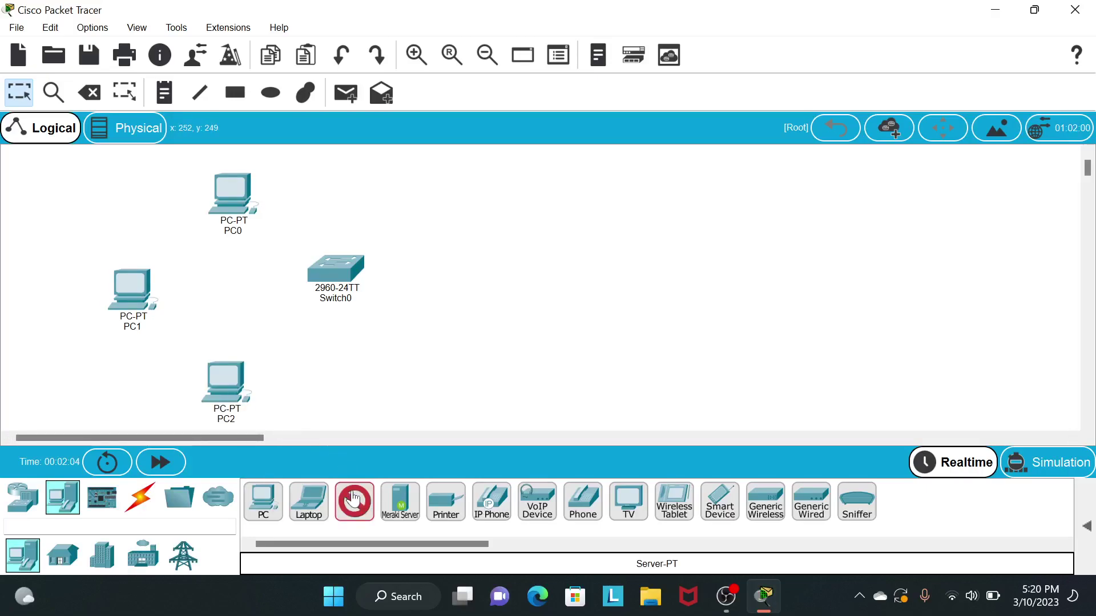
click(460, 288)
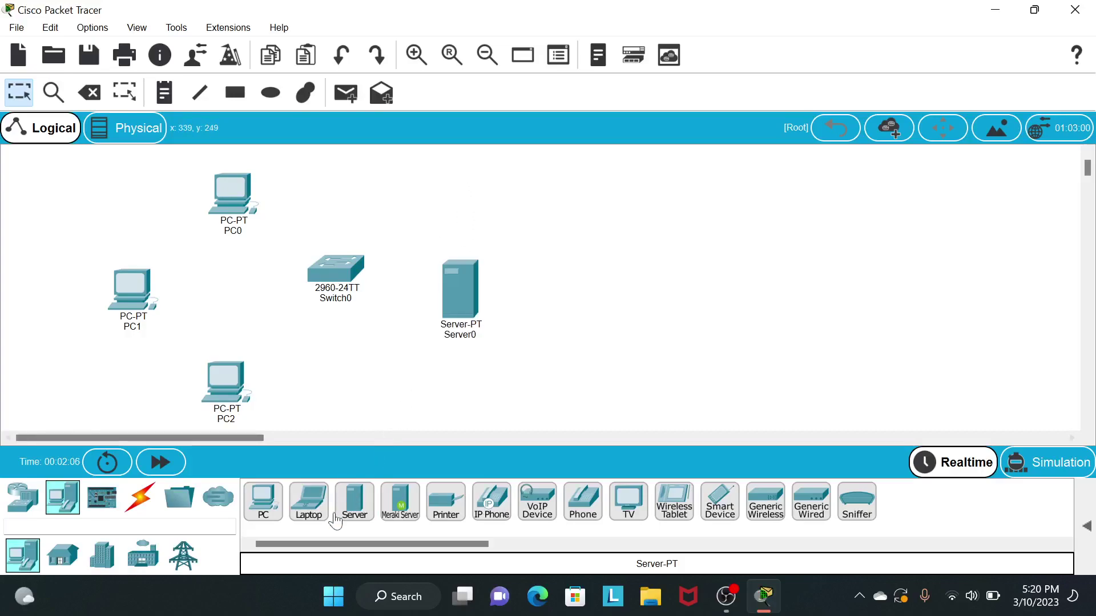
click(354, 501)
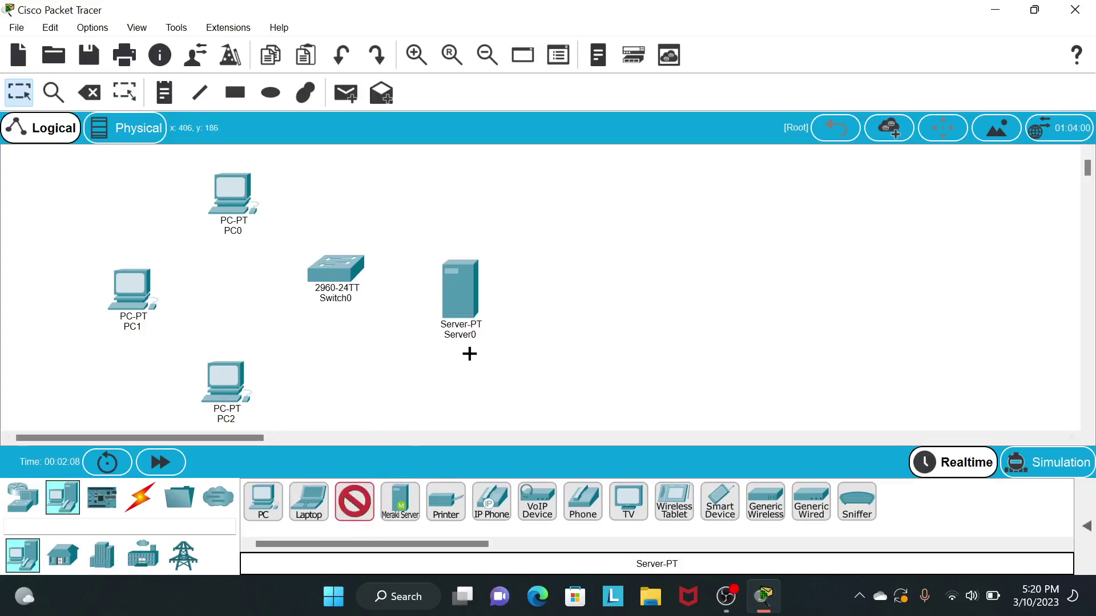
click(520, 296)
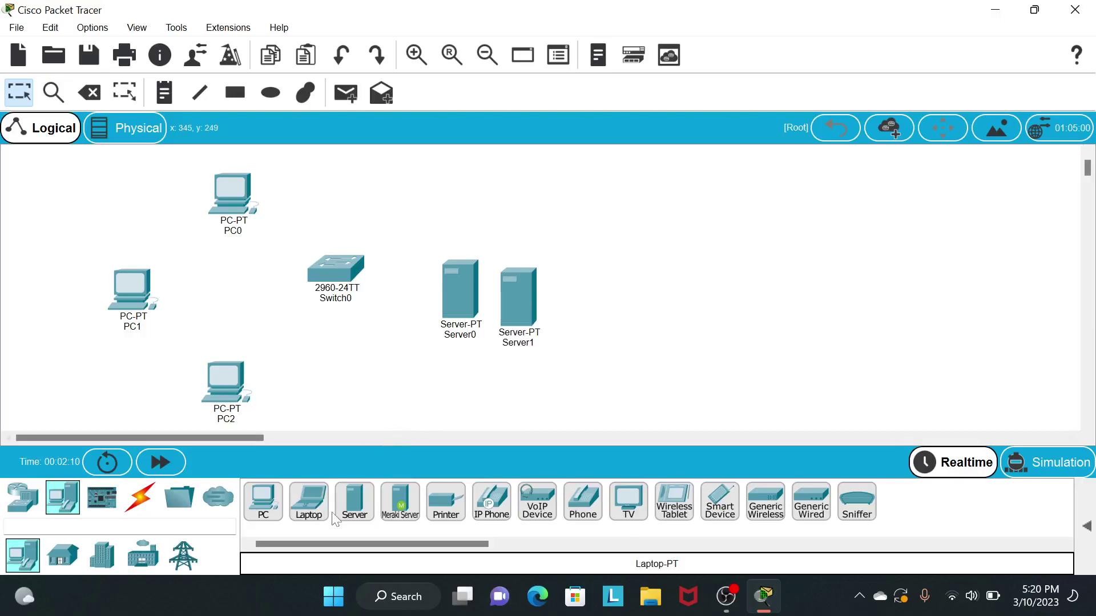
click(354, 501)
click(488, 394)
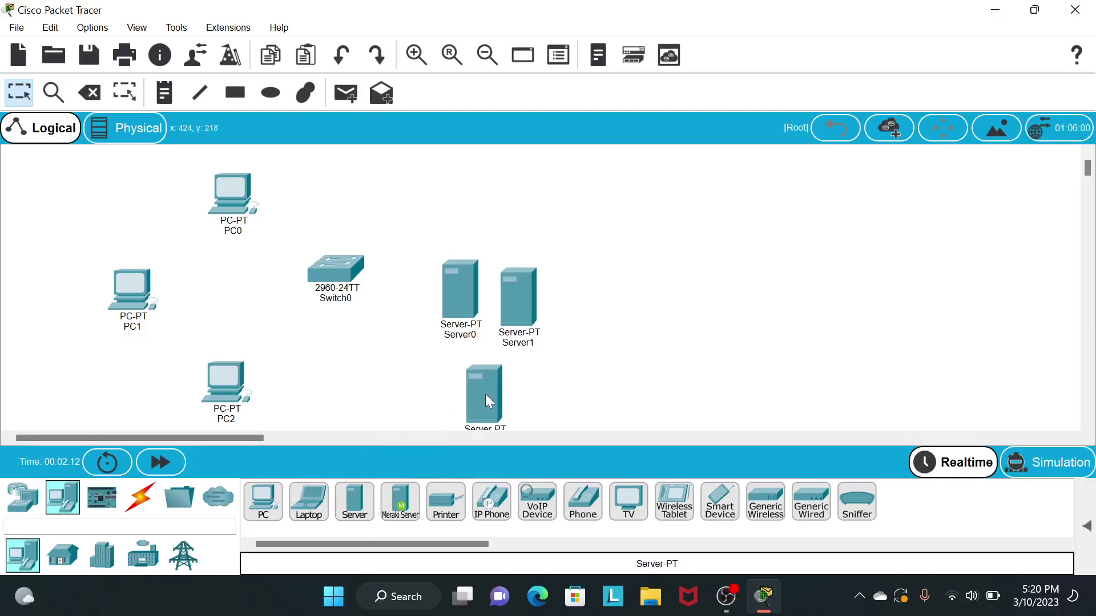
click(555, 404)
drag(464, 300, 453, 200)
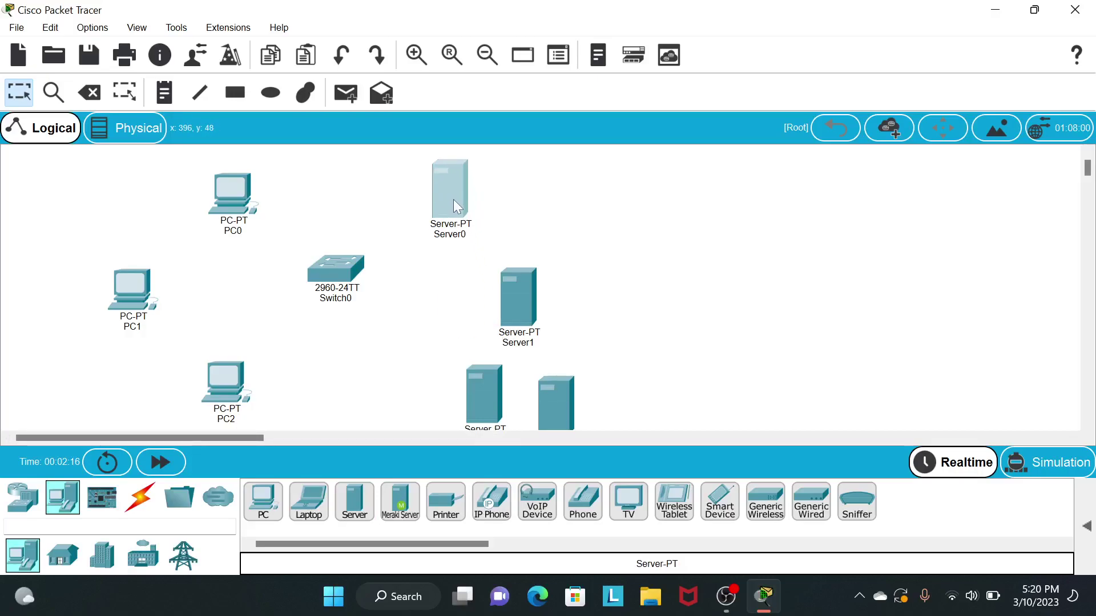
click(485, 63)
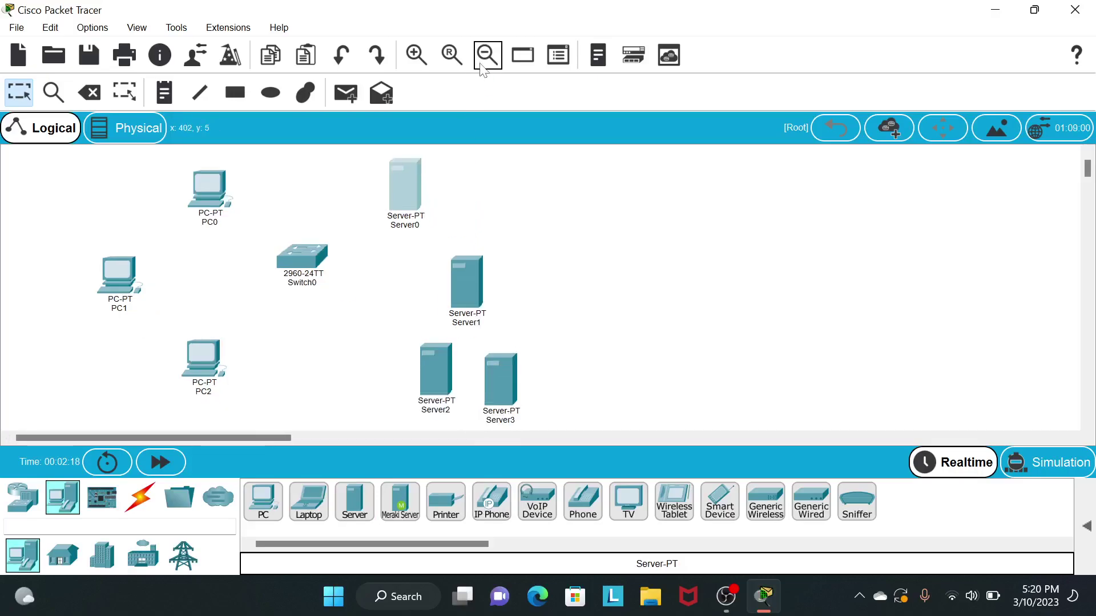
- Zoom out and reposition Server3, Switch0 and PC2
click(486, 57)
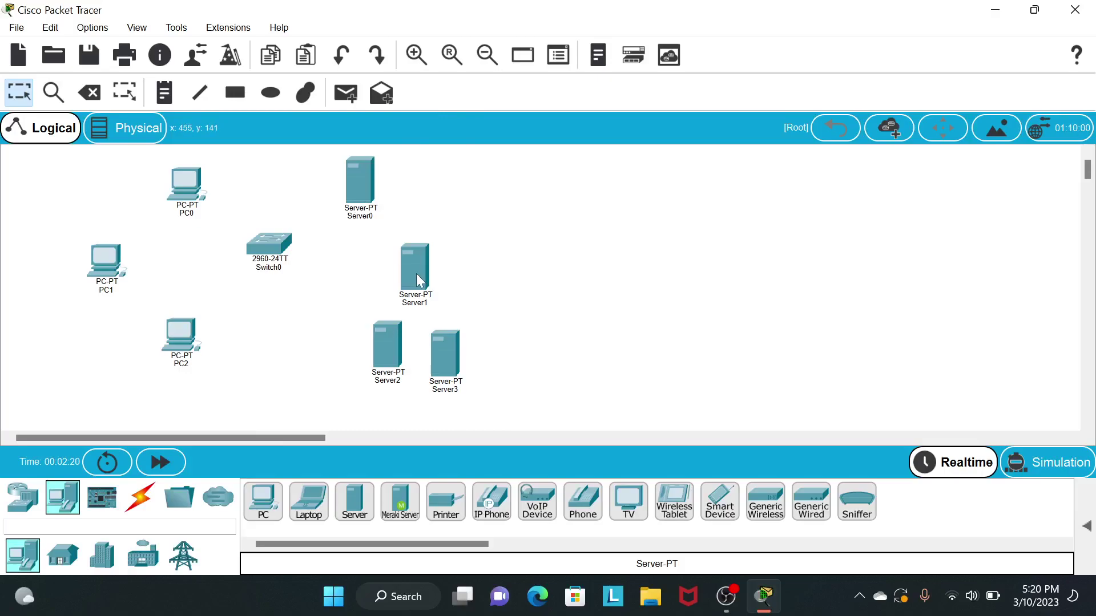
drag(435, 360, 344, 356)
drag(271, 247, 292, 261)
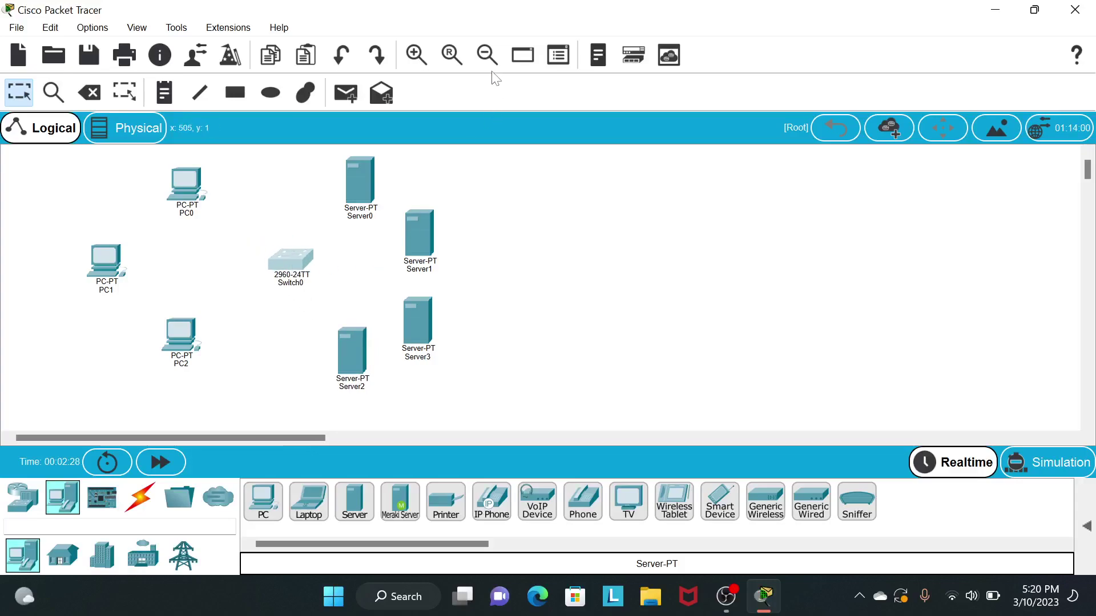
click(488, 54)
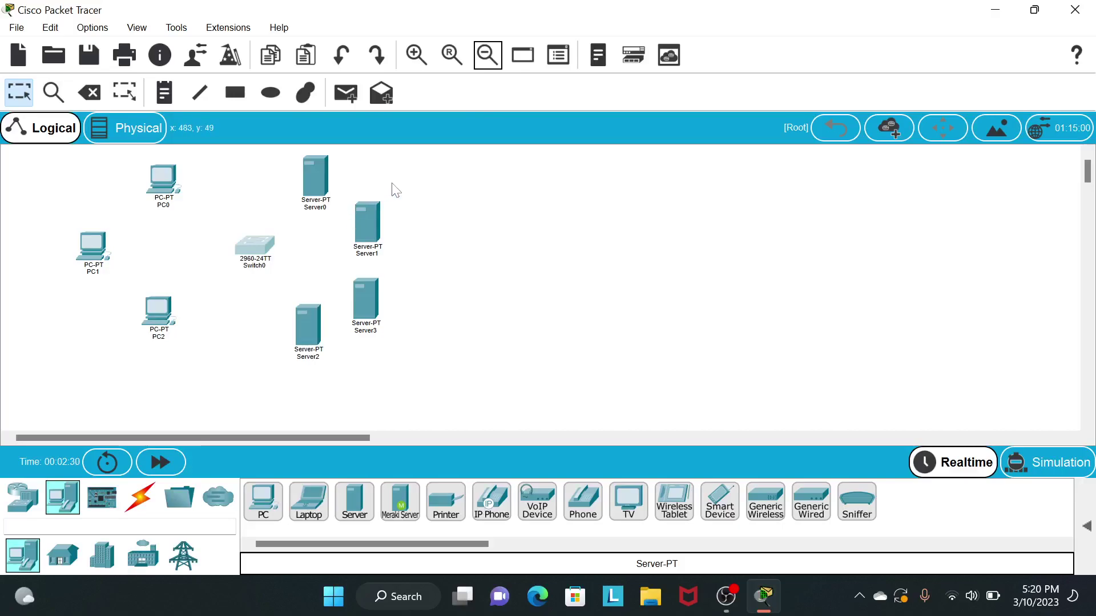
click(410, 179)
drag(143, 352, 145, 361)
- Move Switch0 down-left and spread Server1, Server2 and Server3 to its right
mouse_move(85, 282)
mouse_down()
mouse_move(81, 269)
mouse_move(86, 280)
mouse_move(104, 257)
mouse_move(70, 271)
mouse_up()
drag(274, 247, 250, 275)
drag(296, 328, 326, 353)
drag(365, 303, 409, 298)
drag(366, 222, 404, 207)
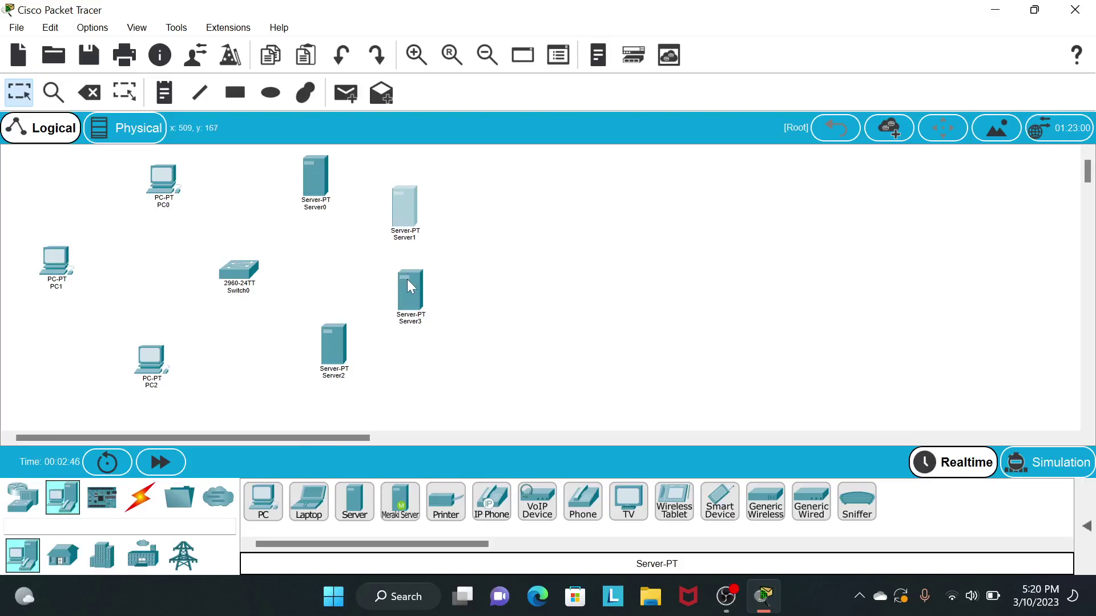
drag(416, 286, 420, 313)
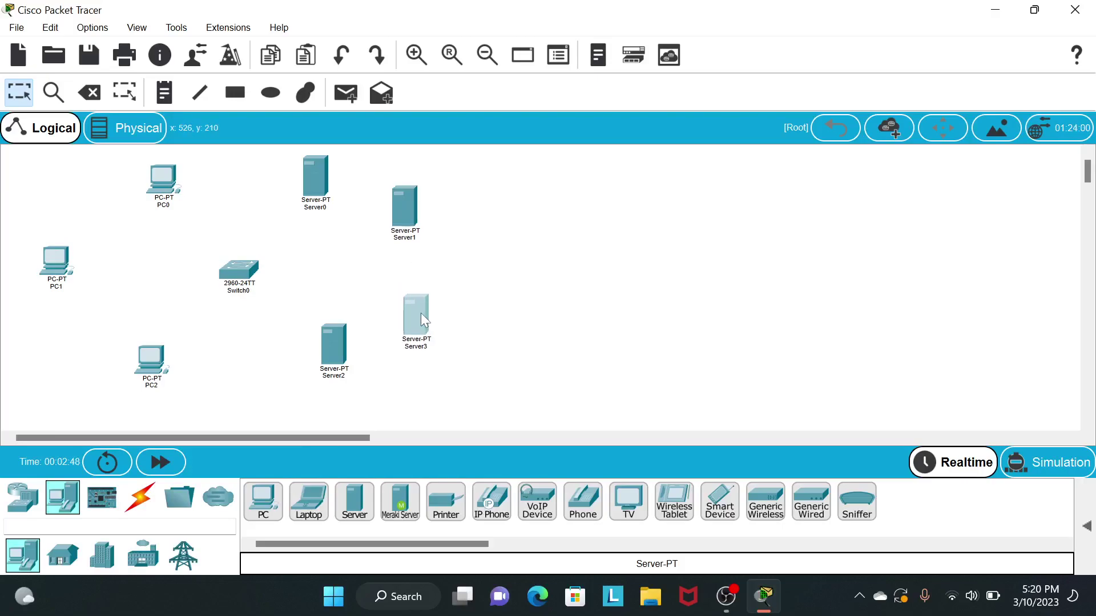
drag(327, 344, 307, 357)
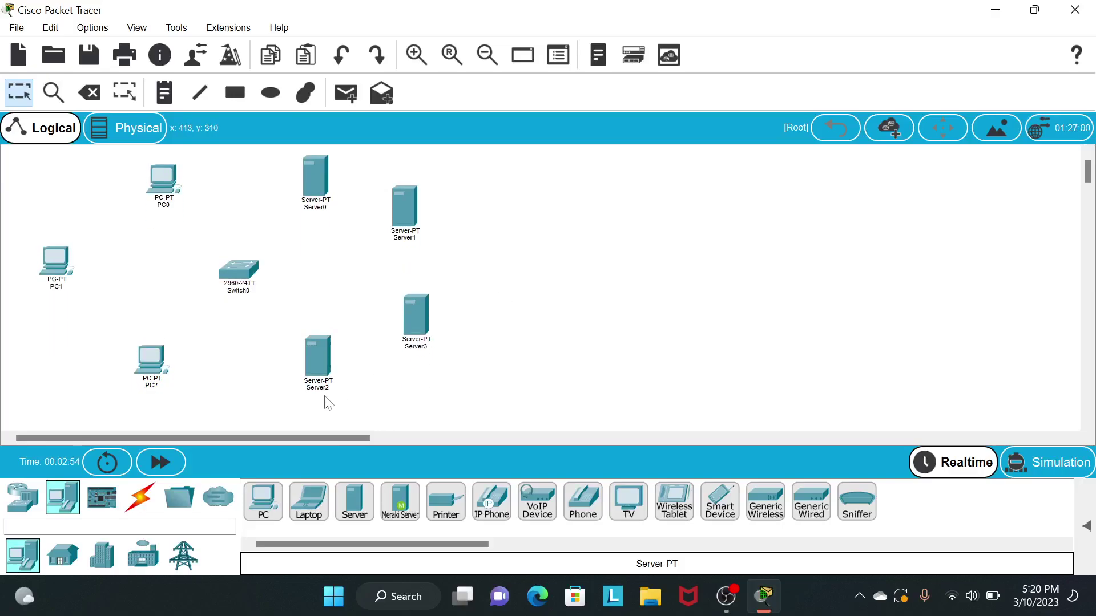
- Connect PC0's FastEthernet0 to Switch0 FastEthernet0/1 with a copper straight-through cable
click(140, 497)
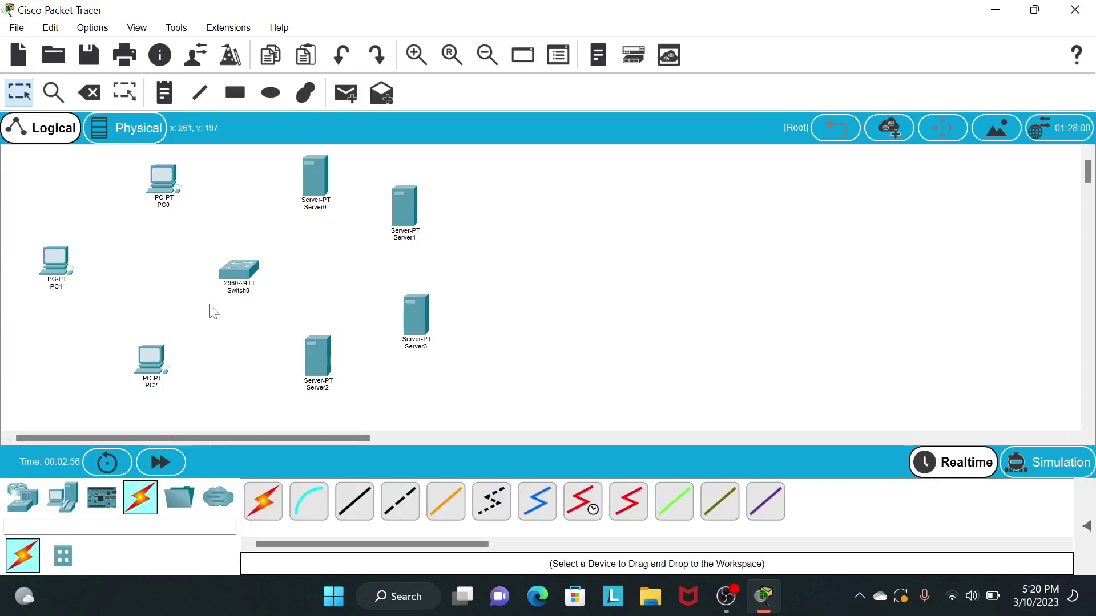
click(354, 501)
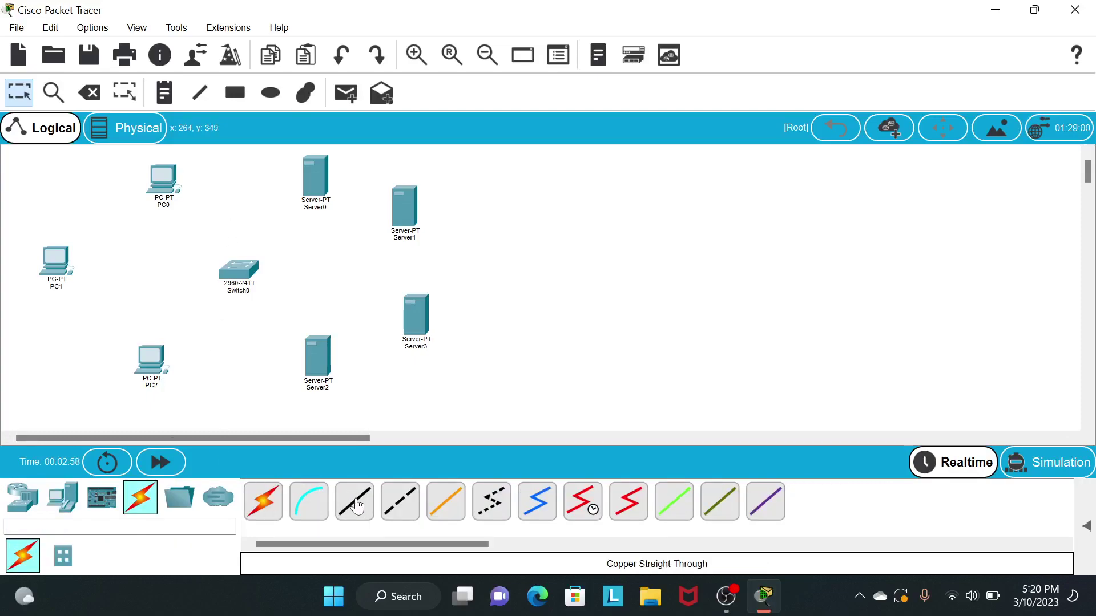
click(161, 180)
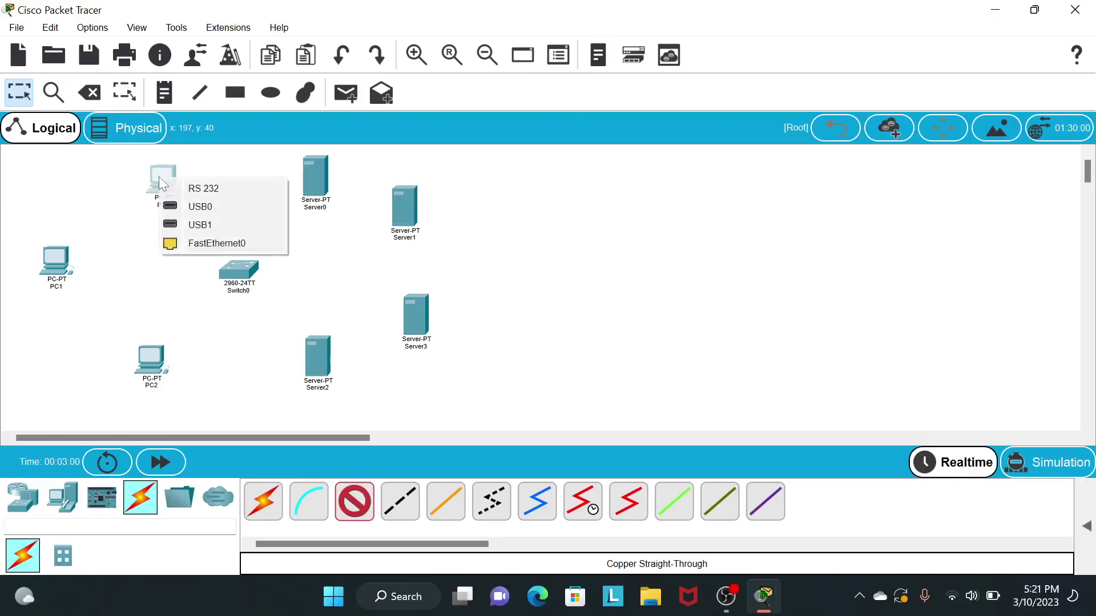
click(217, 243)
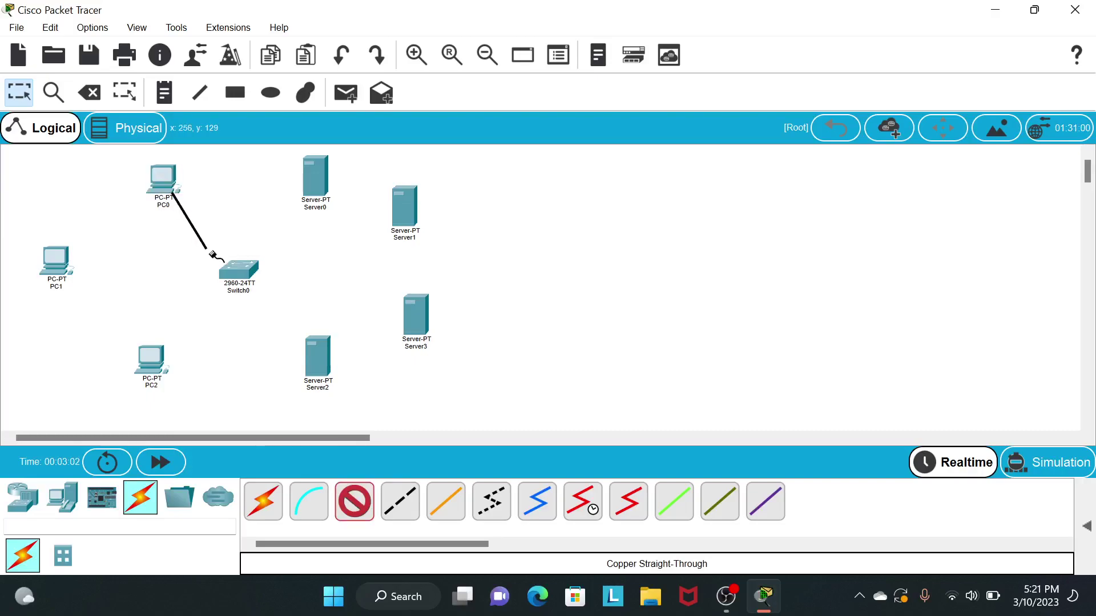
click(235, 269)
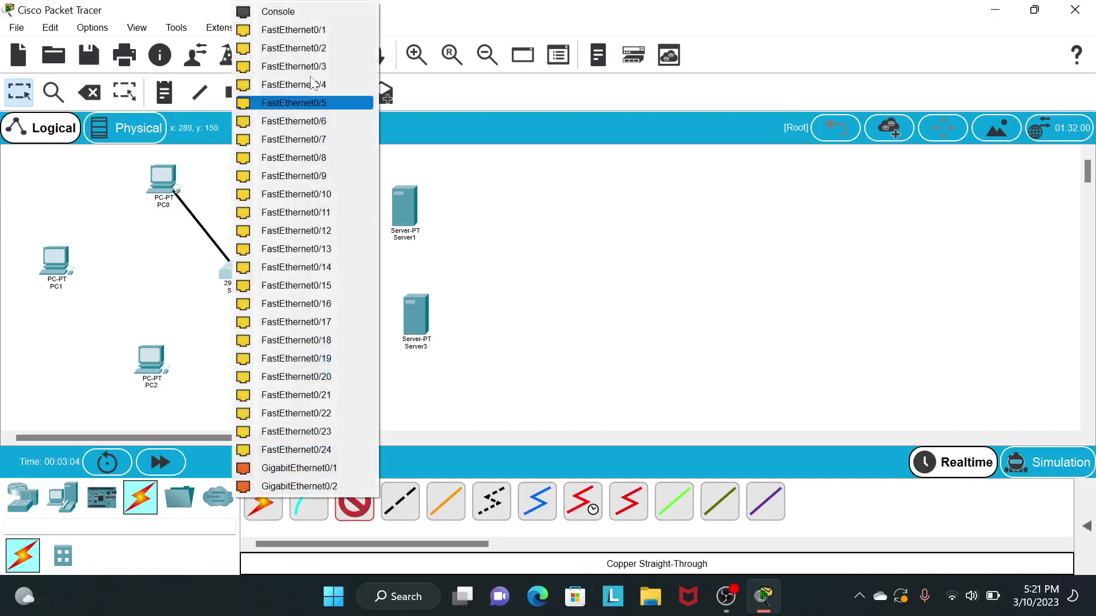
click(321, 30)
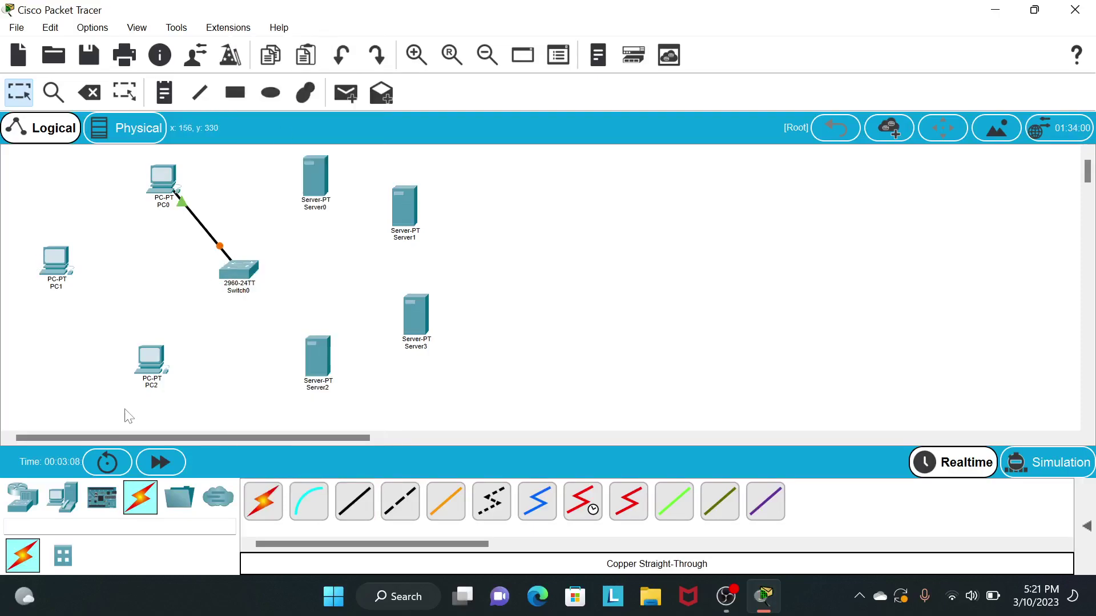
- Cable PC1 and PC2 to Switch0 ports FastEthernet0/2 and FastEthernet0/3
click(355, 501)
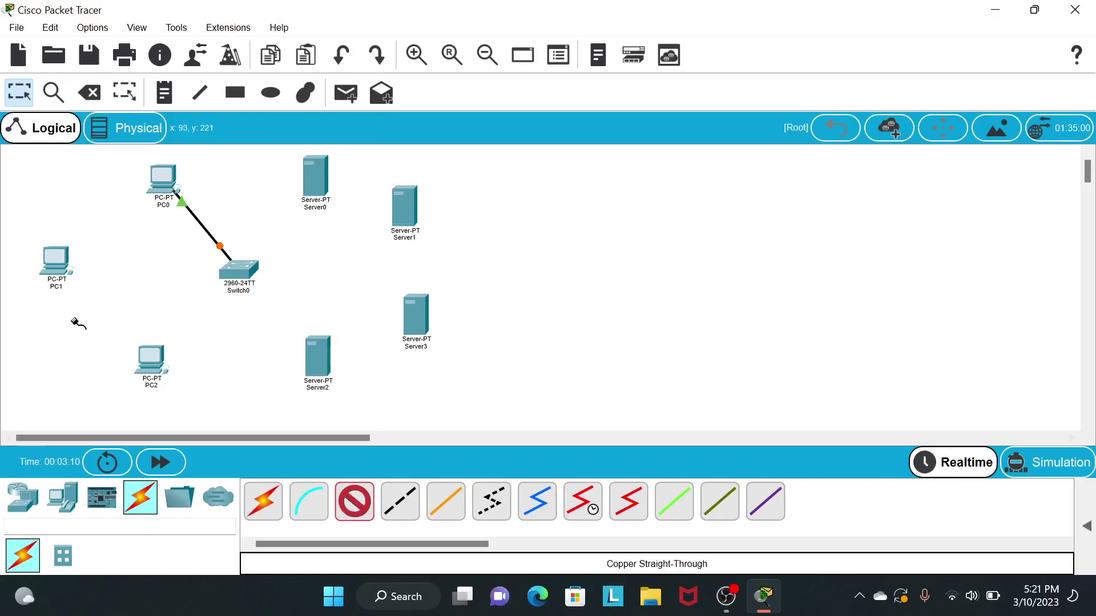
click(57, 265)
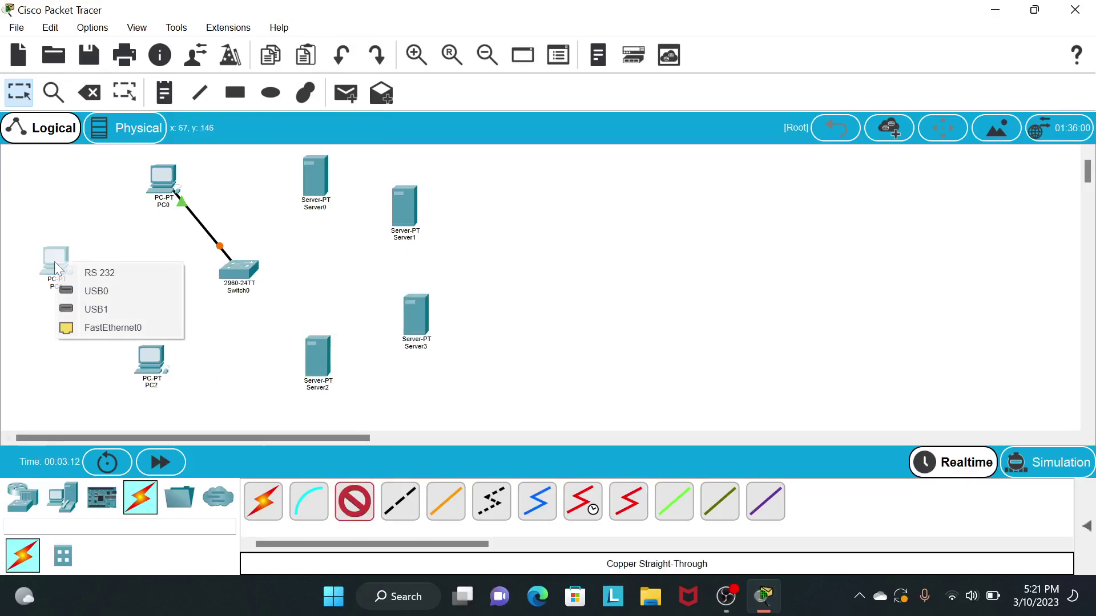
click(107, 322)
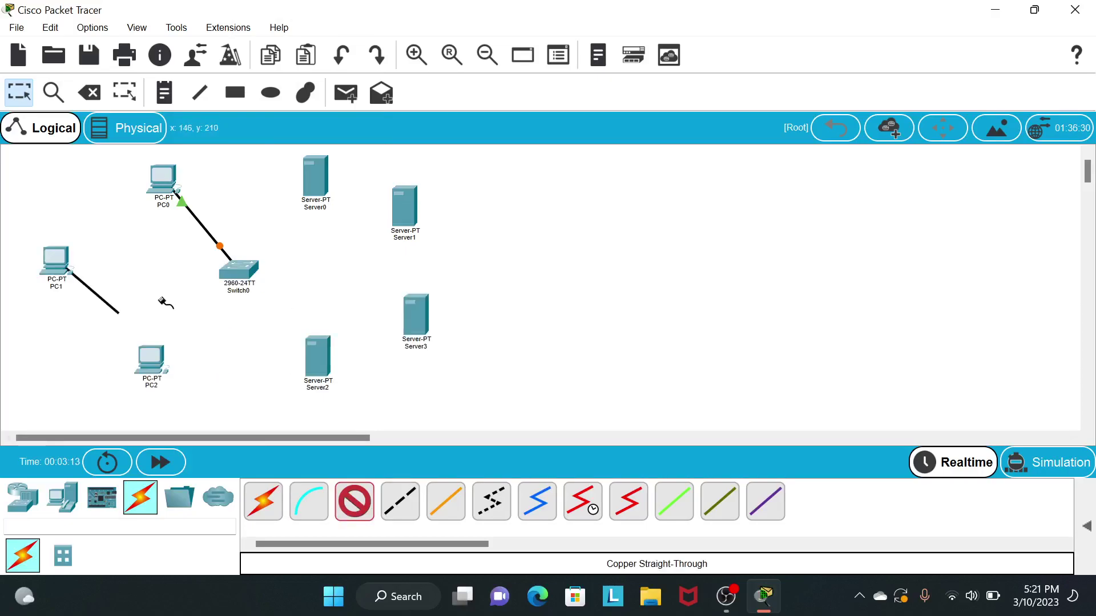
click(239, 269)
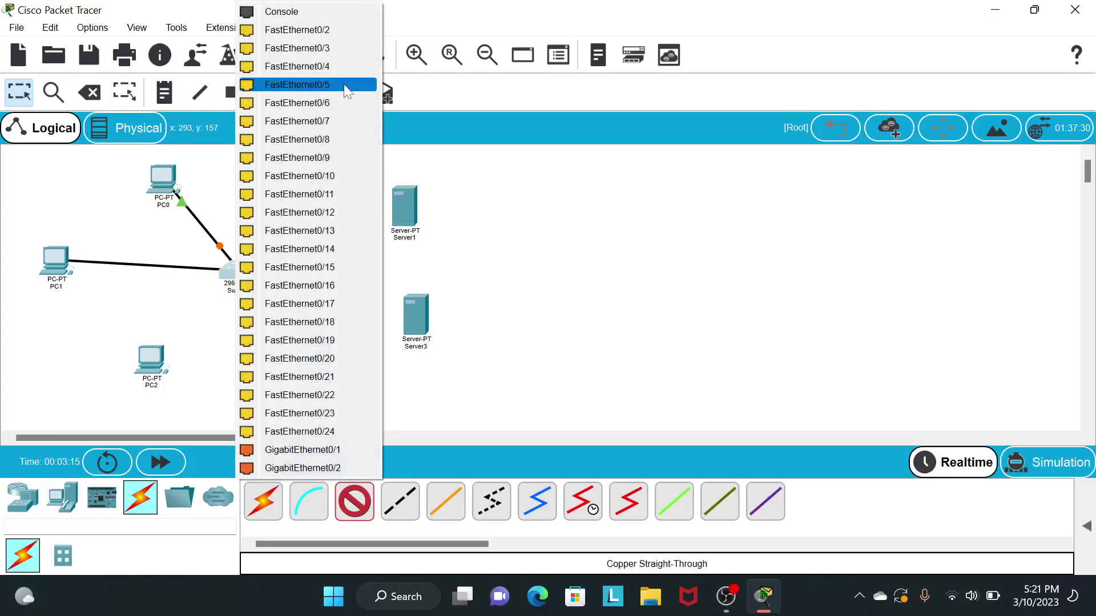
click(341, 24)
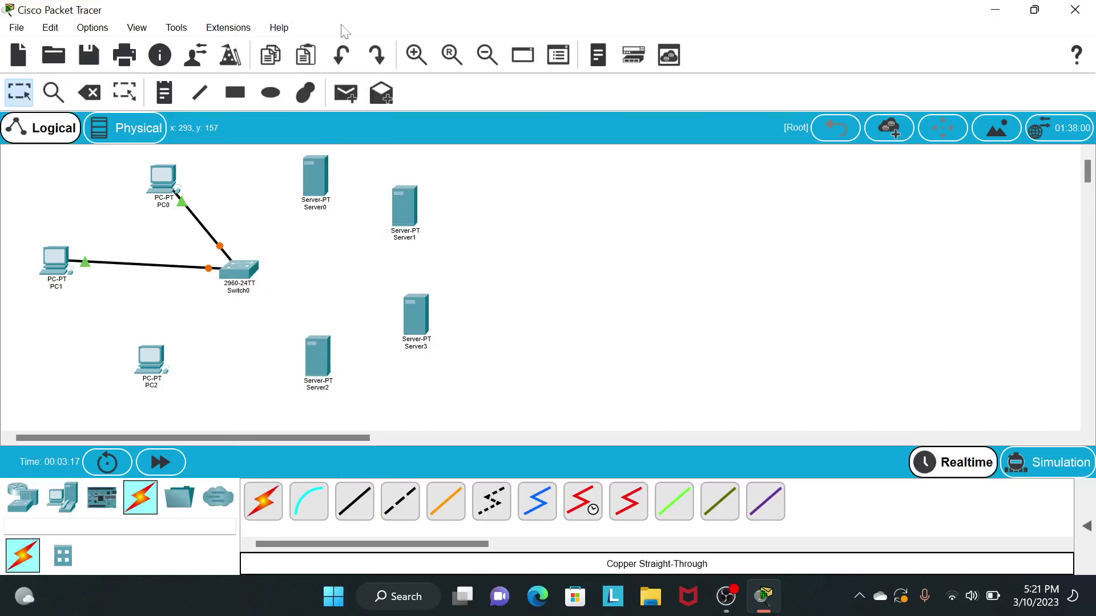
click(360, 500)
click(151, 370)
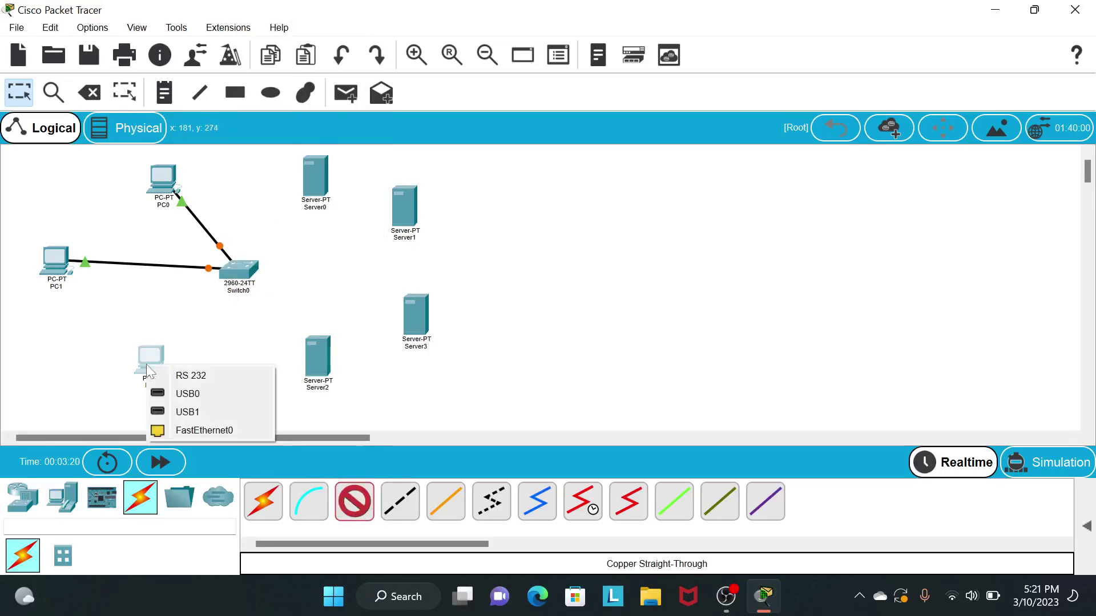
click(188, 426)
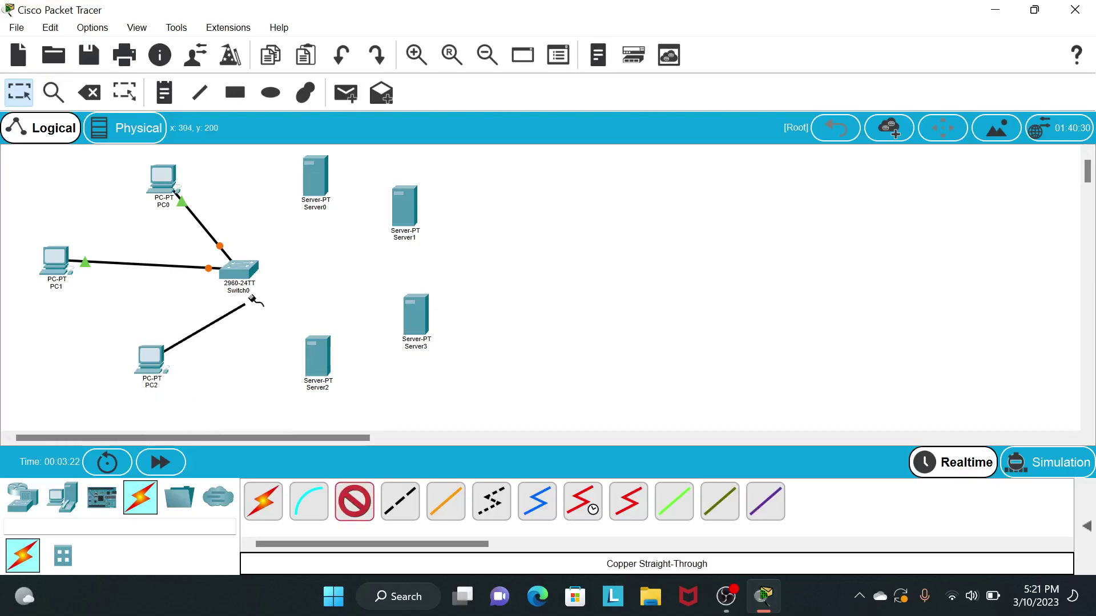
click(235, 269)
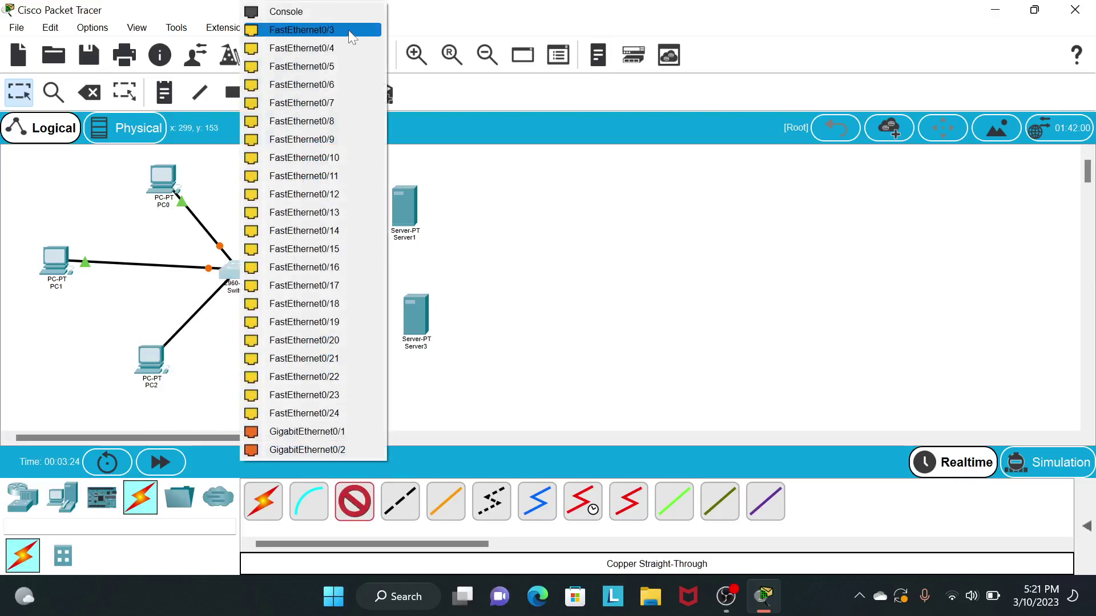
click(349, 33)
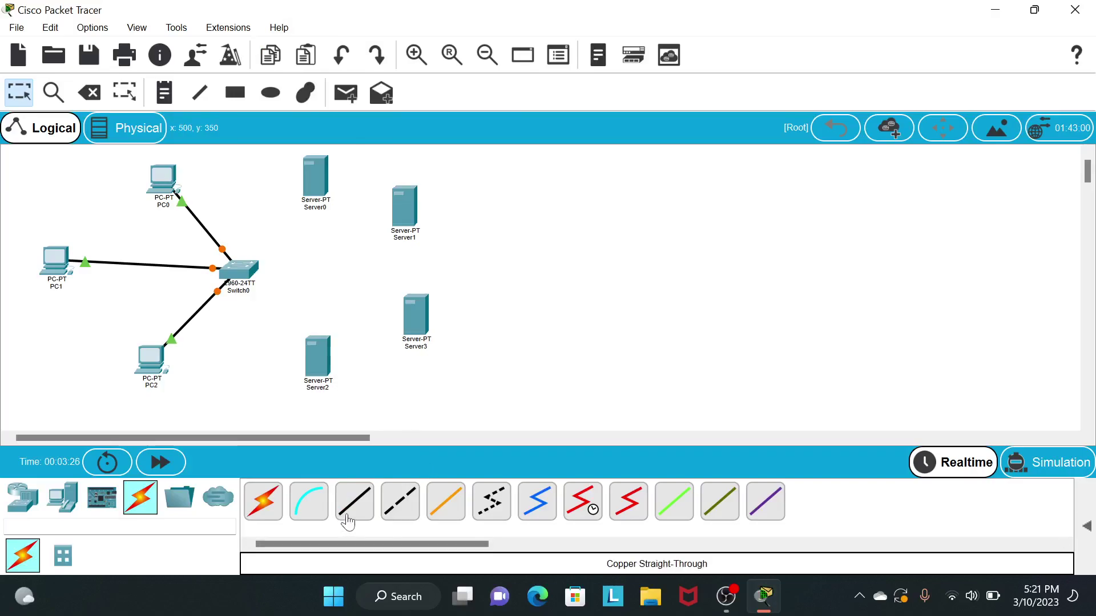
- Cable Server0 and Server1 to Switch0 ports FastEthernet0/4 and FastEthernet0/5
click(319, 171)
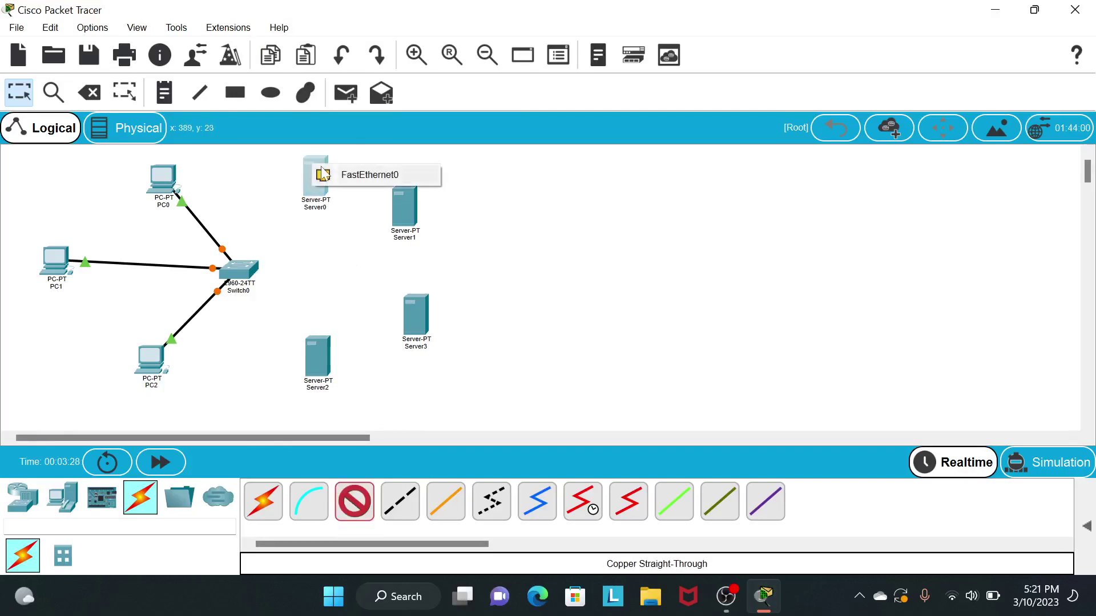
click(340, 175)
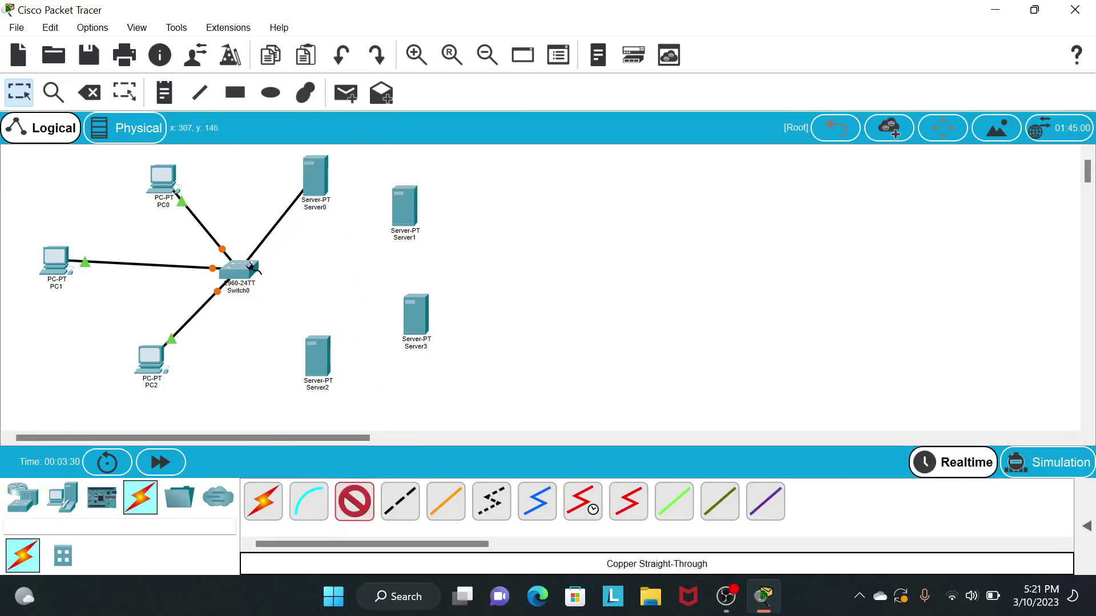
click(245, 264)
click(341, 30)
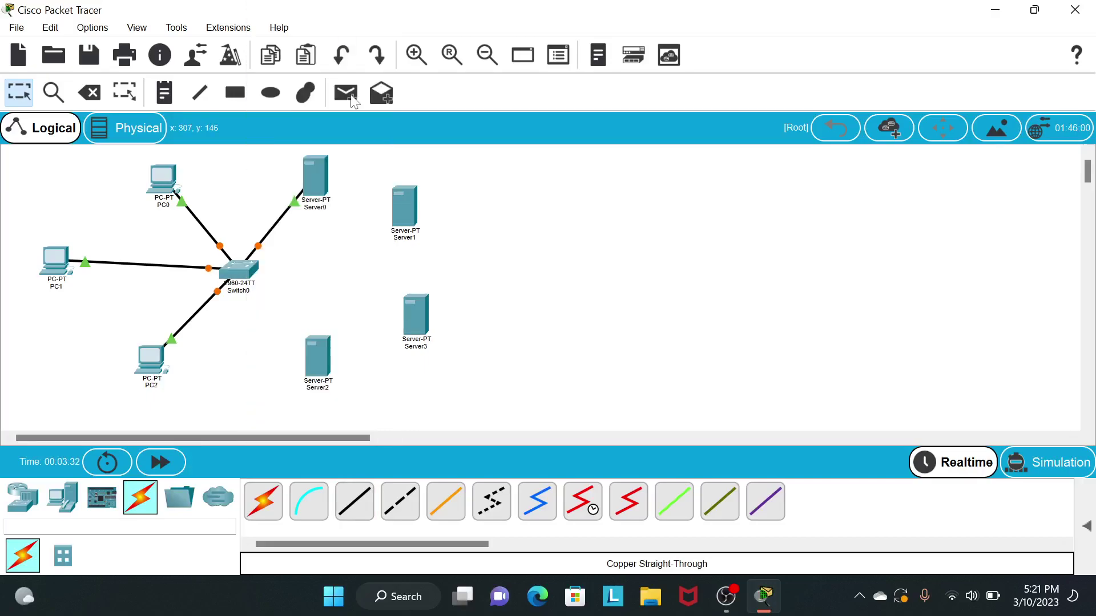
click(345, 514)
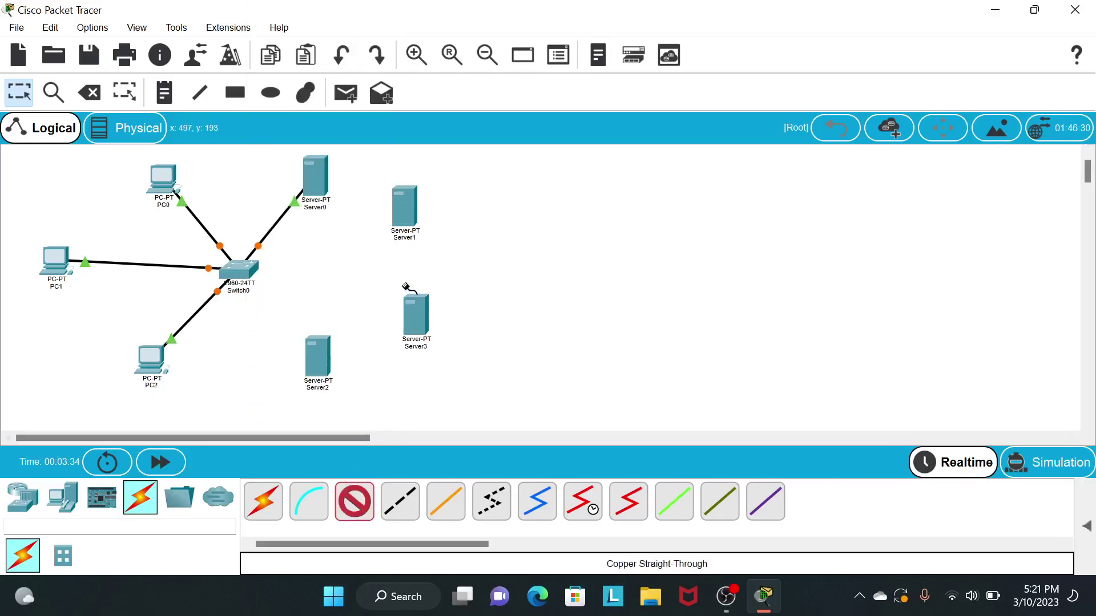
click(406, 209)
click(432, 215)
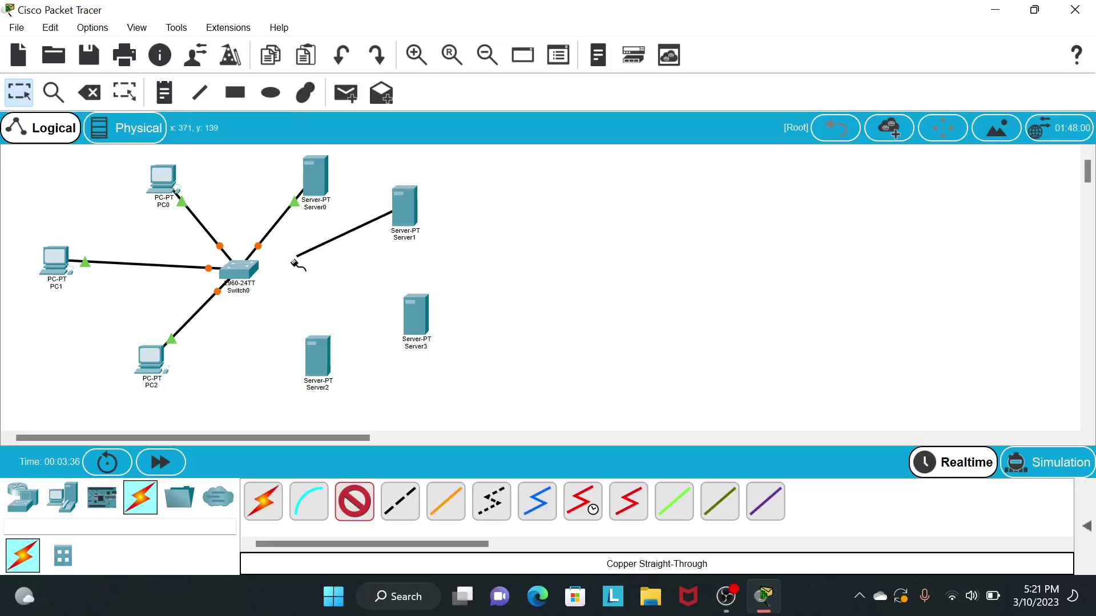
click(258, 271)
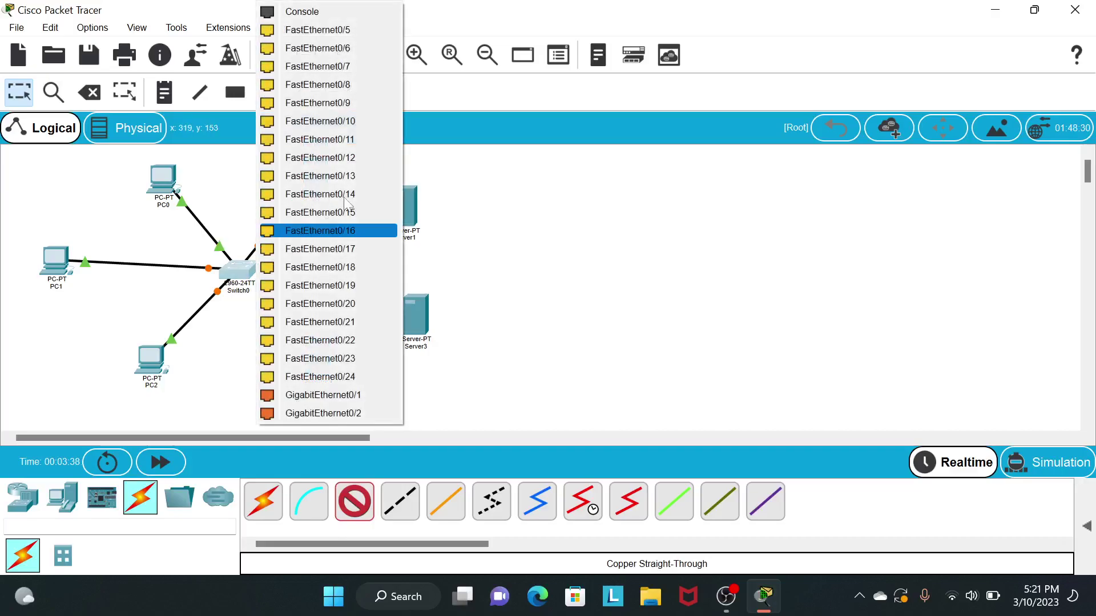
click(387, 36)
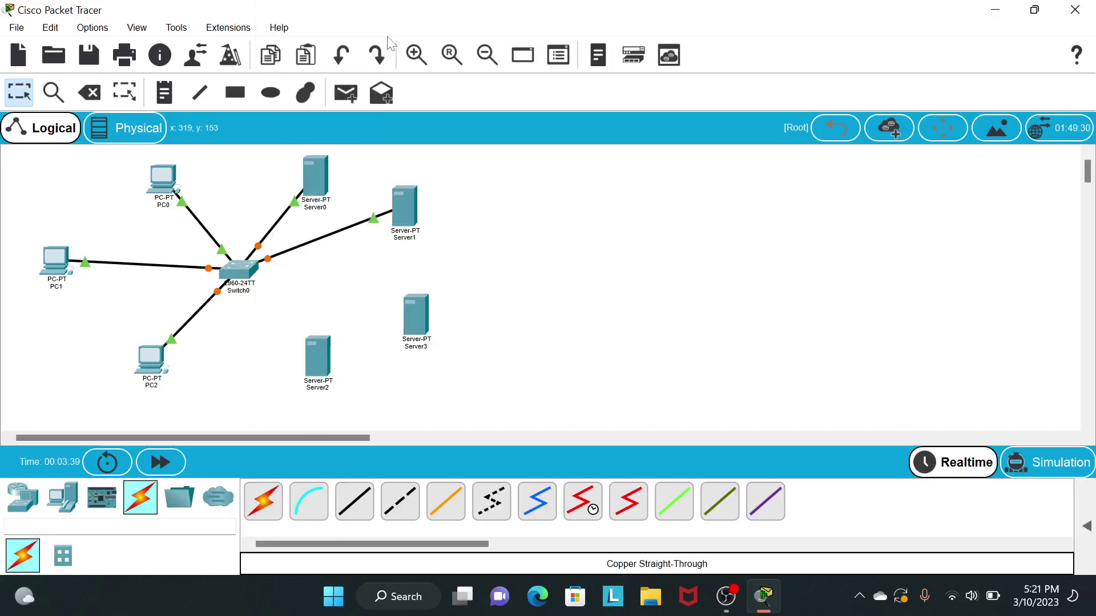
- Cable Server3 to FastEthernet0/6 and Server2 to another free Switch0 port
click(354, 502)
click(414, 324)
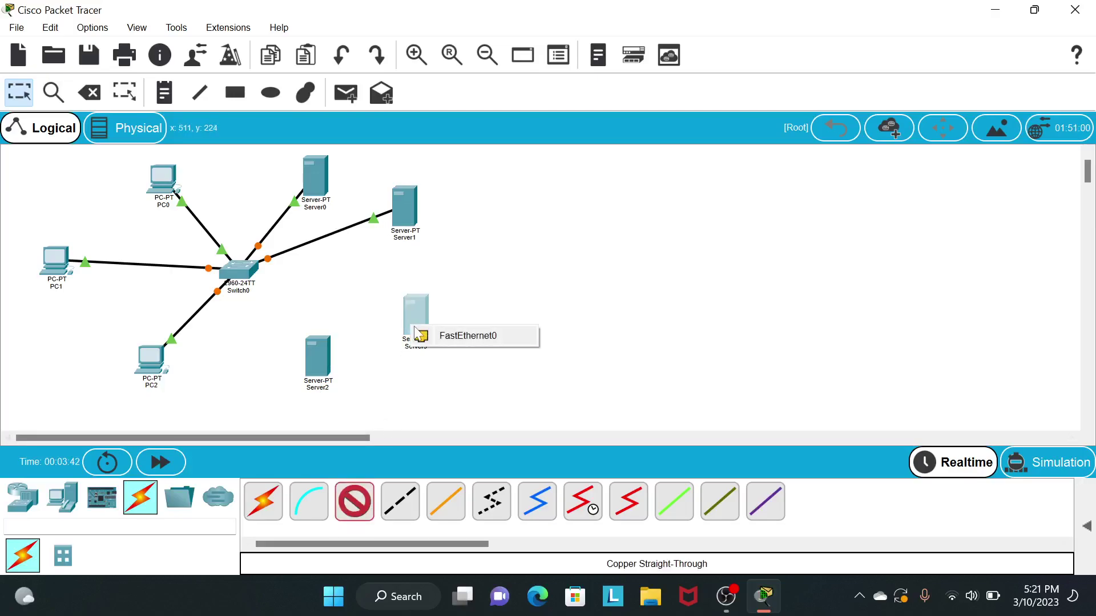
click(429, 340)
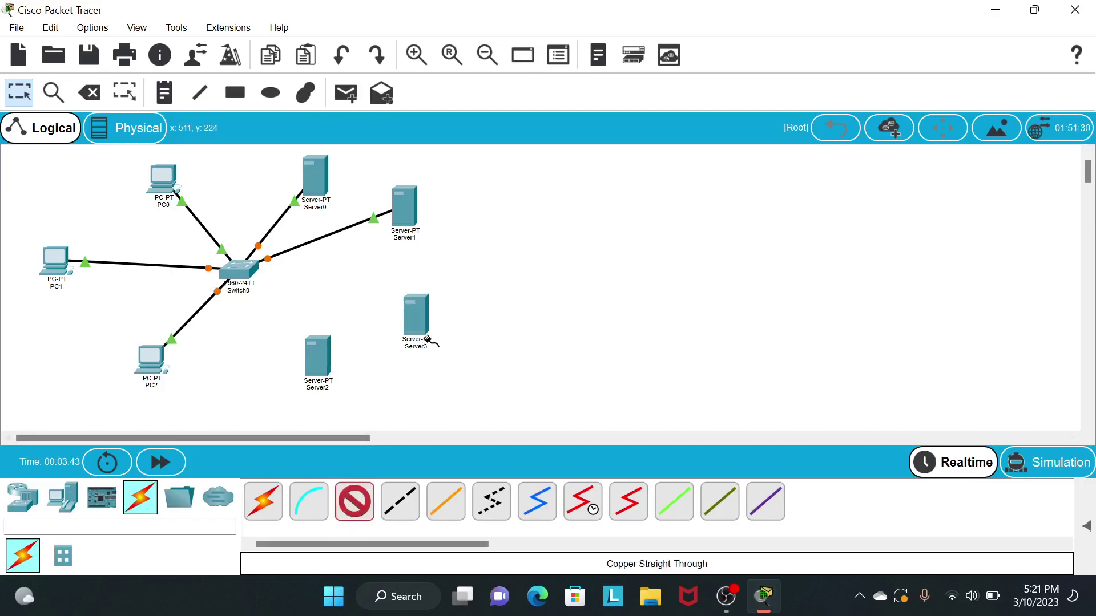
click(244, 269)
click(343, 30)
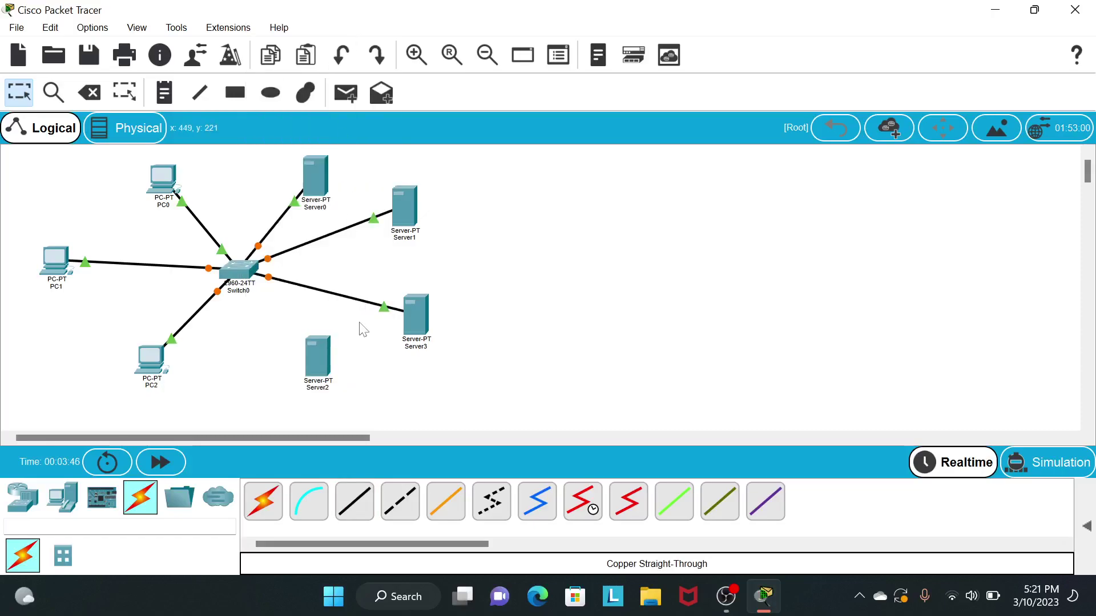
click(354, 507)
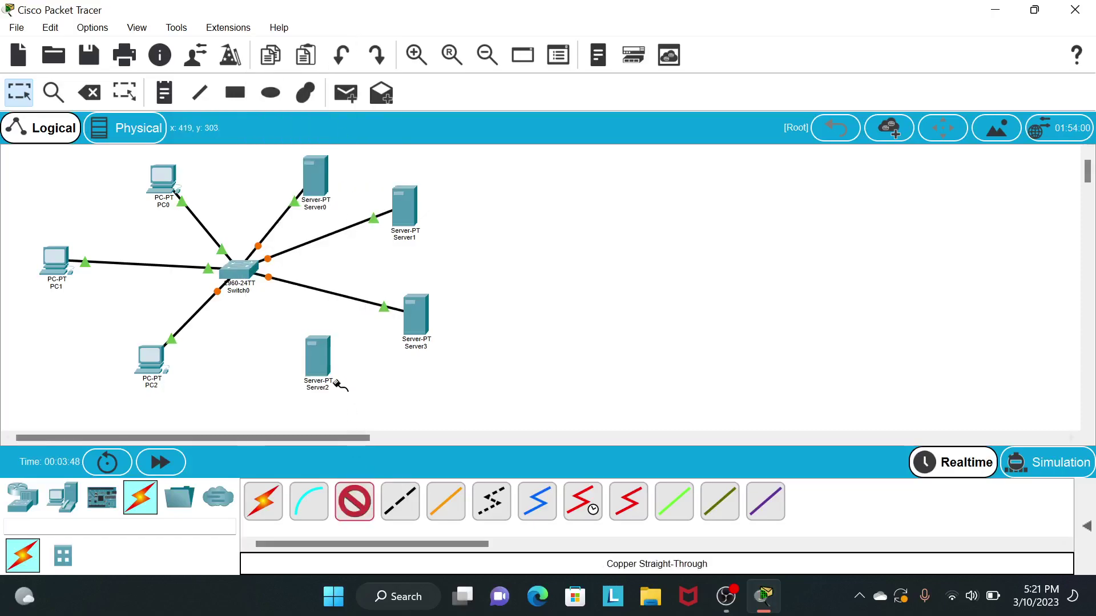
click(318, 366)
click(353, 375)
click(245, 269)
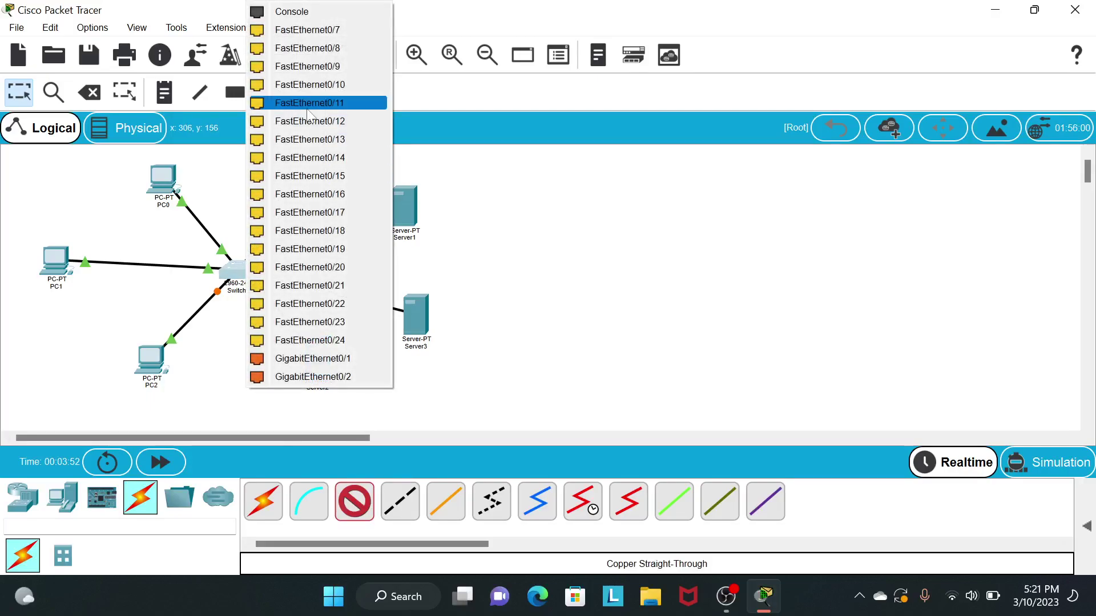
click(318, 30)
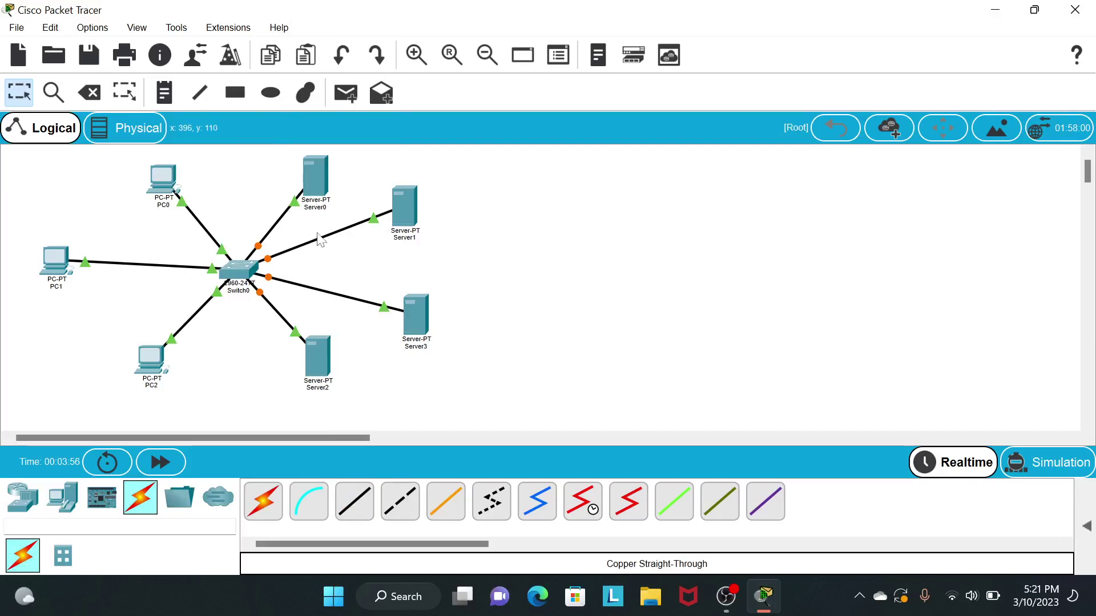
- Add notes labelling PC0 as 192.168.11.2 and Server0 as 192.168.11.3
click(169, 97)
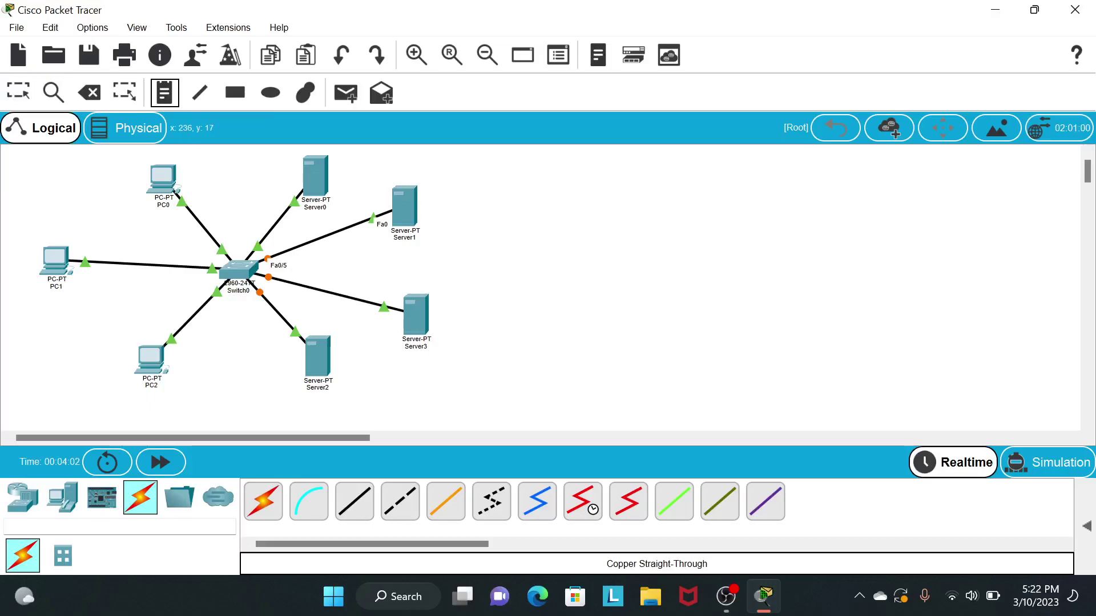
click(175, 189)
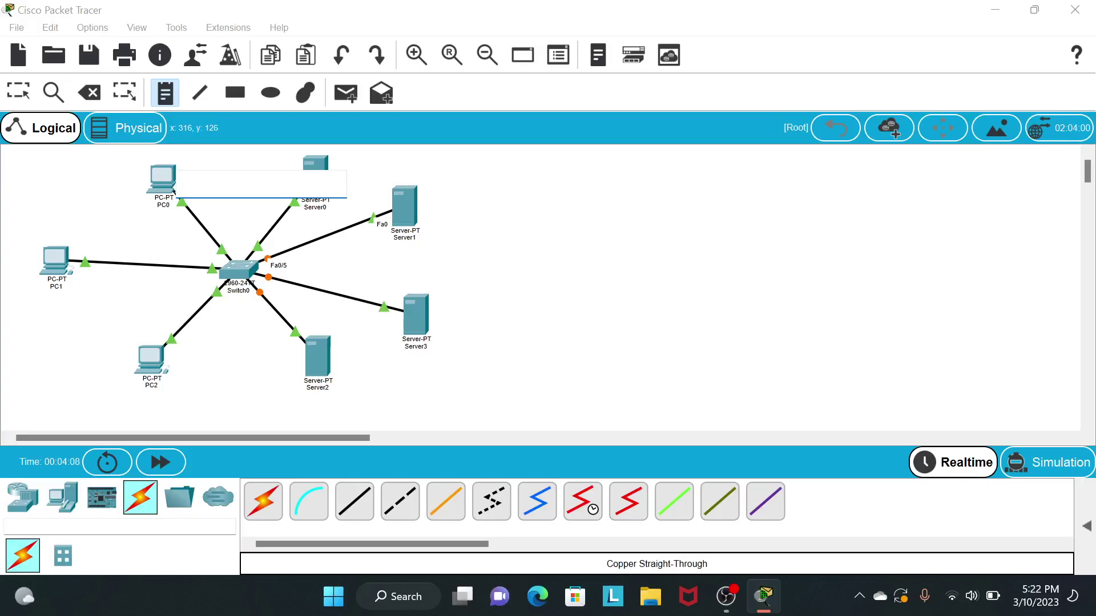
text(192.168.11.2)
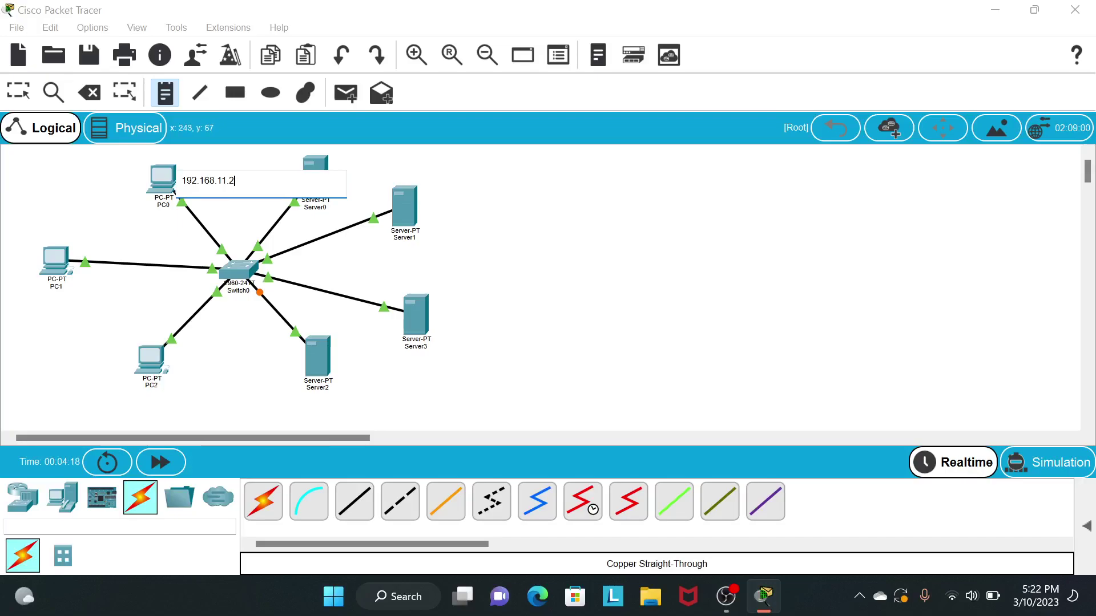
key(ctrl+a)
key(ctrl+c)
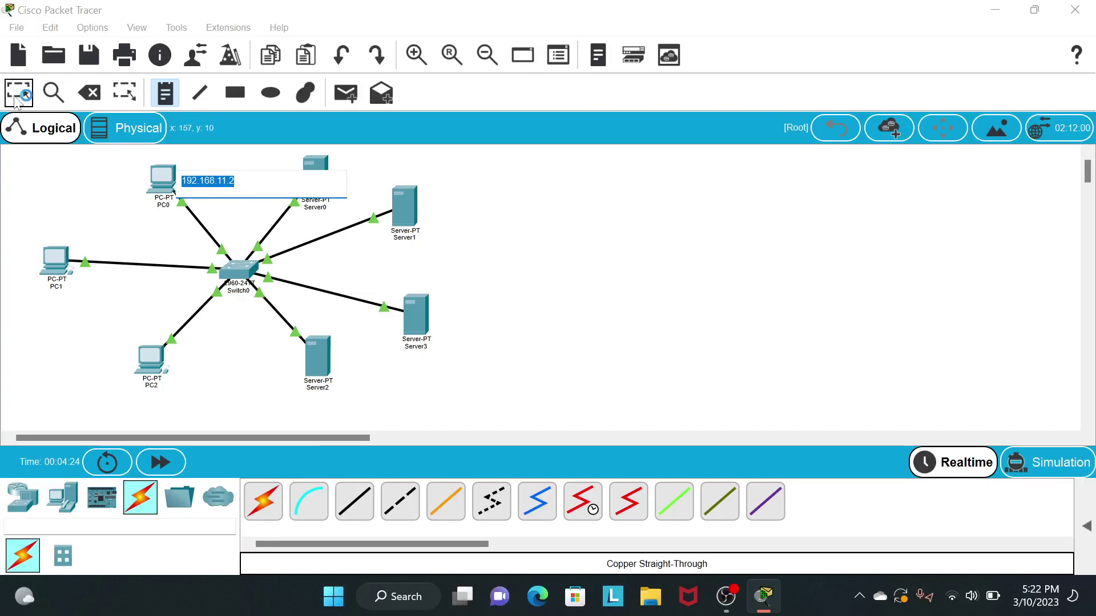
click(327, 159)
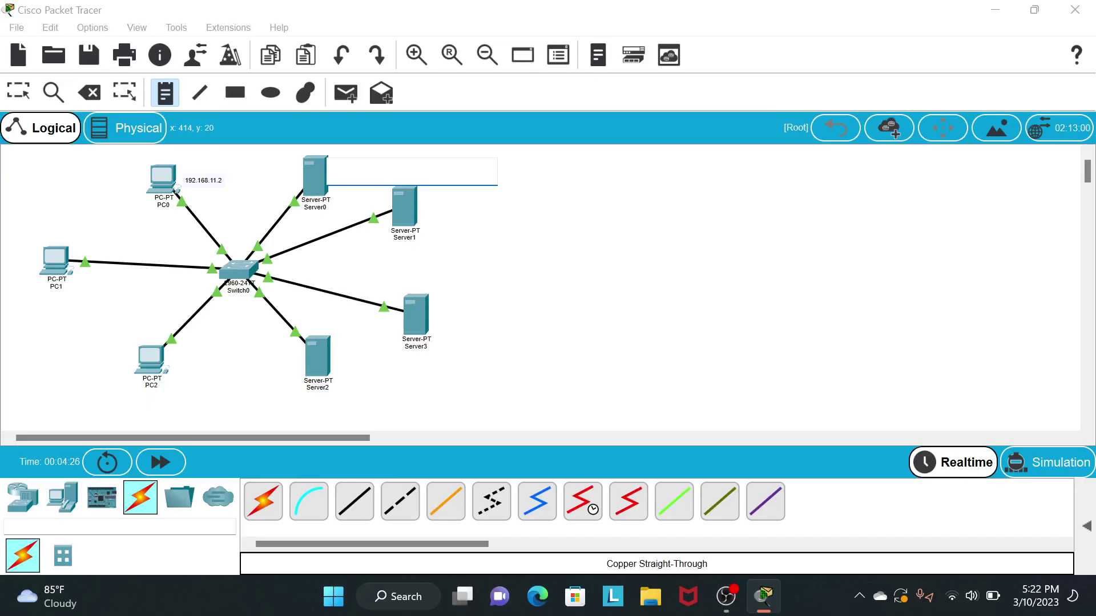
key(ctrl+v)
key(BackSpace)
- Add notes labelling Server1 192.168.11.4, Server3 192.168.11.5 and Server2 192.168.11.6
click(418, 208)
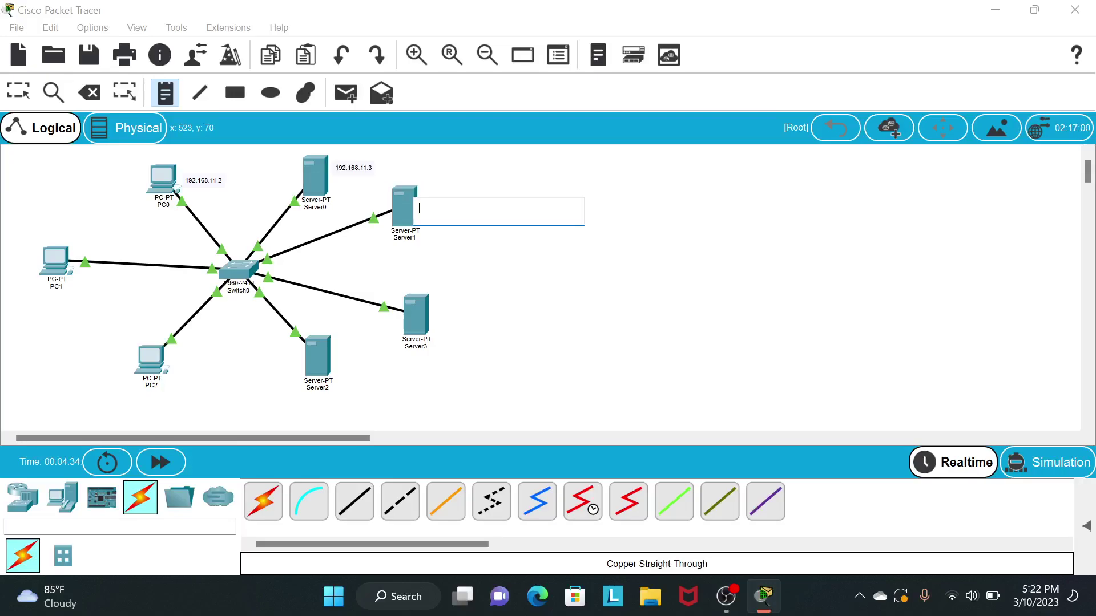
text(192.168.11.2)
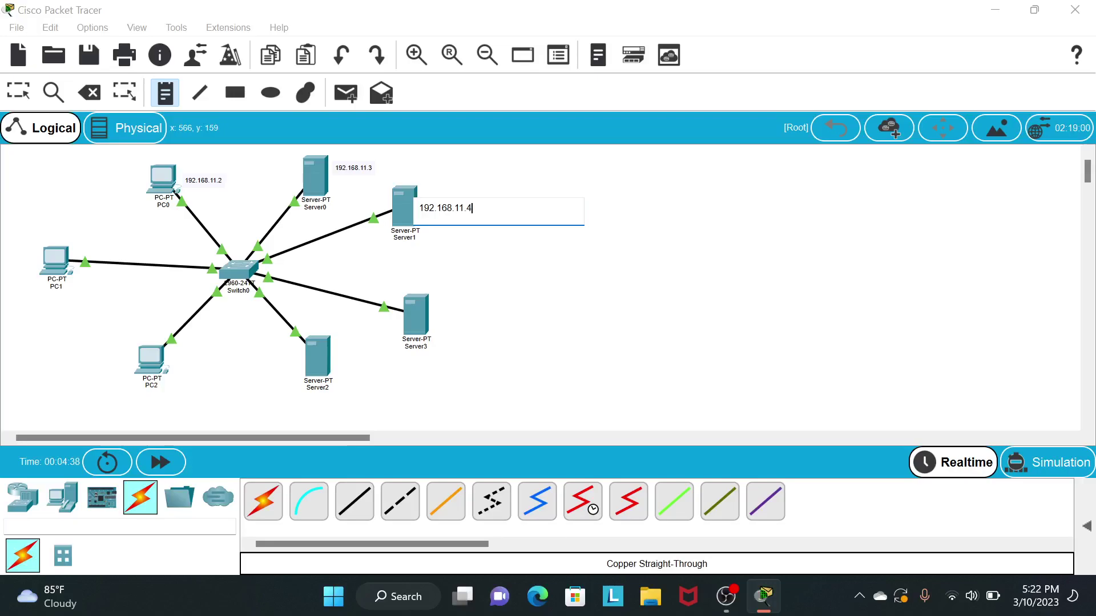
click(429, 313)
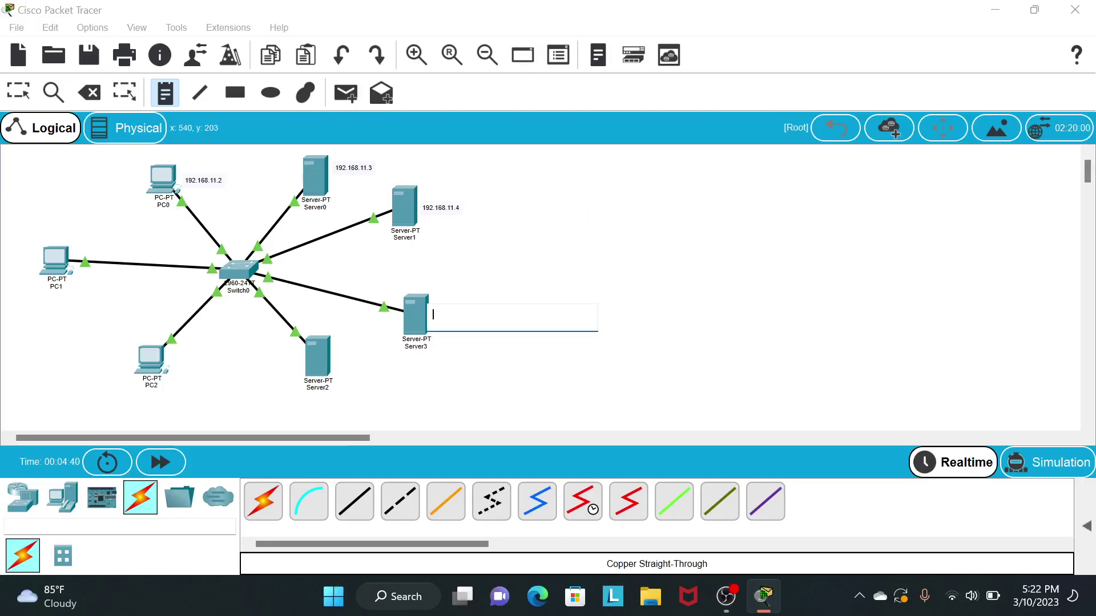
text(192.168.11.3)
key(BackSpace)
click(331, 352)
key(ctrl+v)
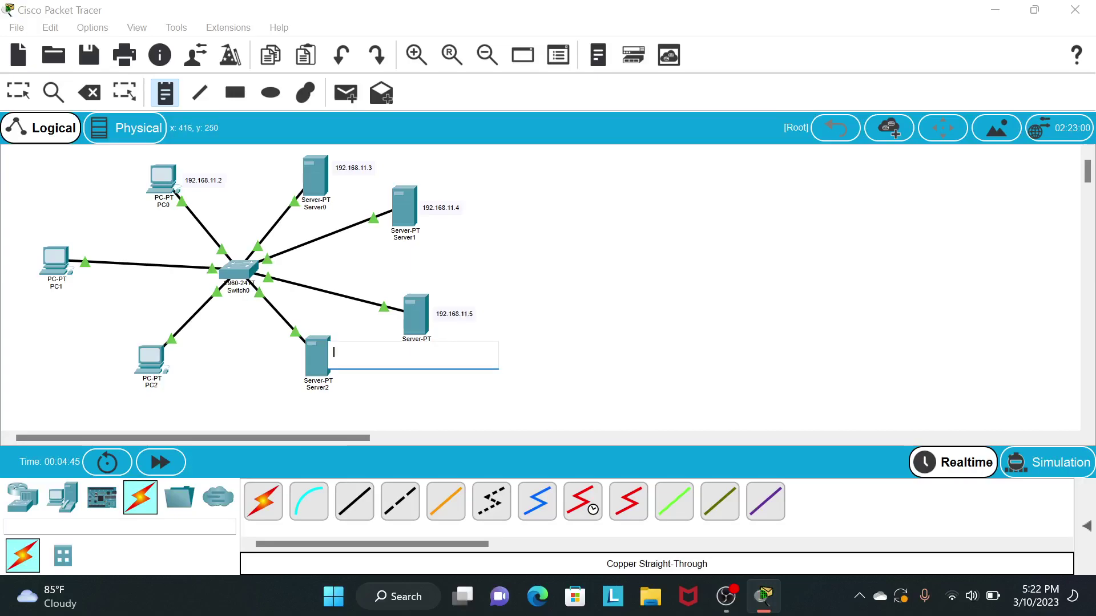
text(68.11.6)
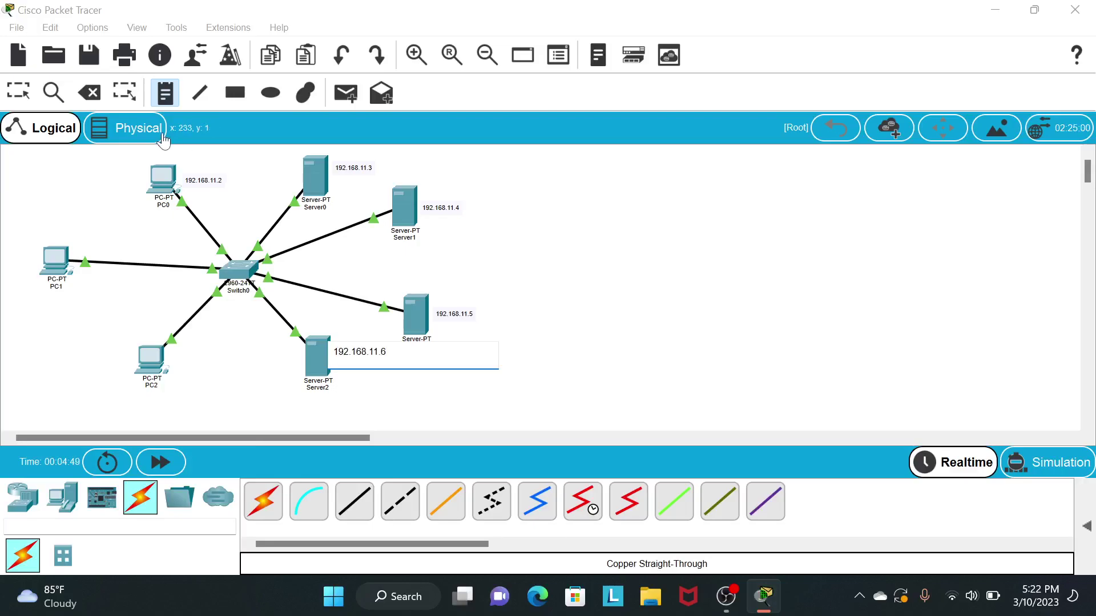
click(28, 97)
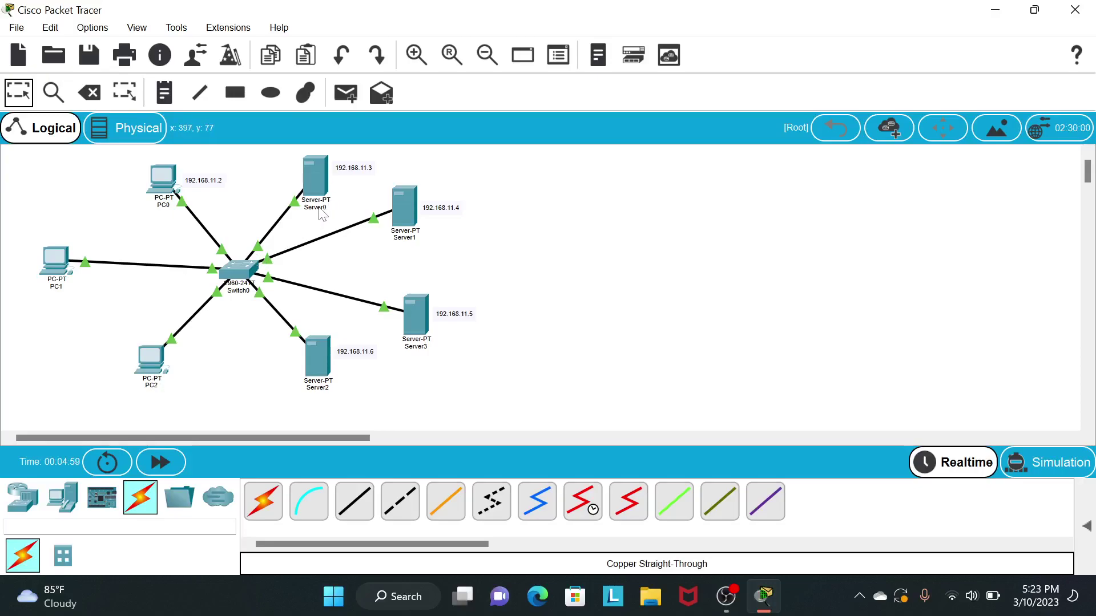
- Rename Server0 to HTTP Server and Server1 to DNS Server
mouse_move(323, 215)
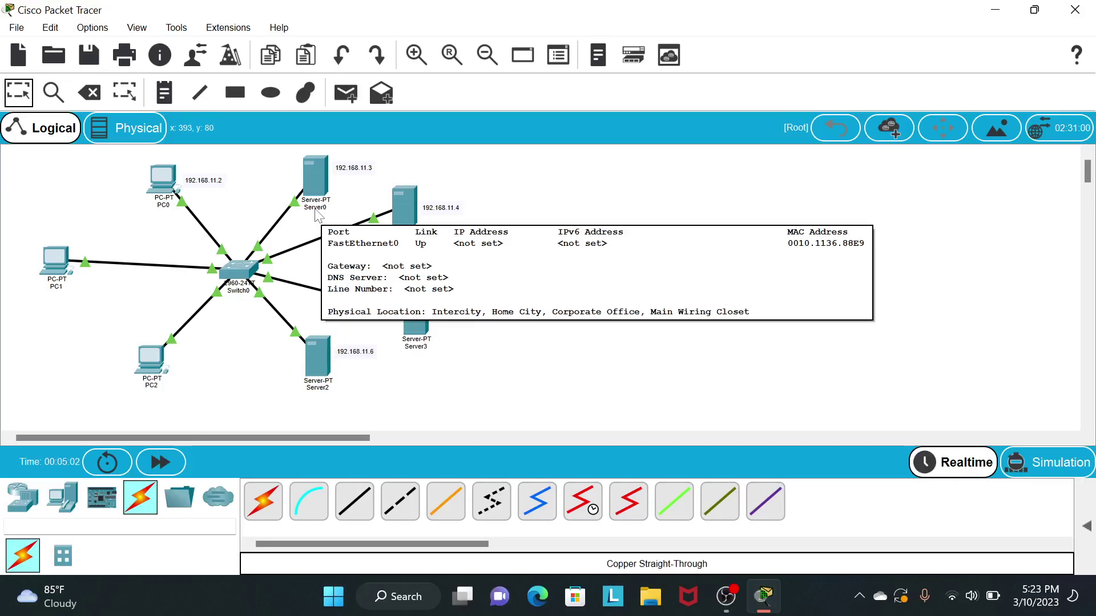
click(315, 210)
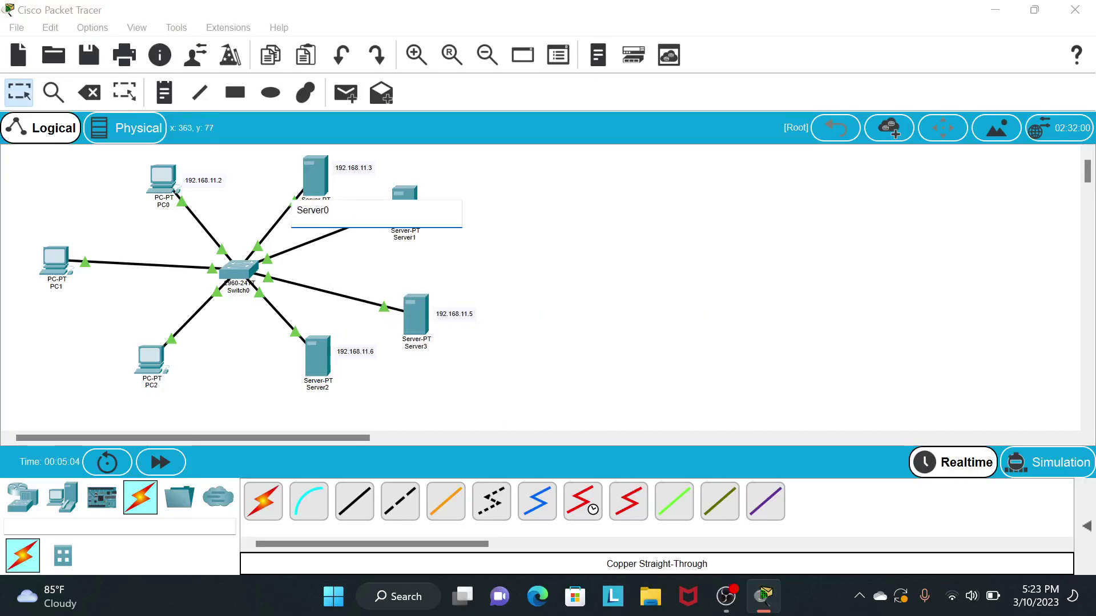
key(Caps_Lock)
text(HTTP)
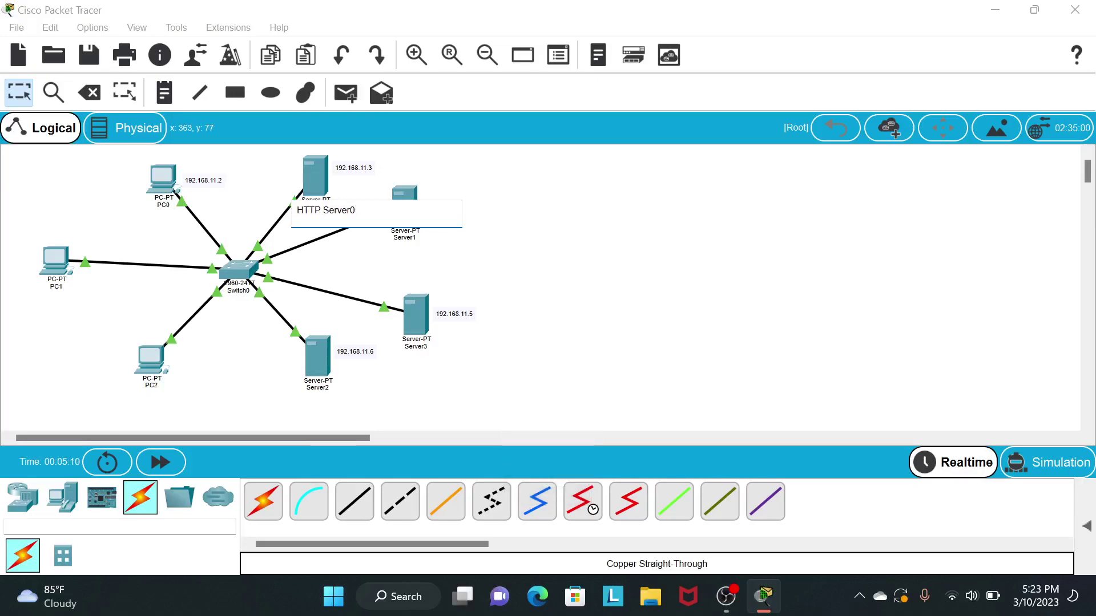
key(BackSpace)
click(410, 242)
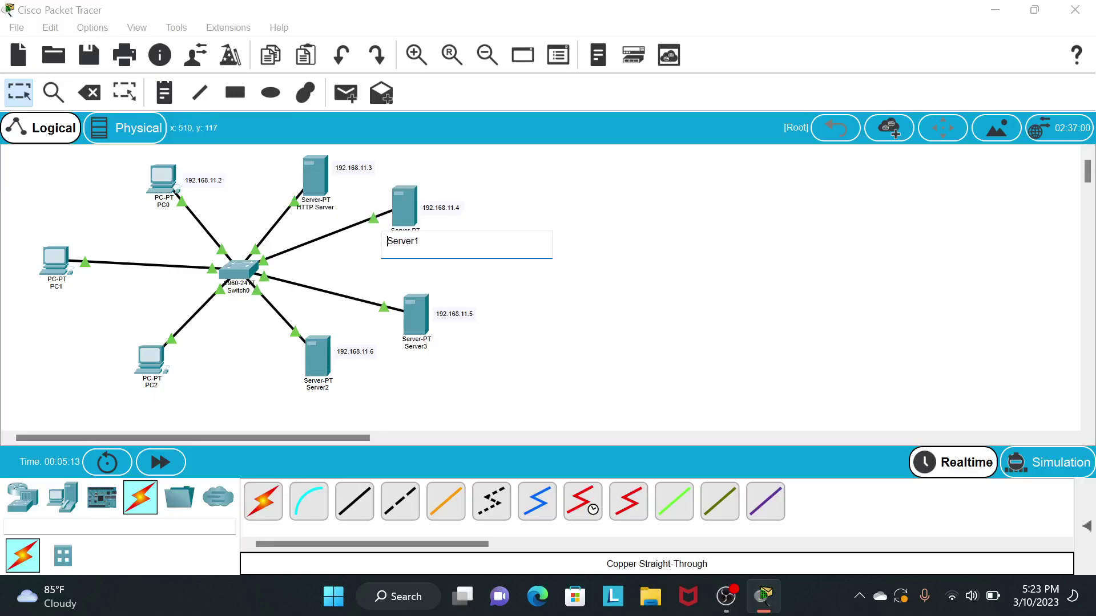
text(DNS)
- Rename Server3 to DHCP Server and Server2 to FTP Server
click(421, 347)
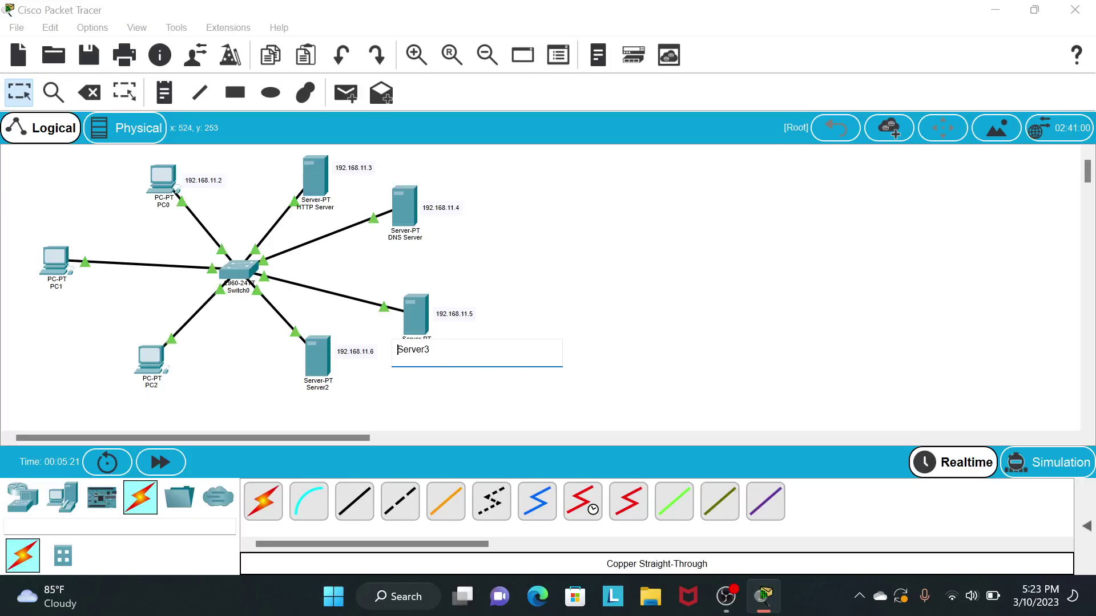
text(DHCP)
click(318, 388)
text(FTP Server)
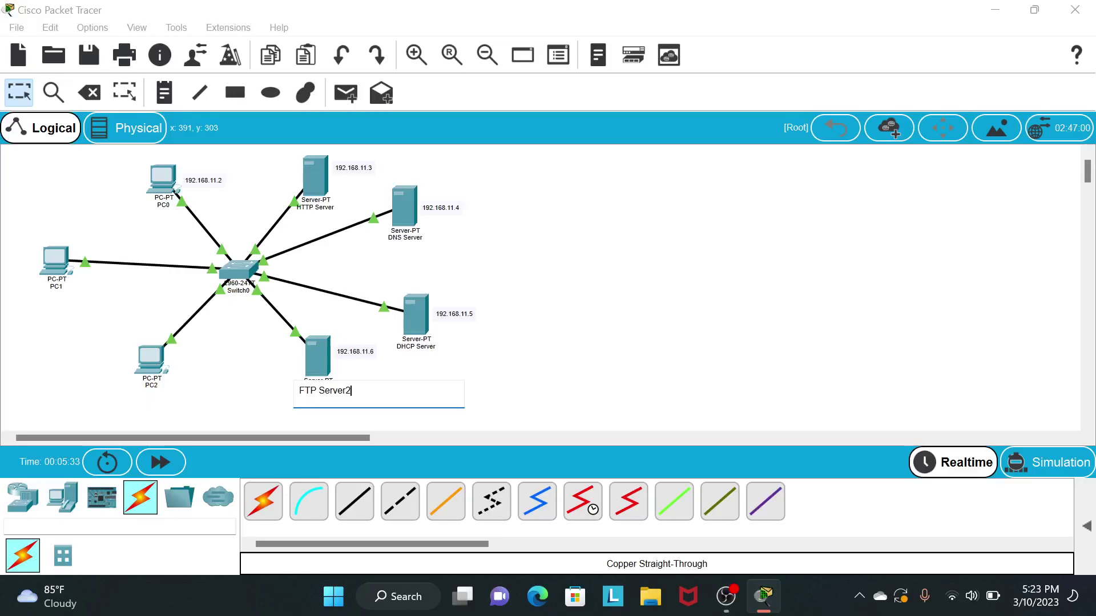
click(487, 373)
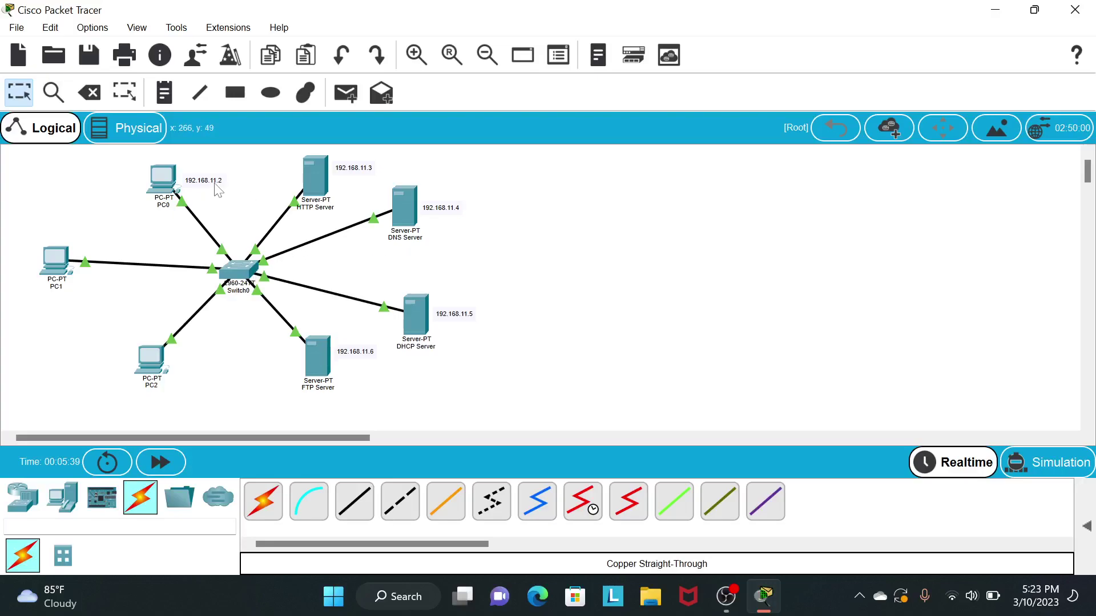
- Give PC0 static IP 192.168.11.2, mask 255.255.255.0 and DNS server 192.168.11.4
click(160, 180)
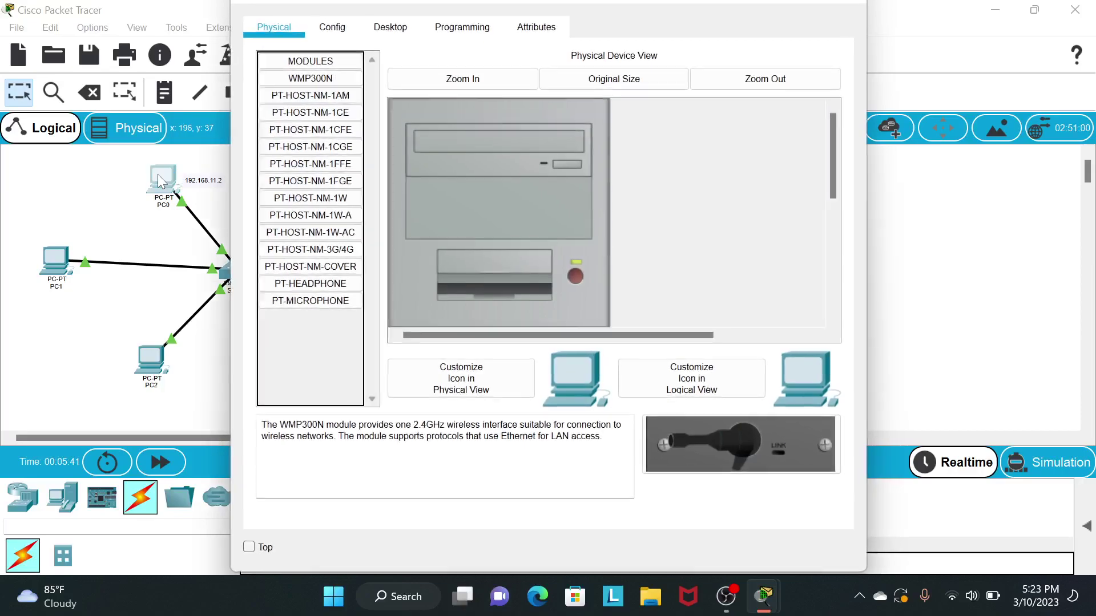
click(404, 36)
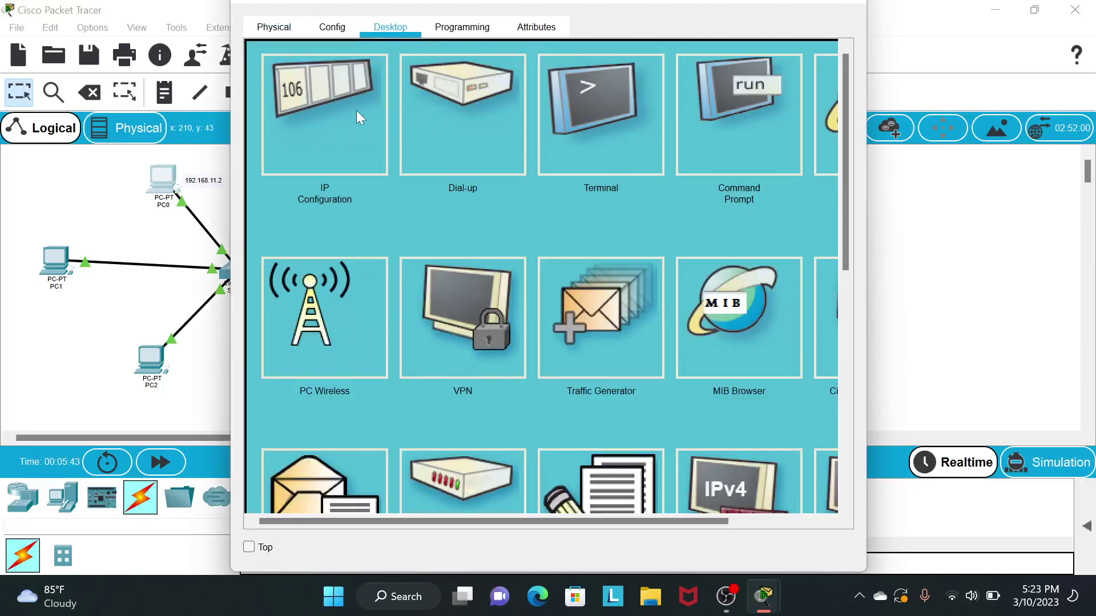
click(310, 149)
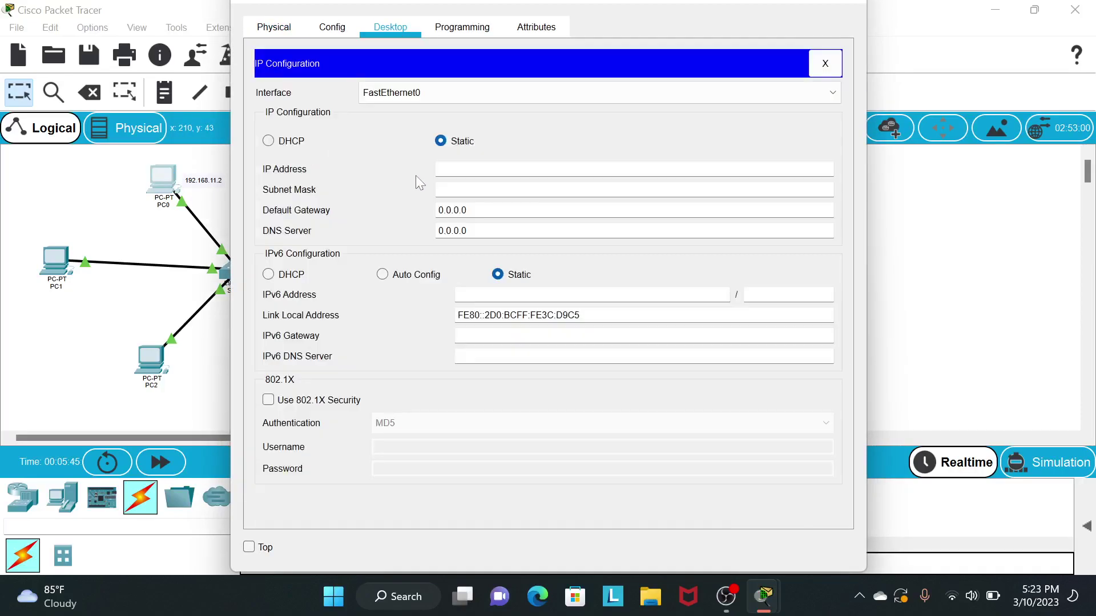
key(ctrl+v)
key(Tab)
key(Tab)
key(Tab)
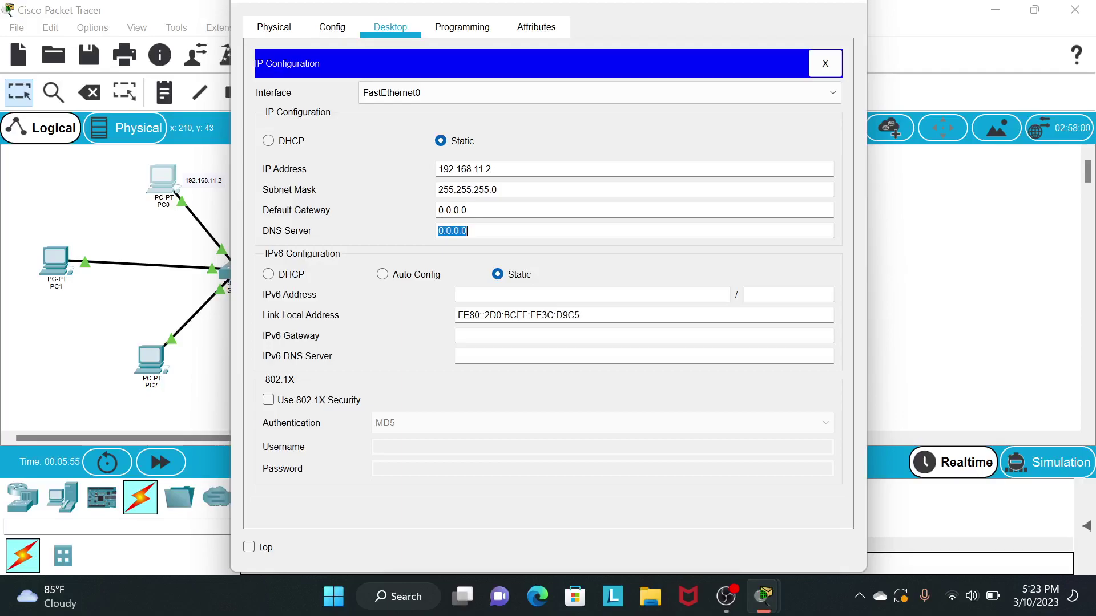
key(ctrl+v)
click(850, 8)
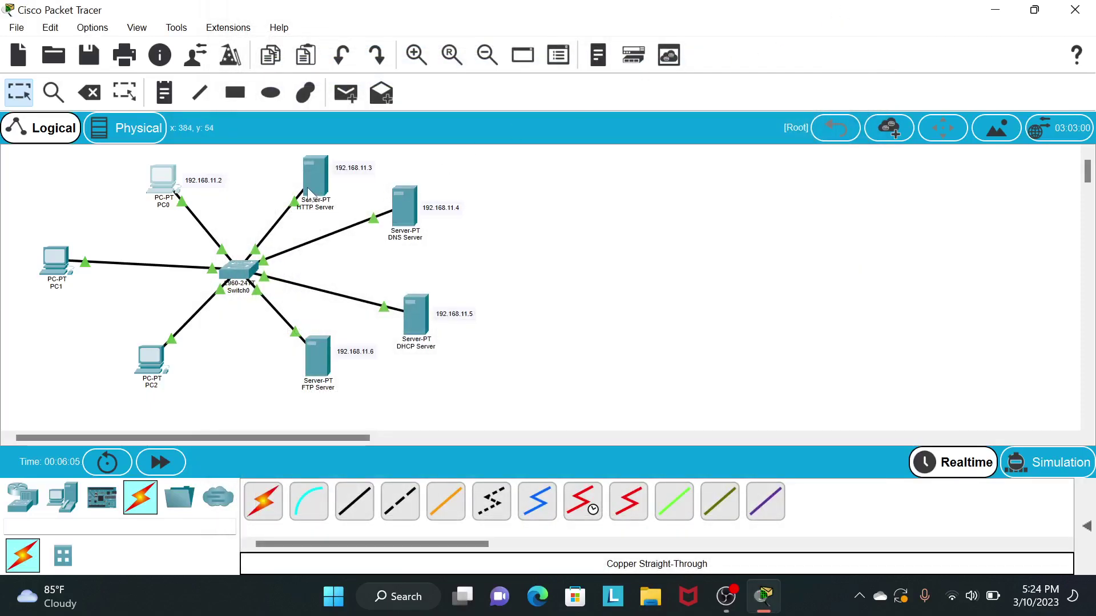
- Set the HTTP Server's IP to 192.168.11.3 with DNS server 192.168.11.4
click(308, 188)
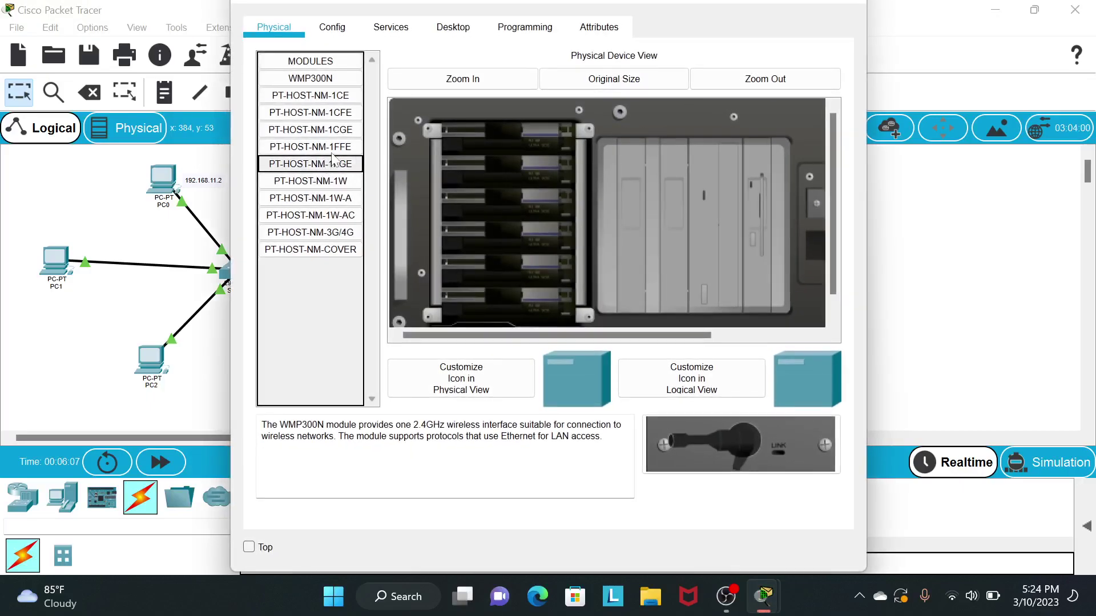
click(449, 29)
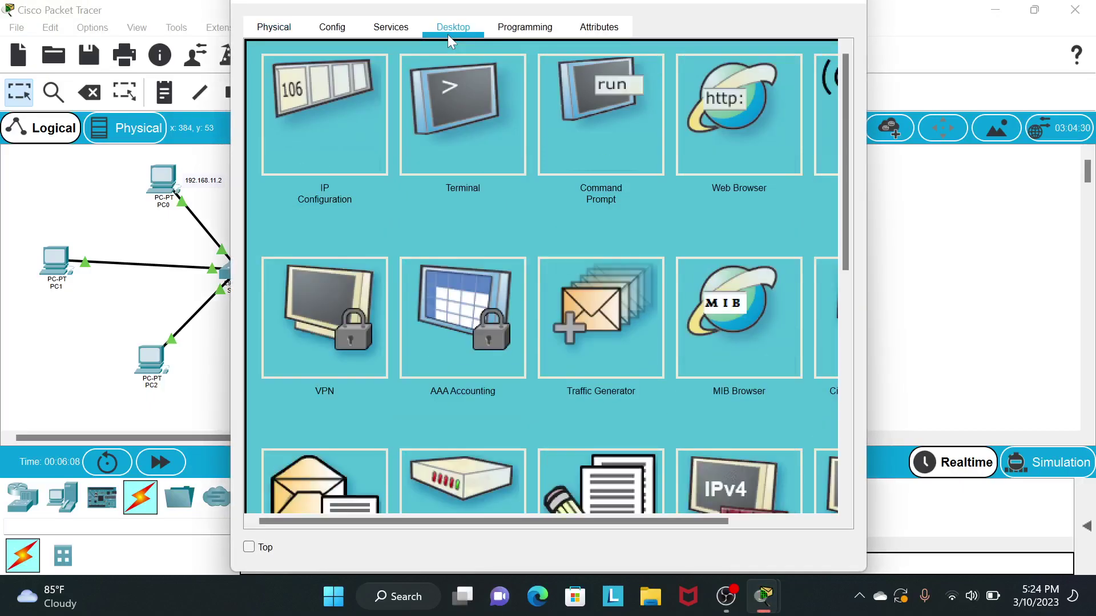
click(273, 145)
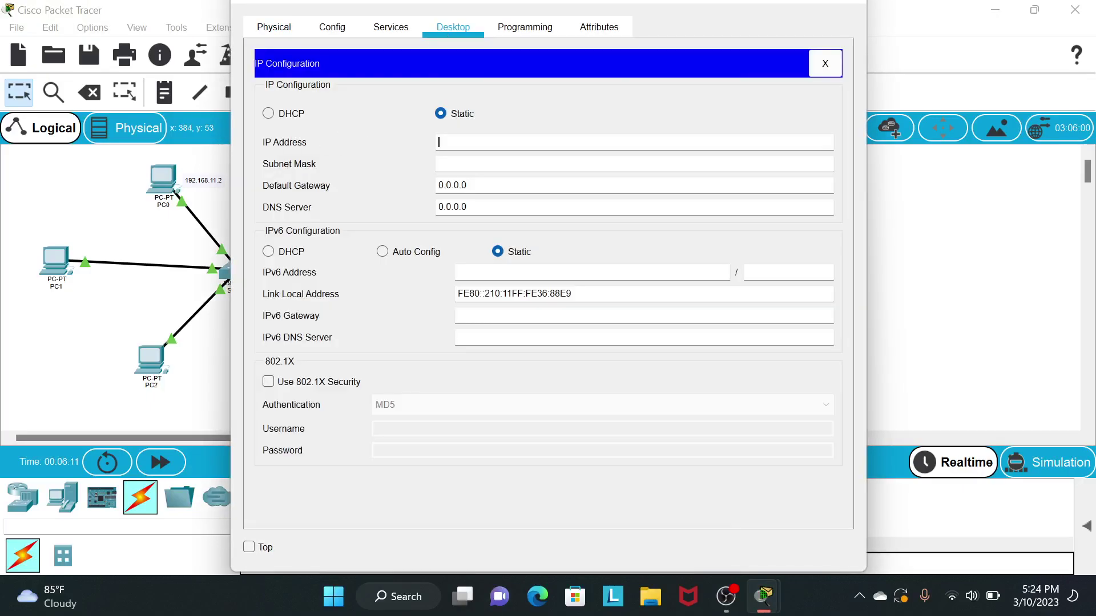
text(192.168.11.2)
key(BackSpace)
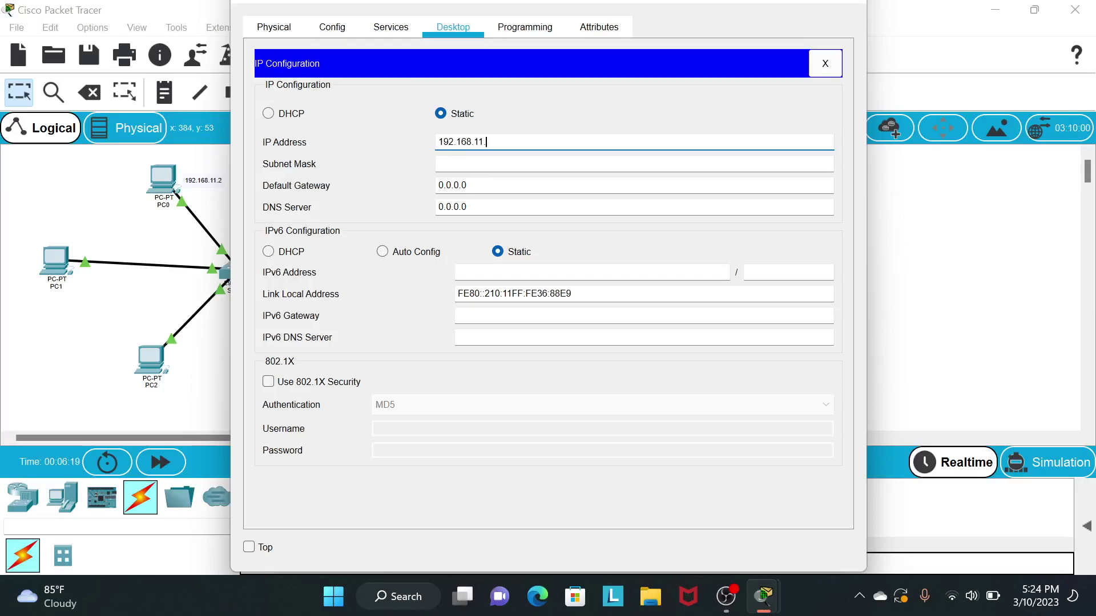
text(3)
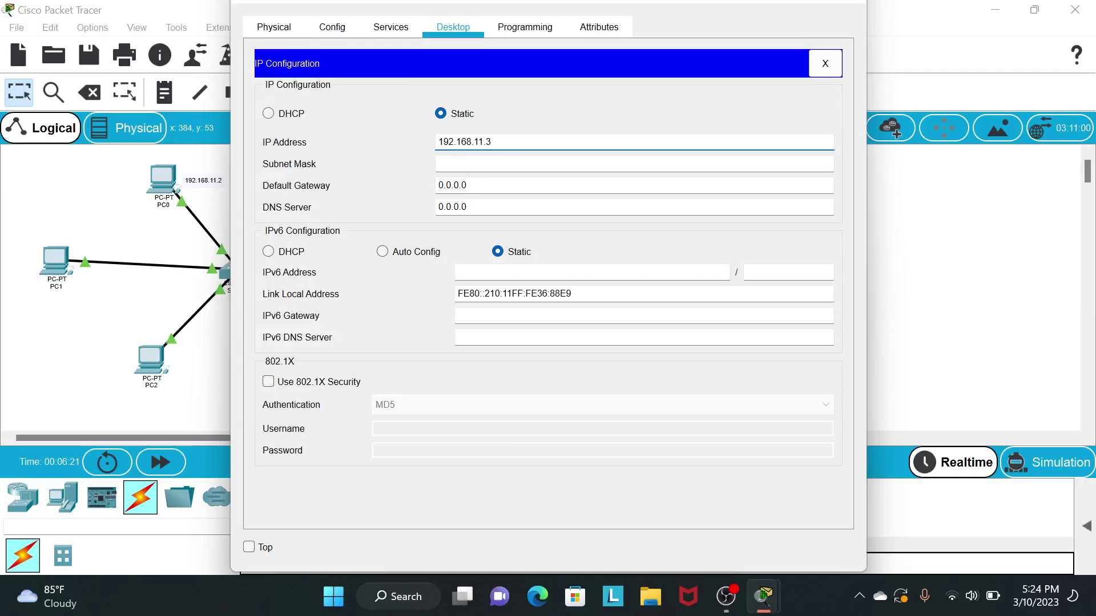
click(466, 206)
key(BackSpace)
key(BackSpace)
key(BackSpace)
key(BackSpace)
key(BackSpace)
key(BackSpace)
key(BackSpace)
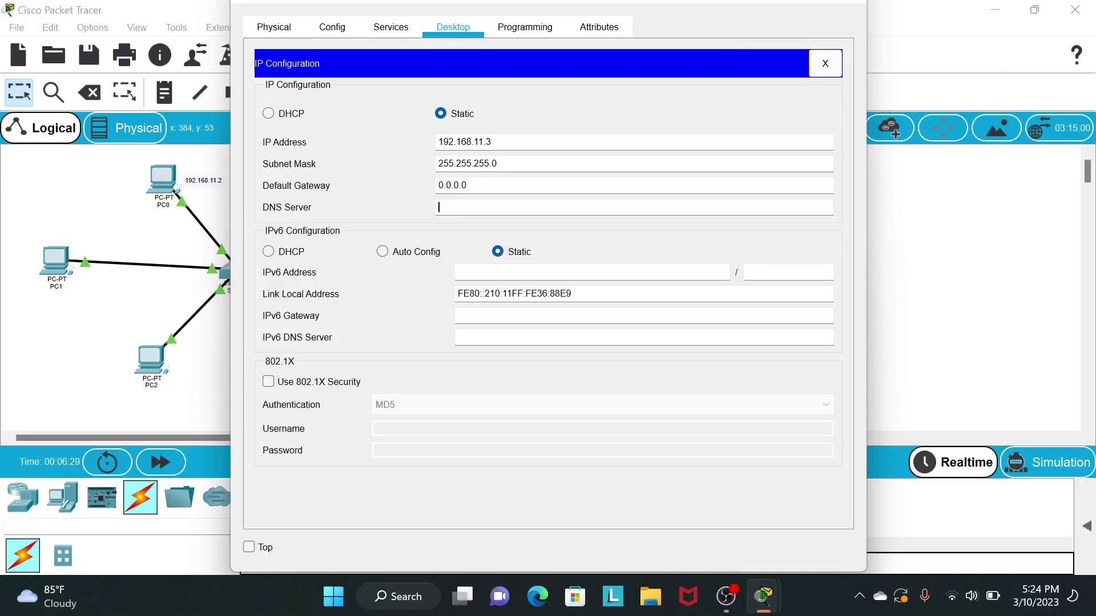
text(192.168.11.4)
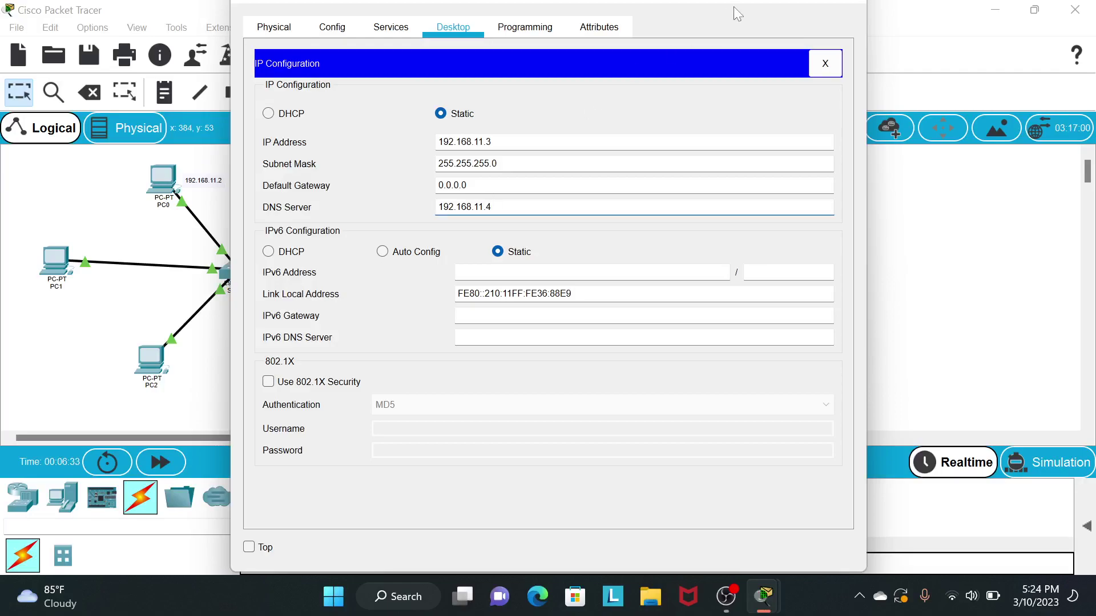
- Assign the DNS Server static IP 192.168.11.4 with mask 255.255.255.0
click(852, 8)
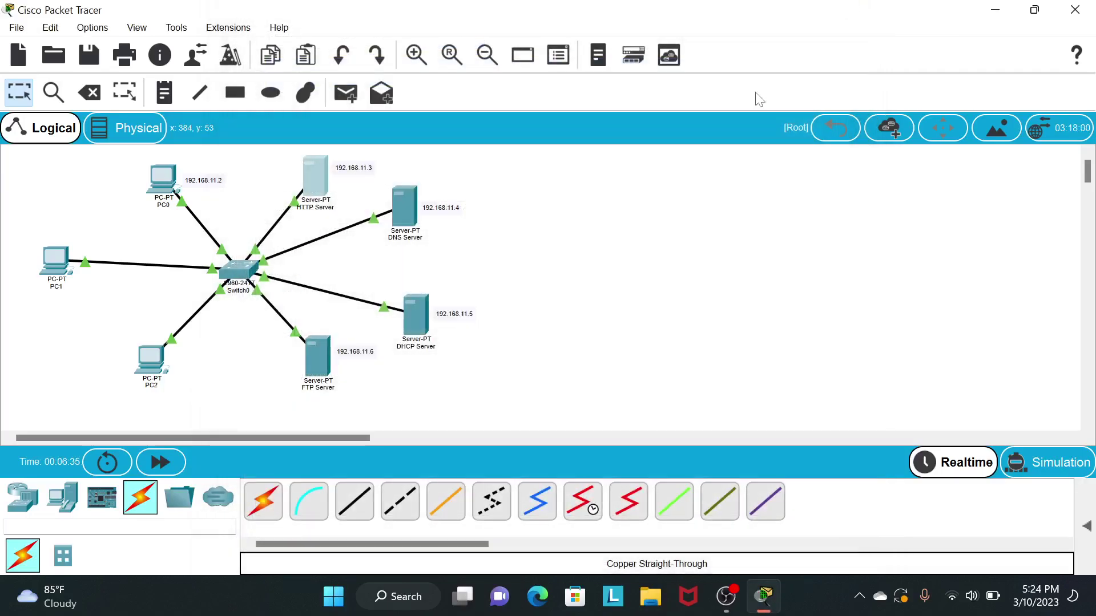
click(410, 222)
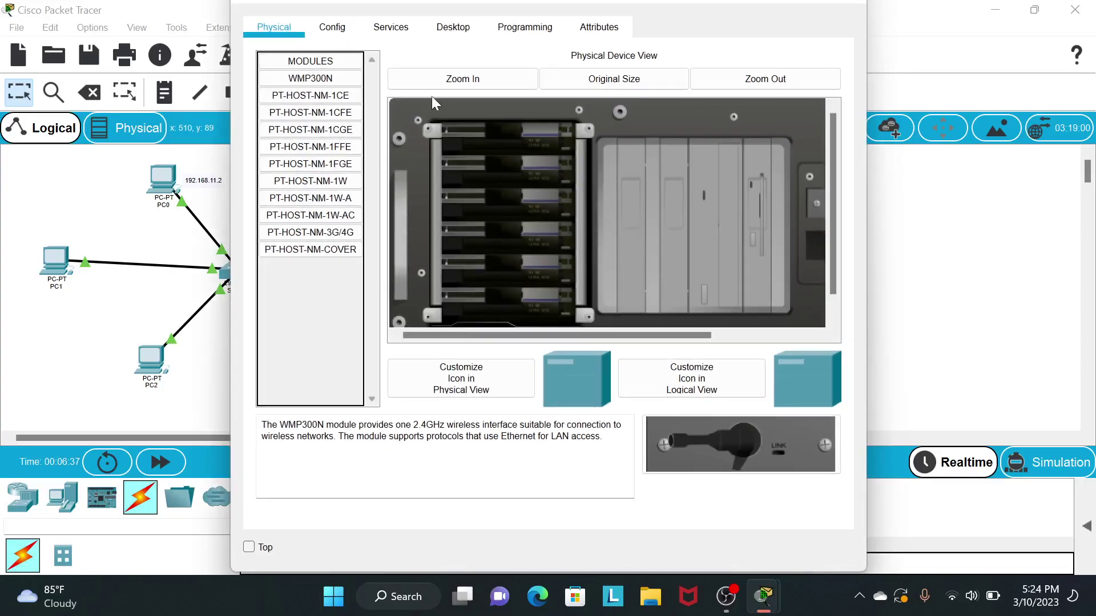
click(464, 32)
click(342, 141)
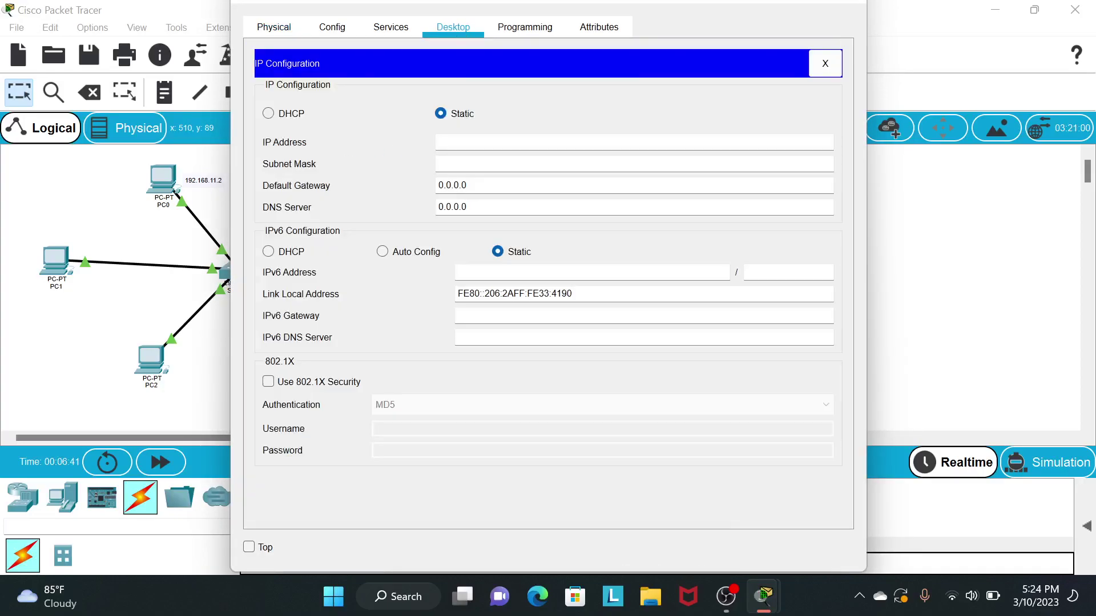
text(192.168.11.2)
key(BackSpace)
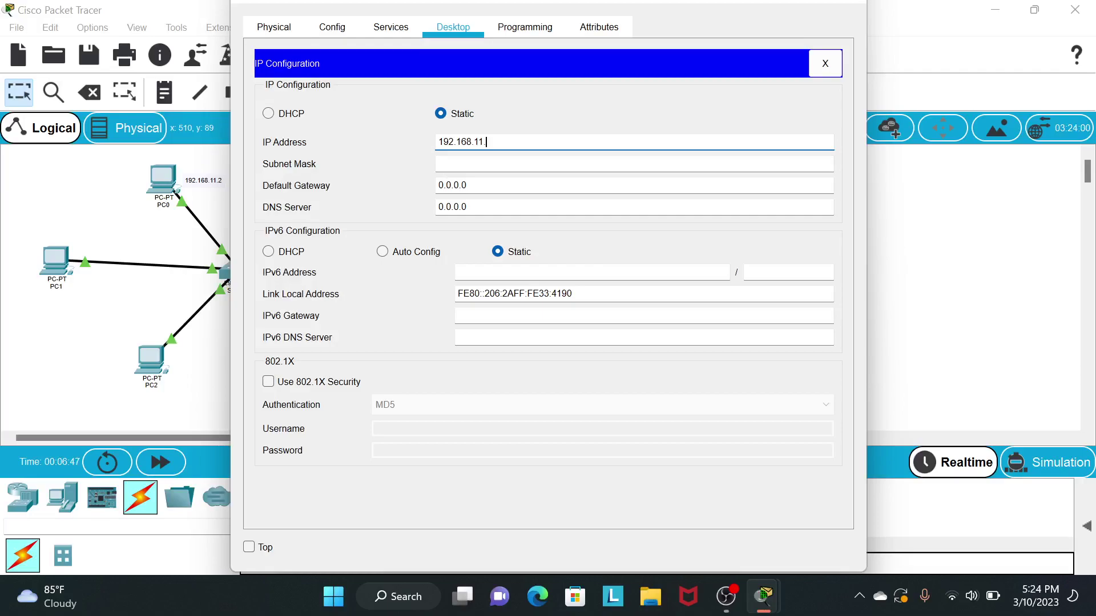
text(4)
click(848, 8)
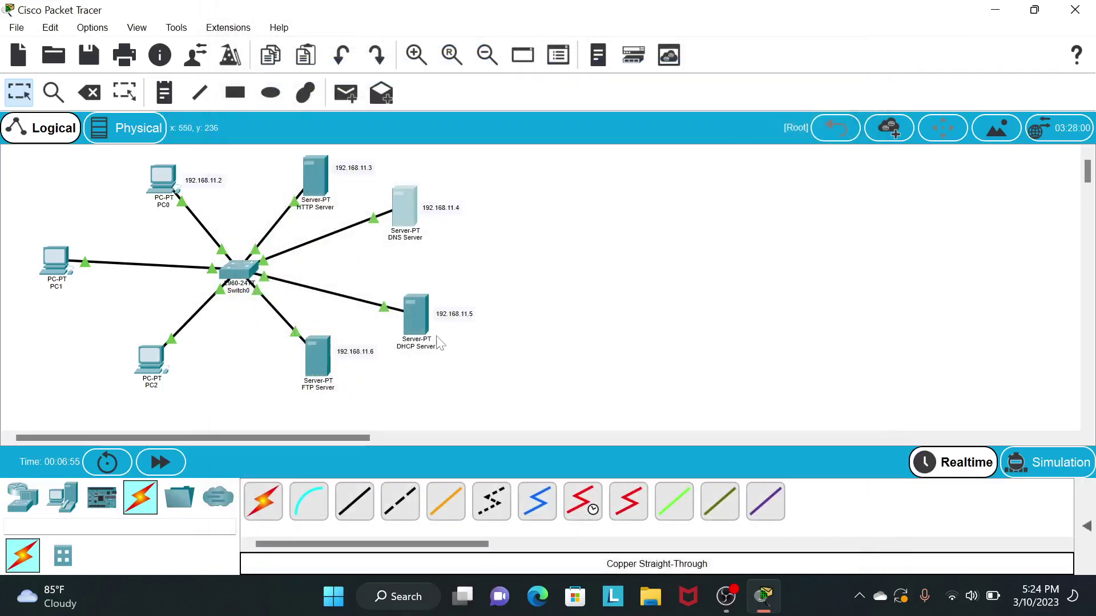
- Set the DHCP Server's IP to 192.168.11.5 and its DNS server to 192.168.11.4
click(417, 323)
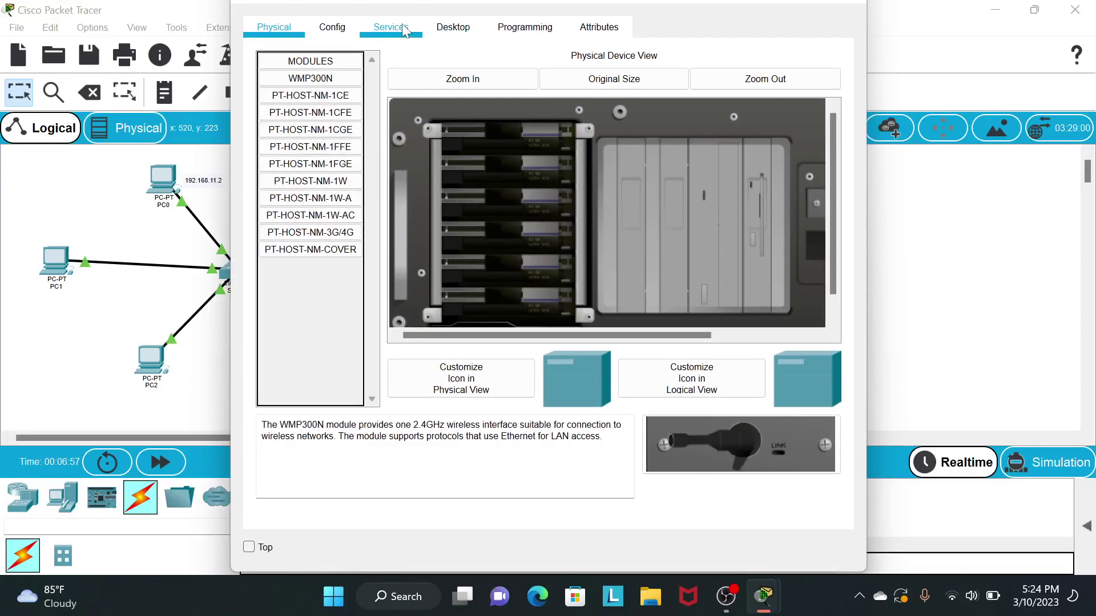
click(448, 27)
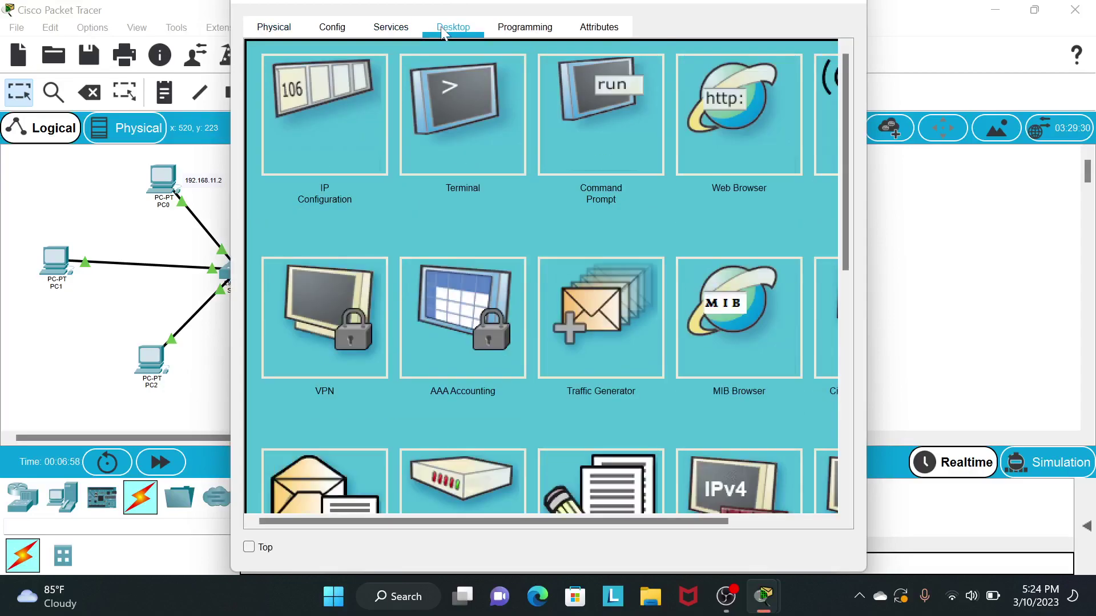
click(292, 145)
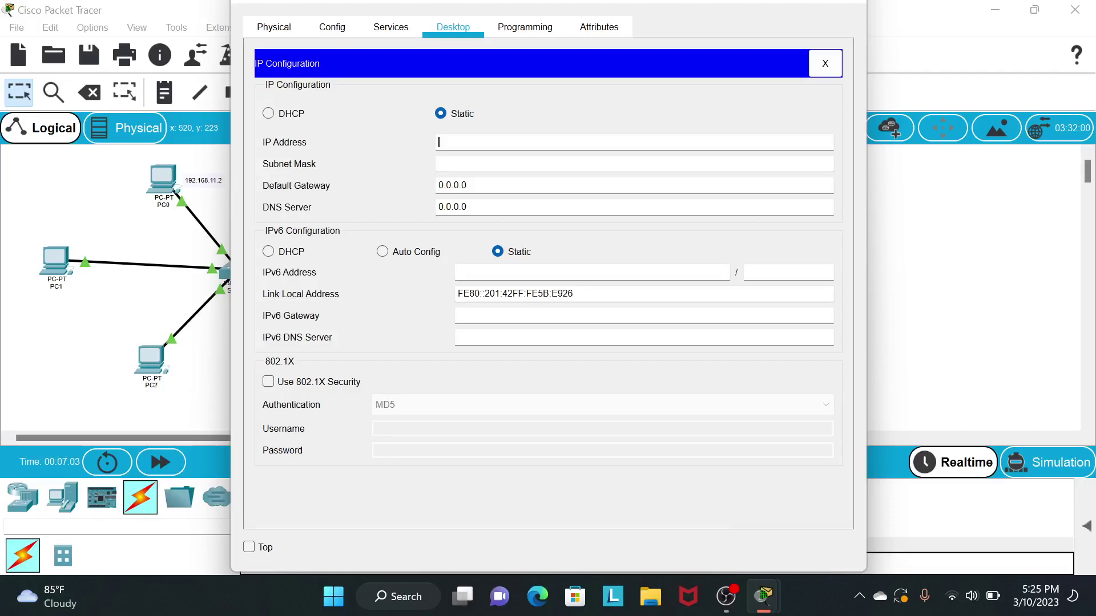
text(192.168.11.2)
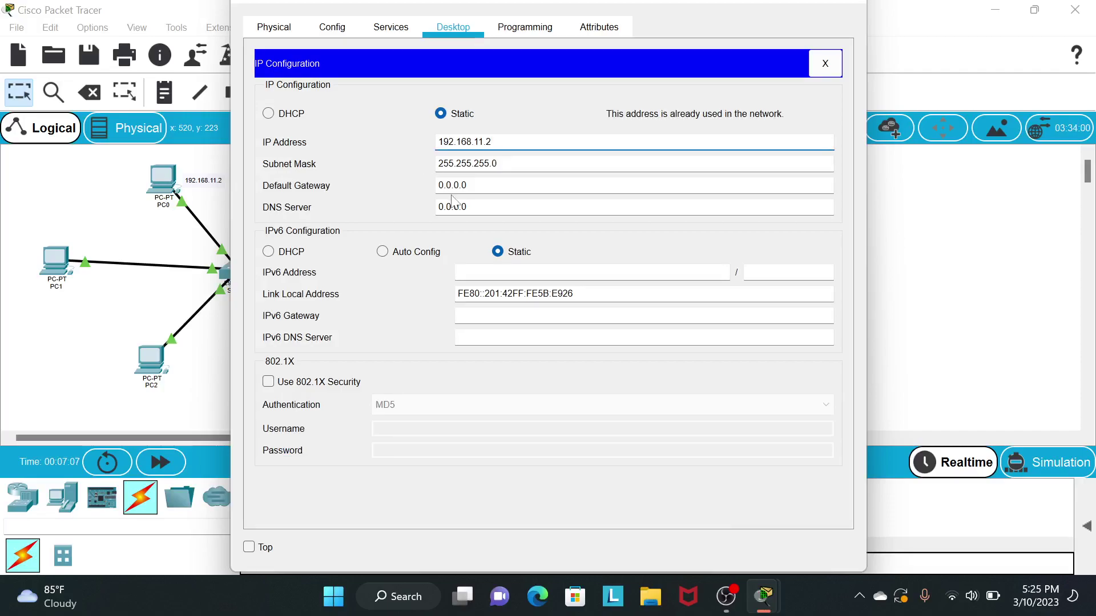
click(466, 207)
key(BackSpace)
key(BackSpace)
key(BackSpace)
key(BackSpace)
key(BackSpace)
key(BackSpace)
key(BackSpace)
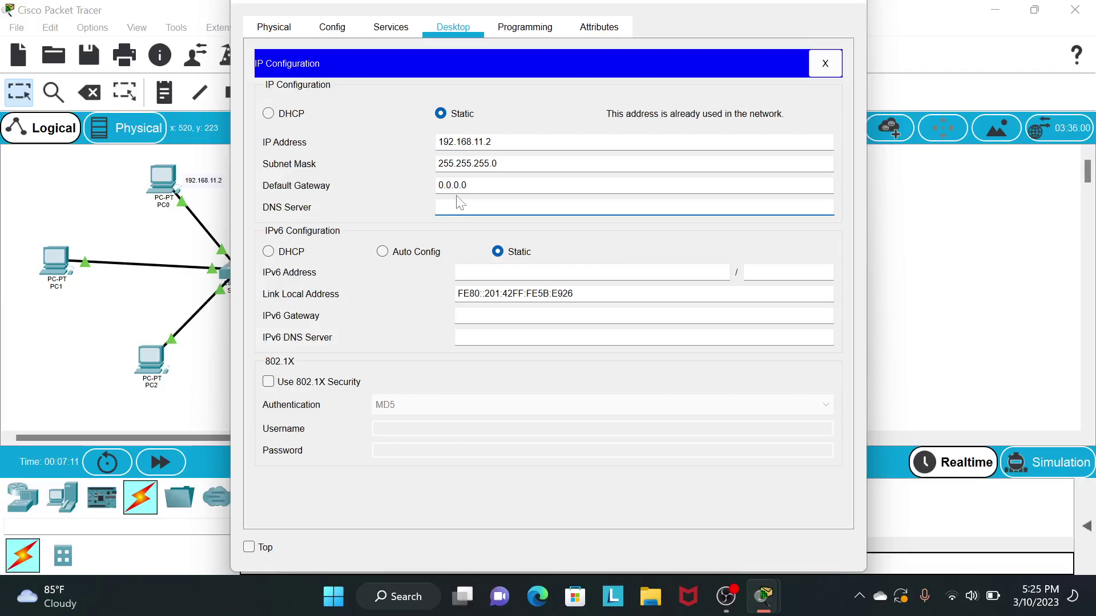
text(192.168.11.2)
text(4)
click(491, 141)
key(BackSpace)
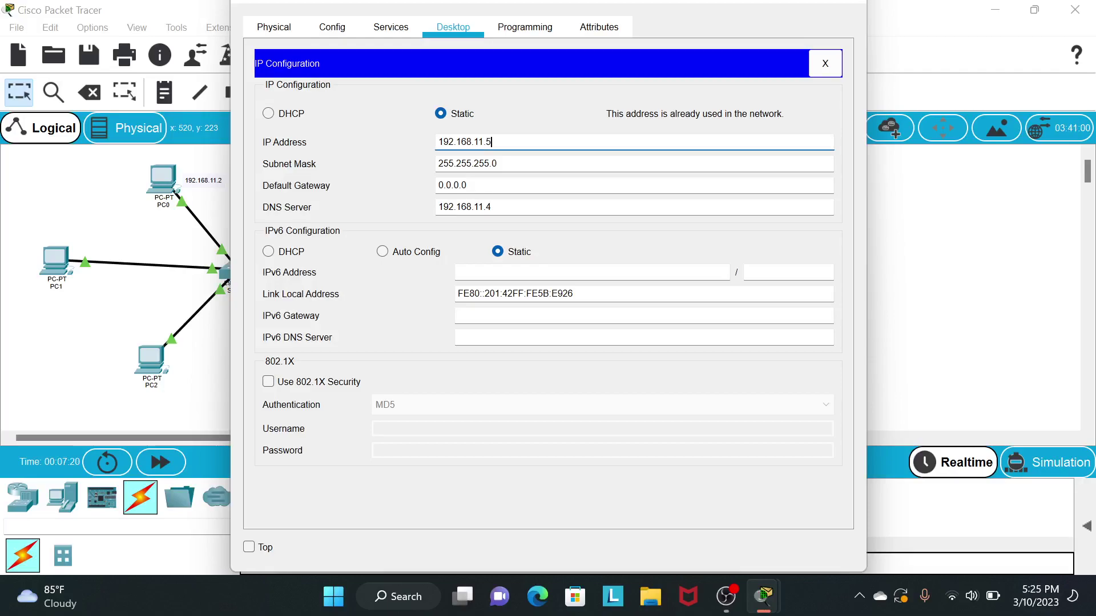
click(833, 2)
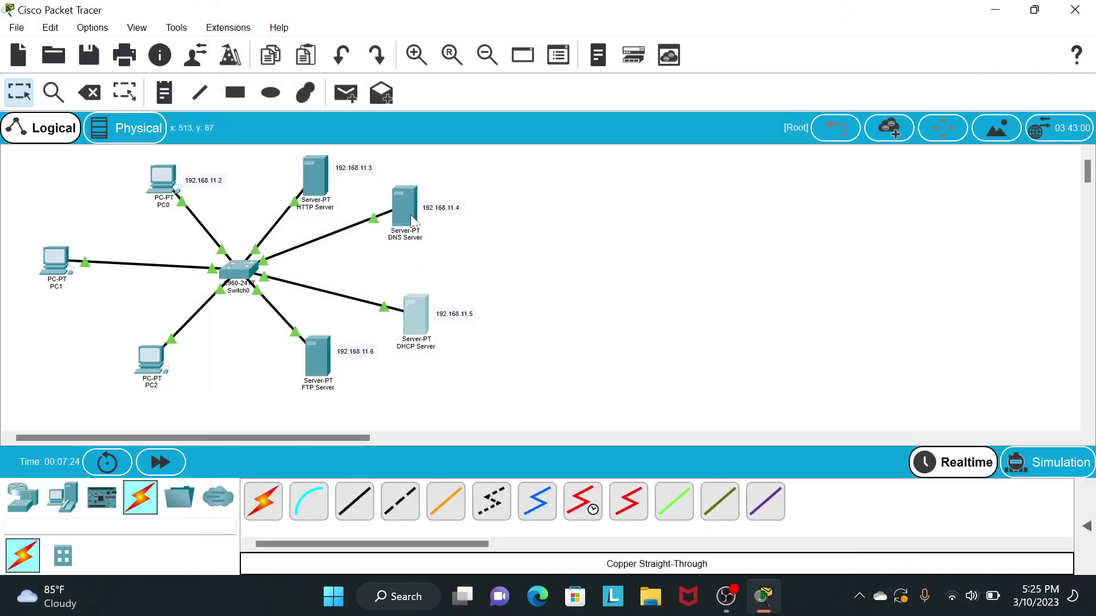
- Give the FTP Server IP 192.168.11.6, mask 255.255.255.0 and DNS server 192.168.11.4
click(318, 361)
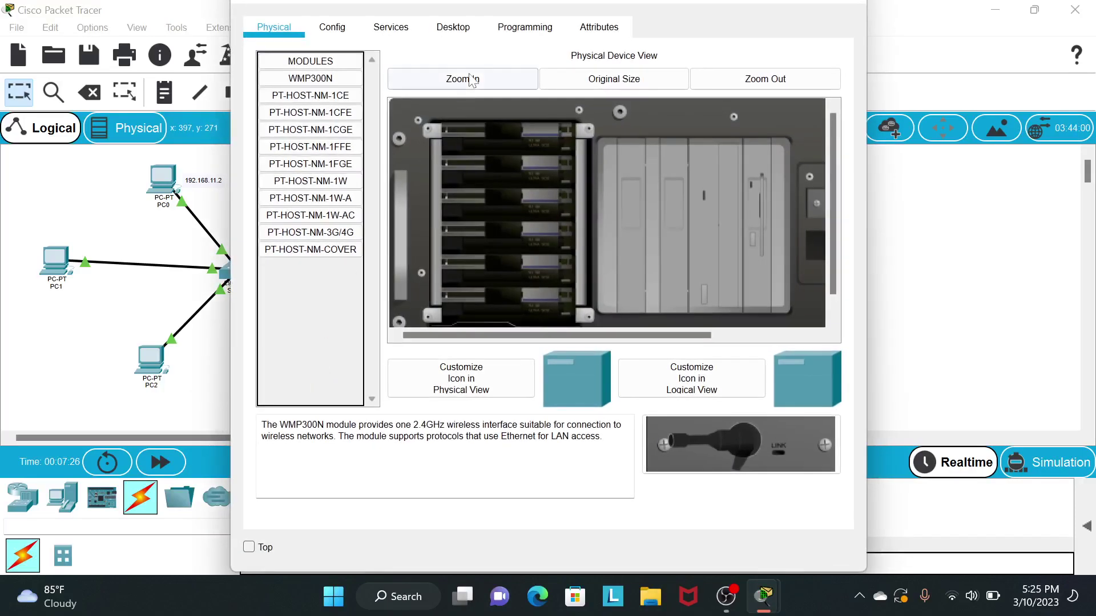
click(452, 27)
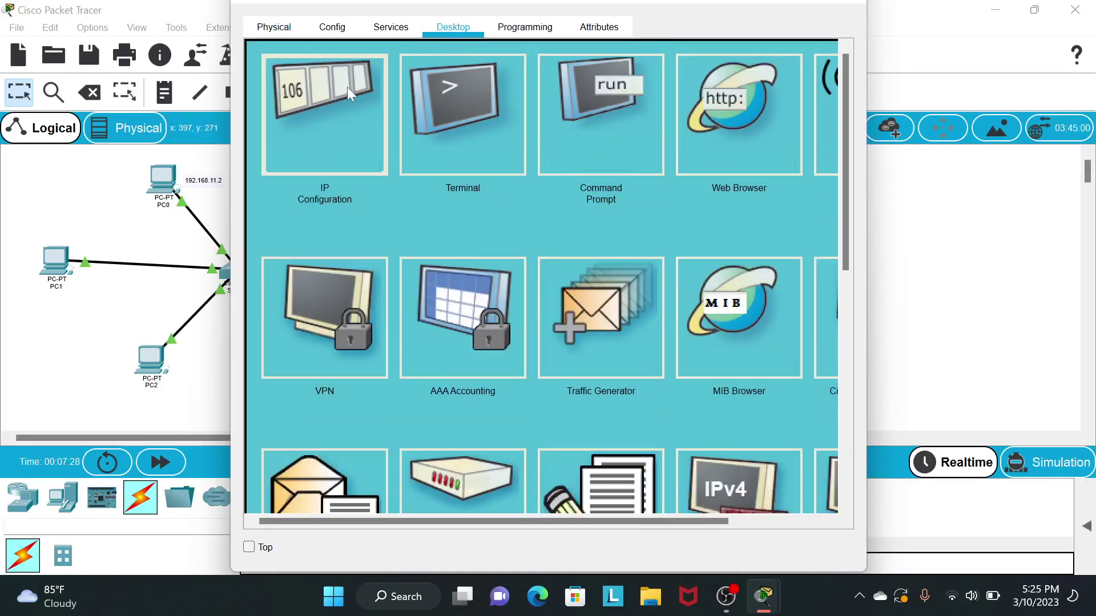
click(350, 94)
text(192.168.11.2)
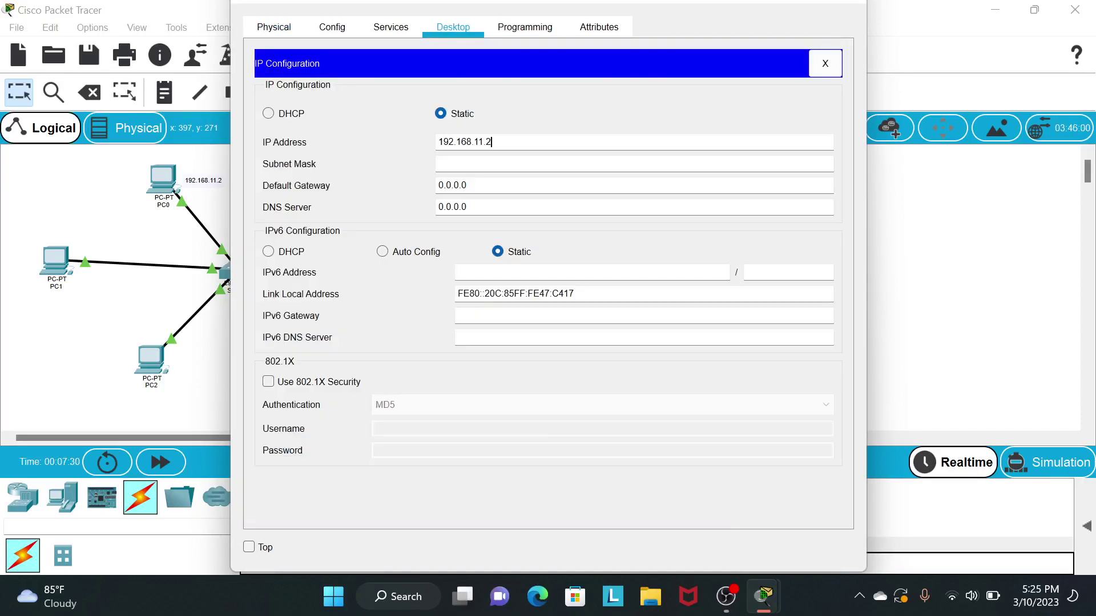
key(BackSpace)
text(6)
click(466, 206)
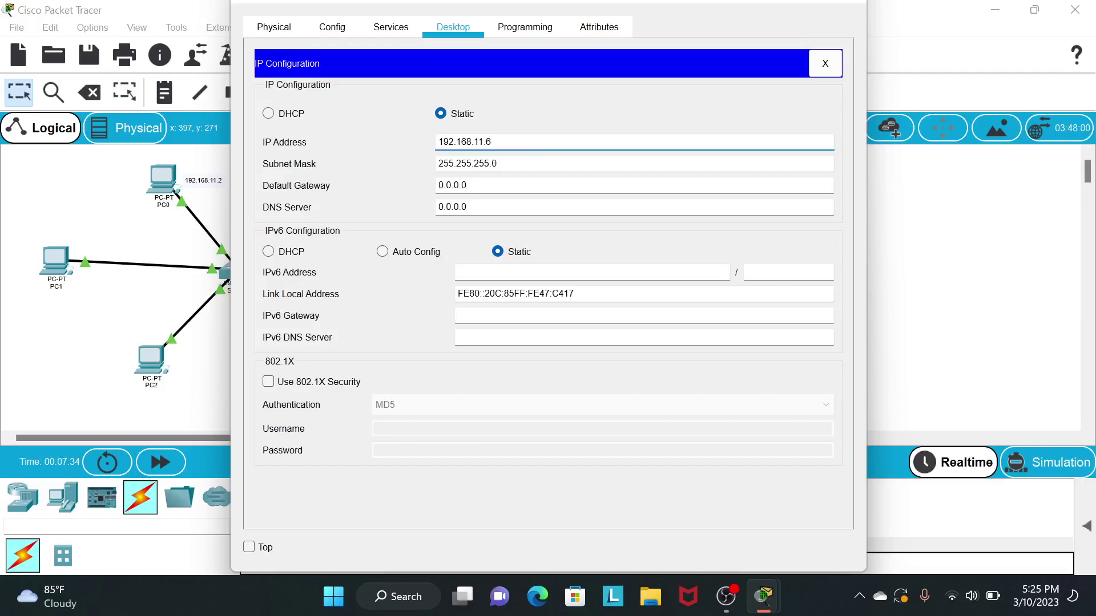
key(BackSpace)
key(BackSpace)
key(BackSpace)
key(BackSpace)
key(BackSpace)
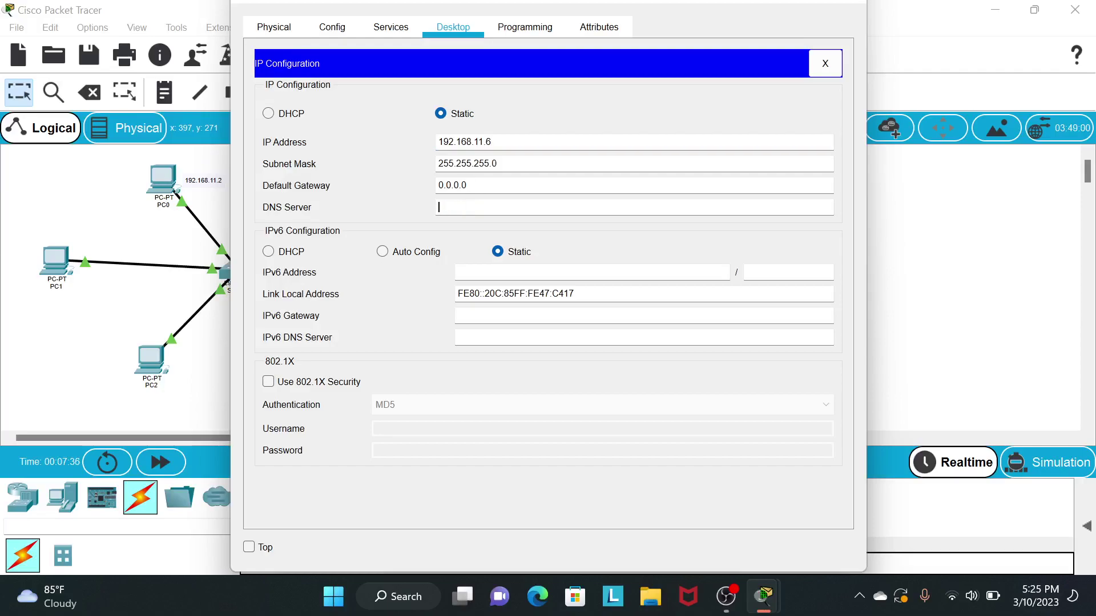
text(192.168.11.2)
key(BackSpace)
text(4)
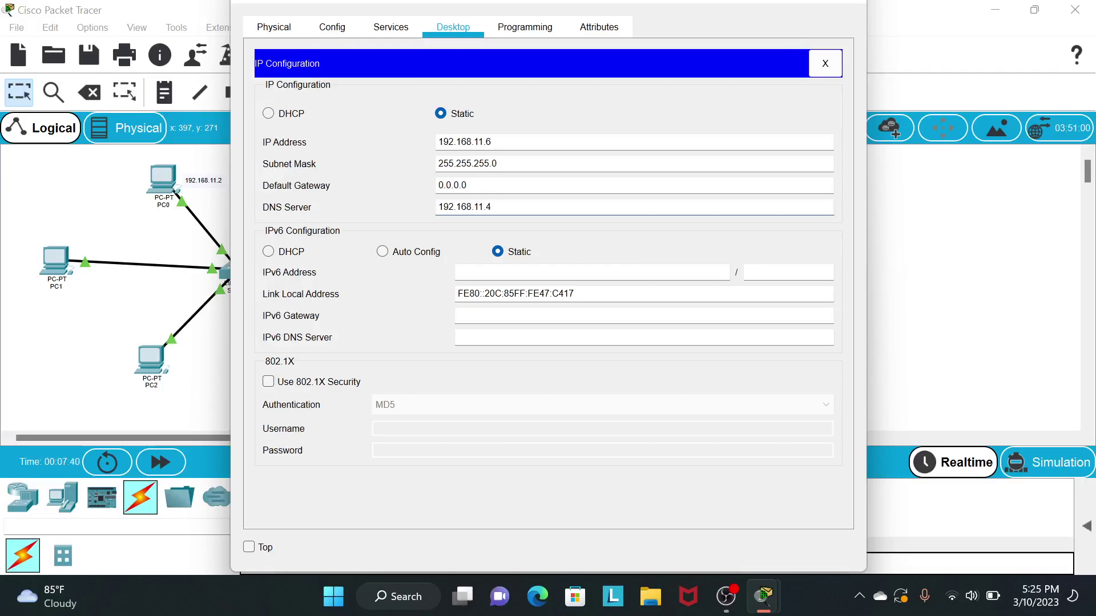
click(836, 5)
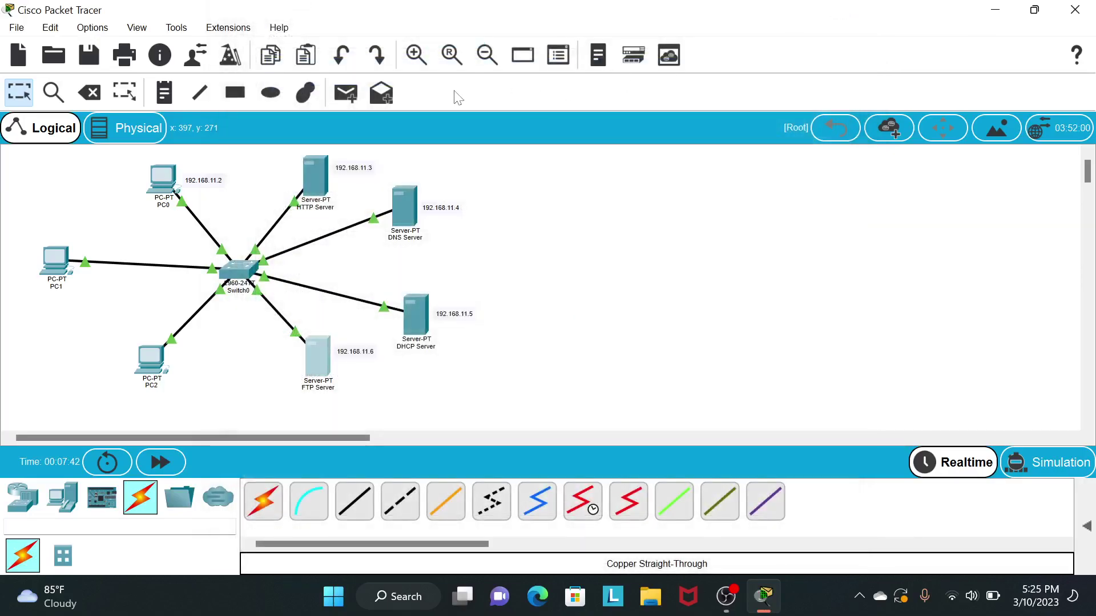
click(314, 181)
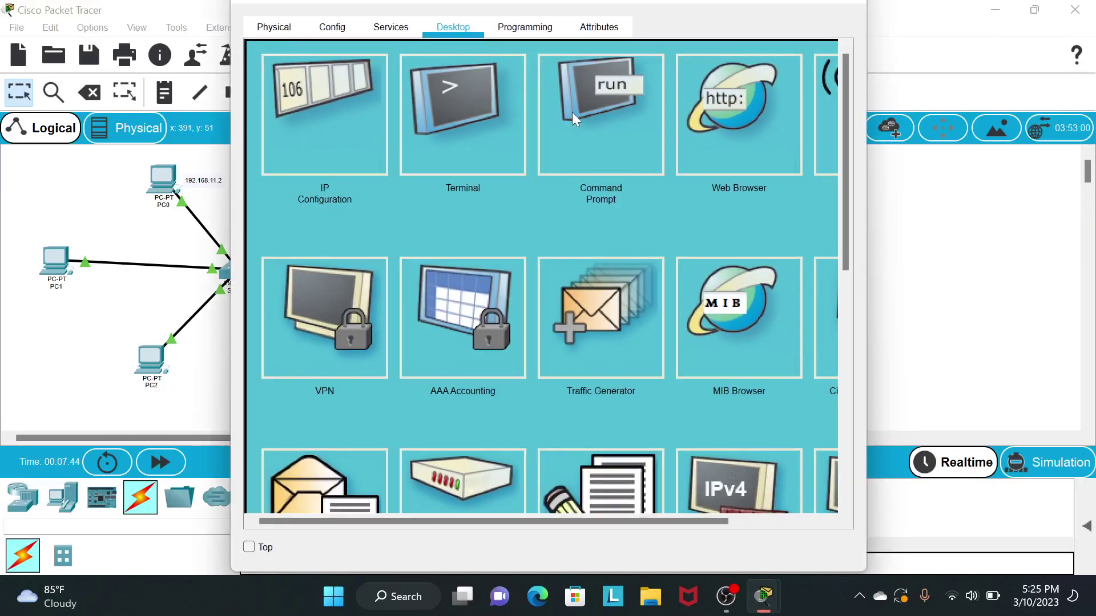
click(334, 135)
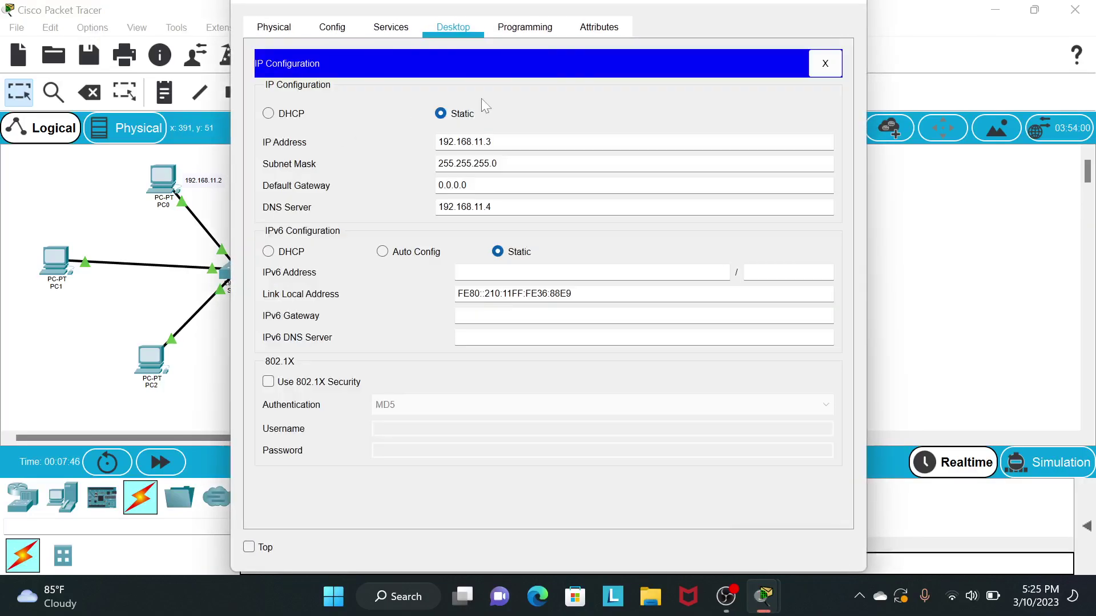
click(853, 8)
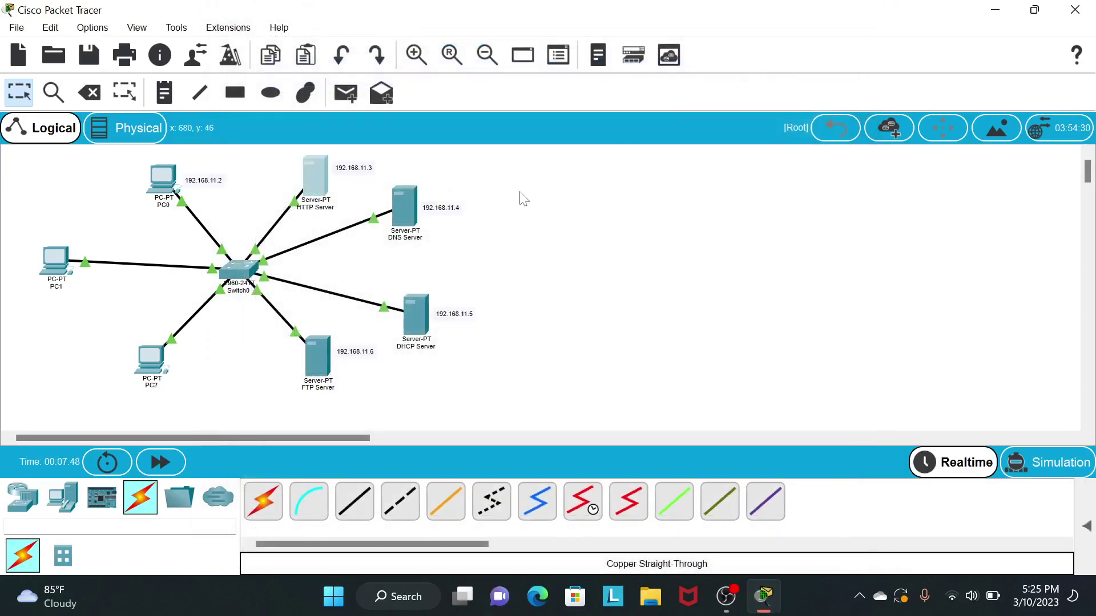
click(409, 204)
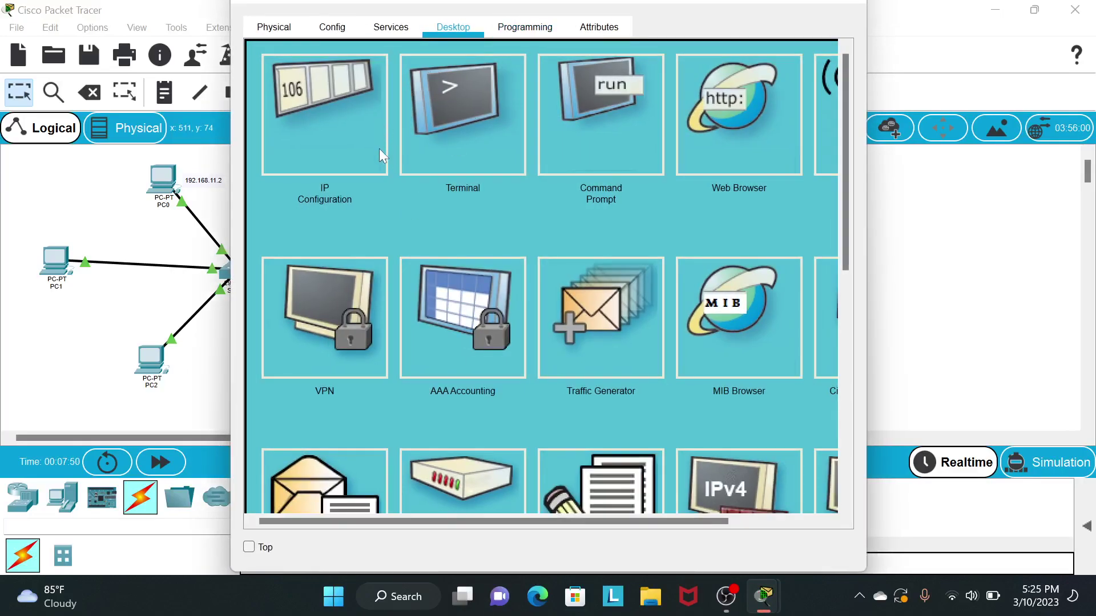
click(361, 136)
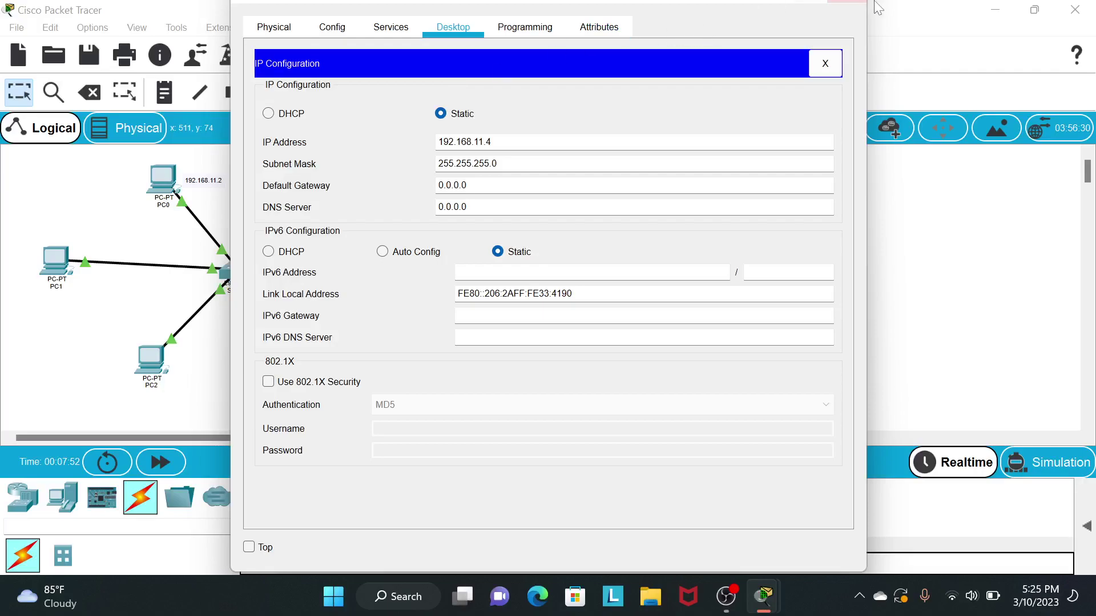
click(853, 6)
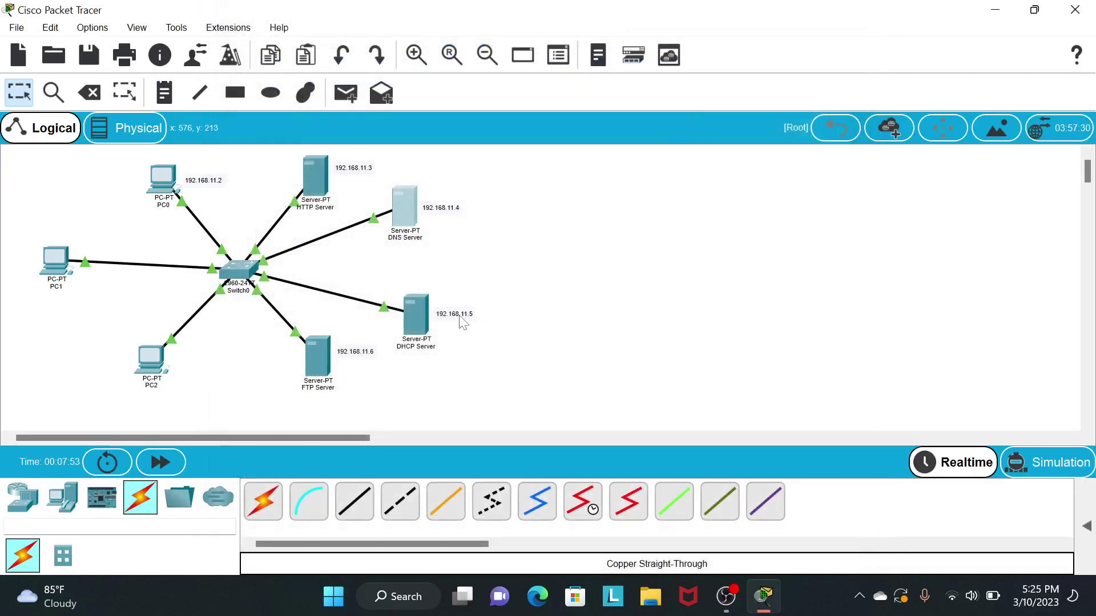
click(415, 309)
click(344, 108)
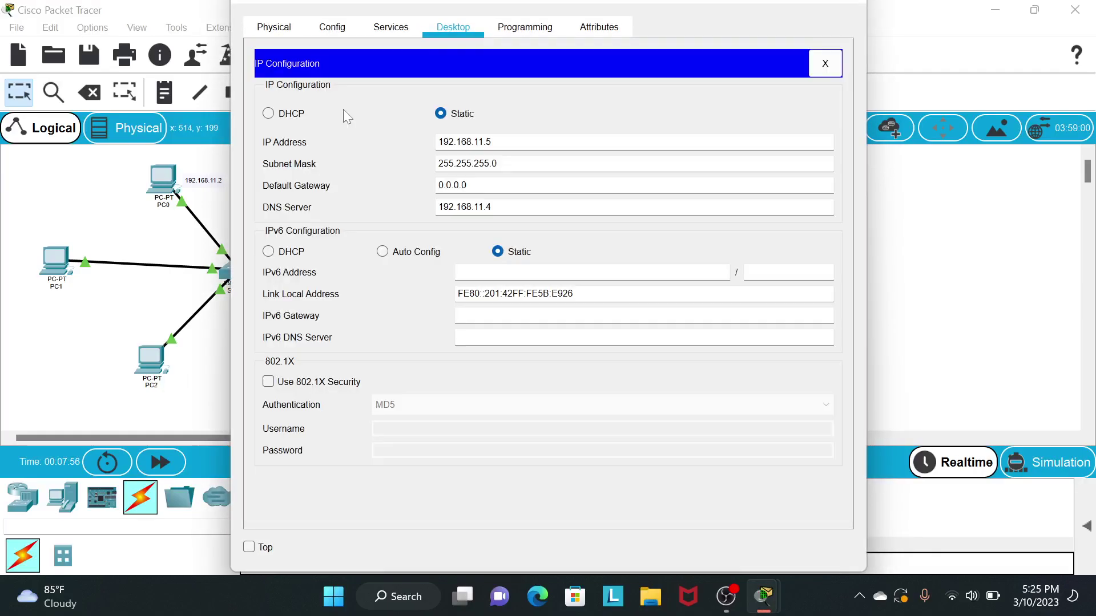
click(853, 6)
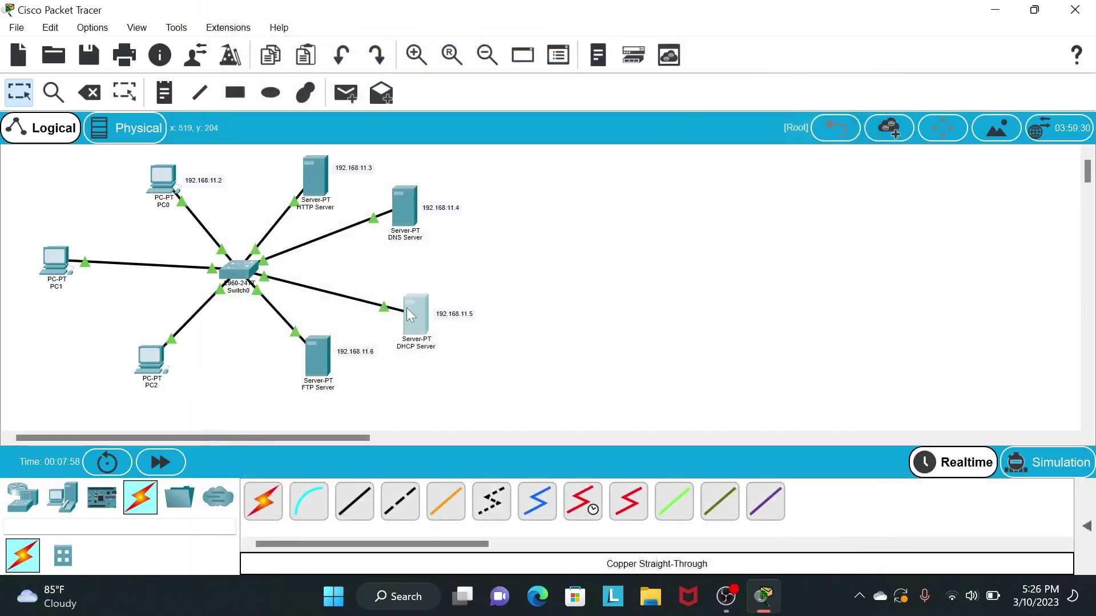
click(327, 358)
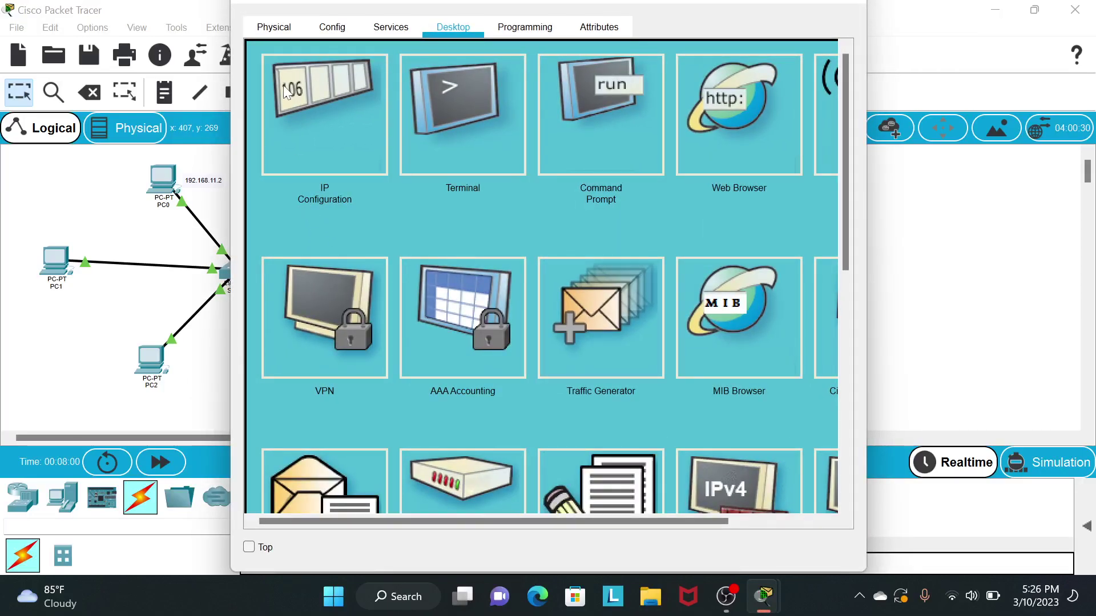
click(287, 92)
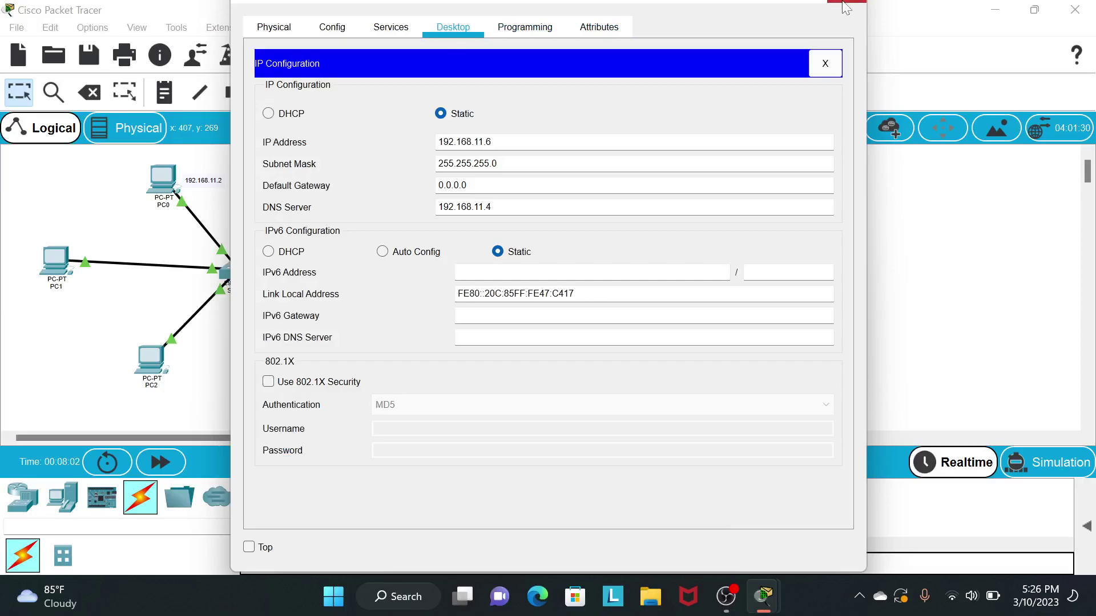
click(837, 3)
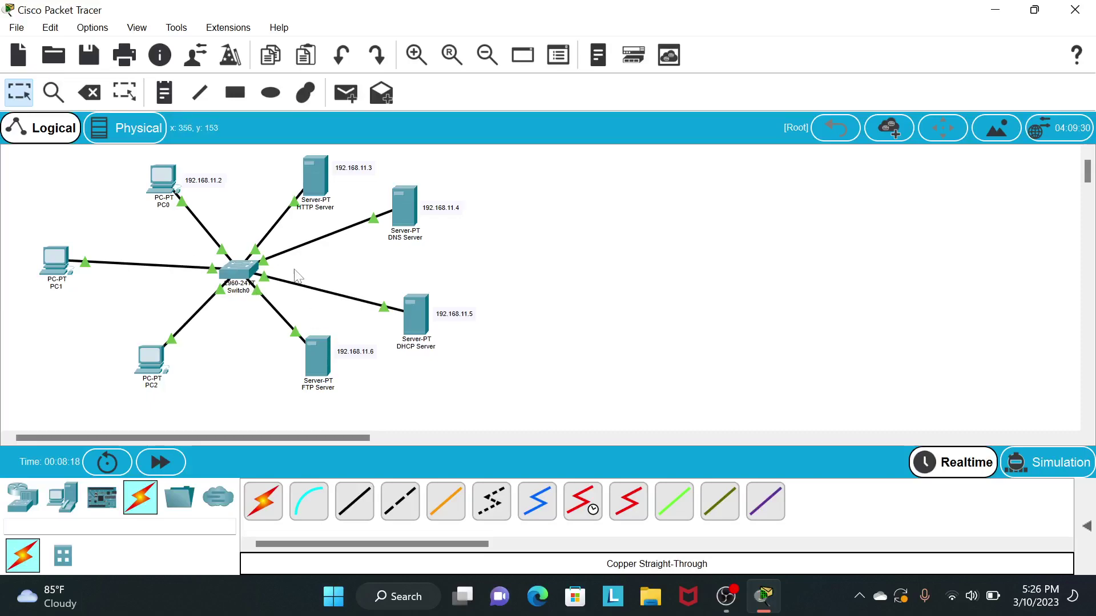
- Turn DHCP on and save serverPool with DNS 192.168.11.4, start 192.168.11.7, 5 max users
click(412, 311)
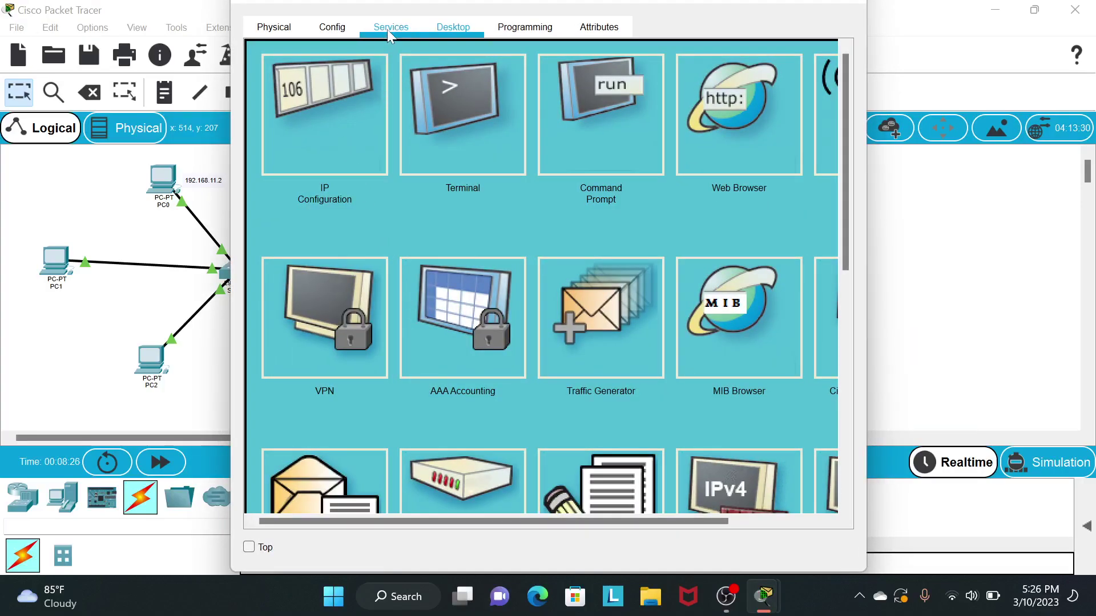
click(389, 31)
click(328, 98)
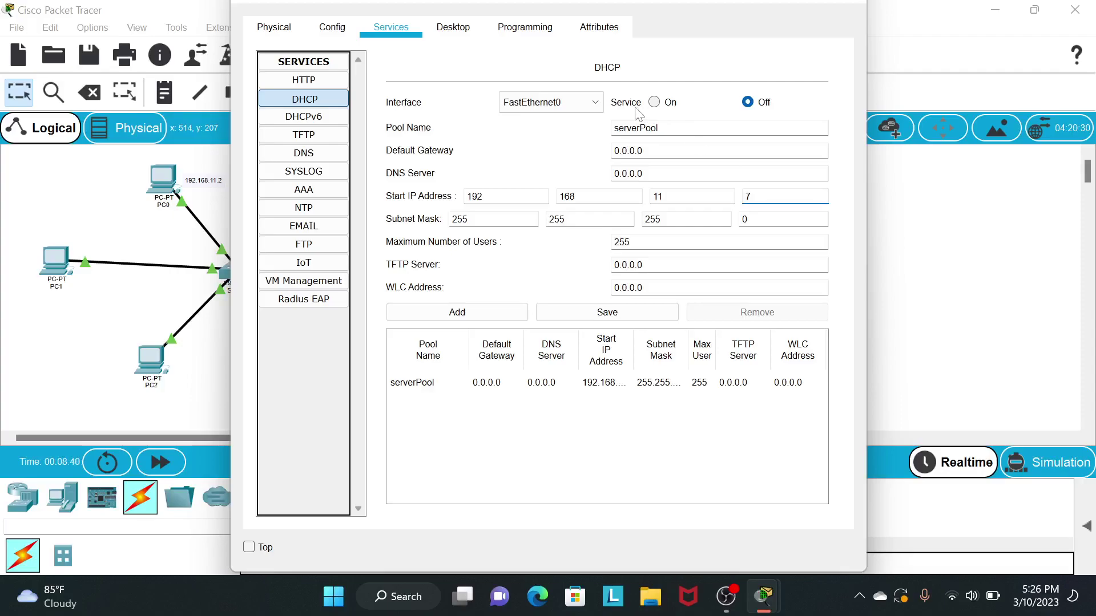
click(655, 102)
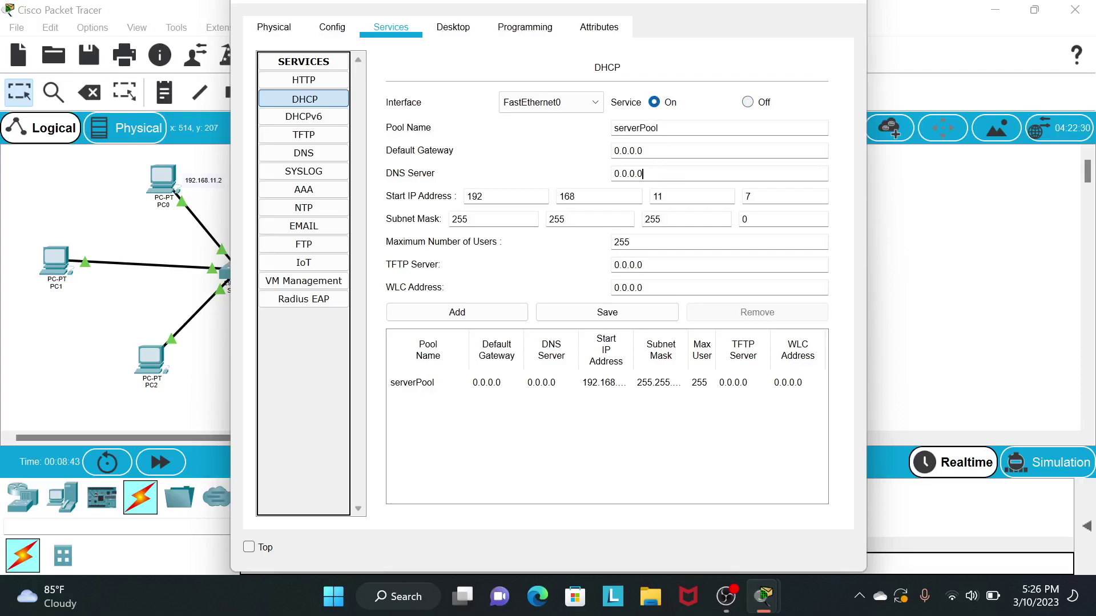
key(BackSpace)
key(BackSpace)
key(BackSpace)
key(BackSpace)
key(BackSpace)
key(BackSpace)
text(192.168.11.2)
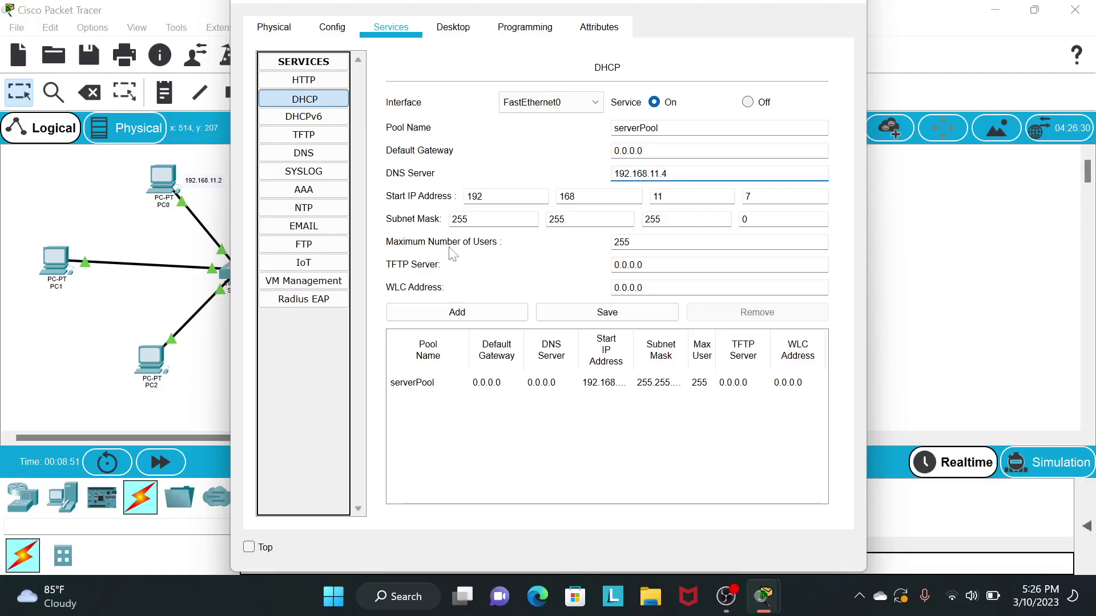
click(630, 242)
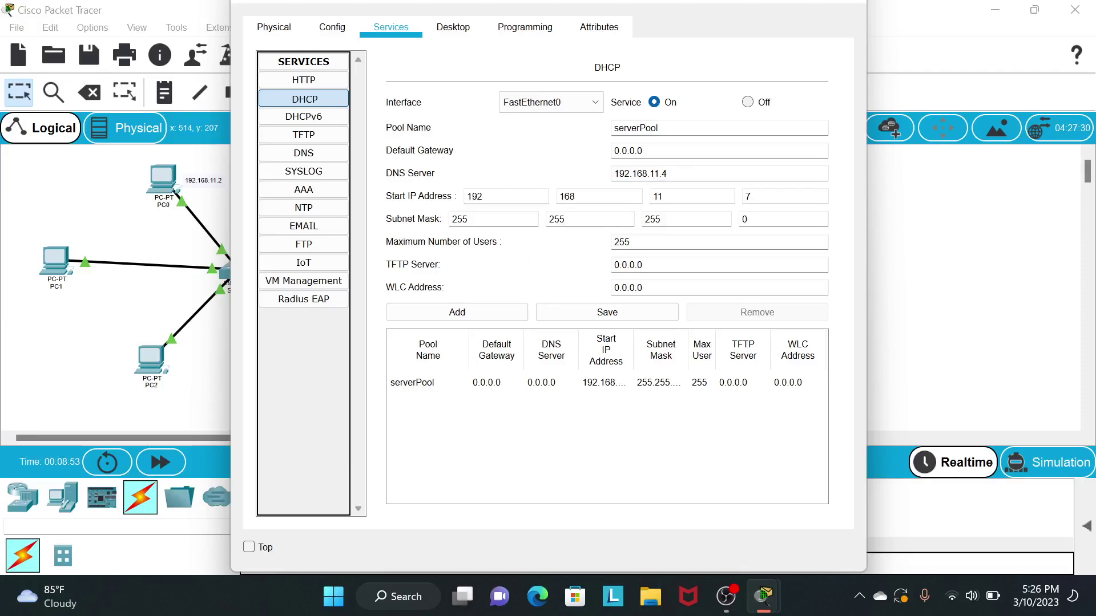
key(BackSpace)
key(BackSpace)
text(5)
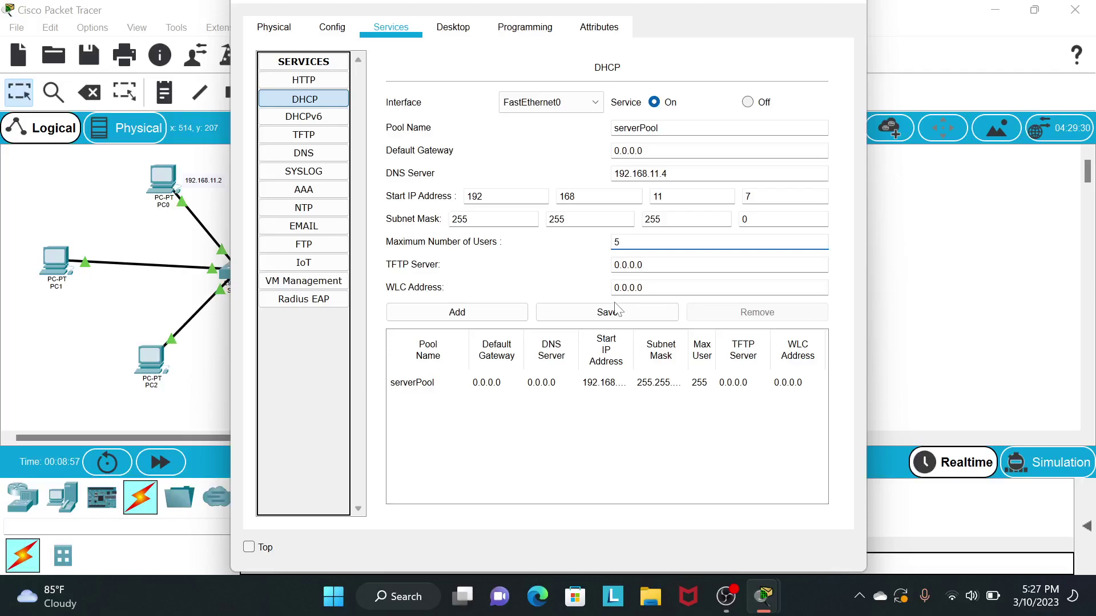
click(616, 320)
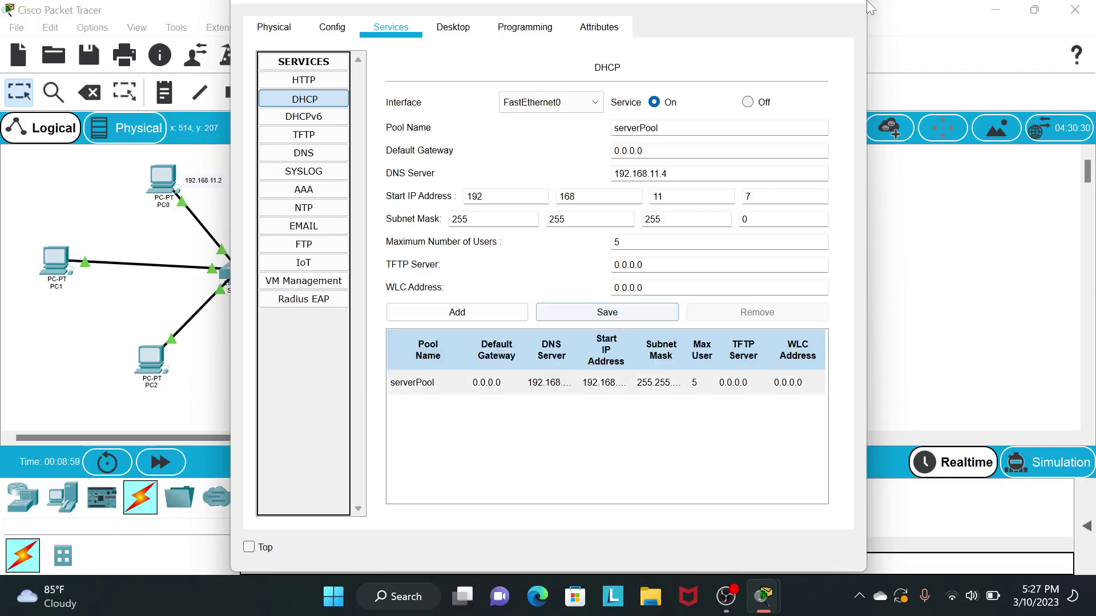
drag(855, 3, 859, 7)
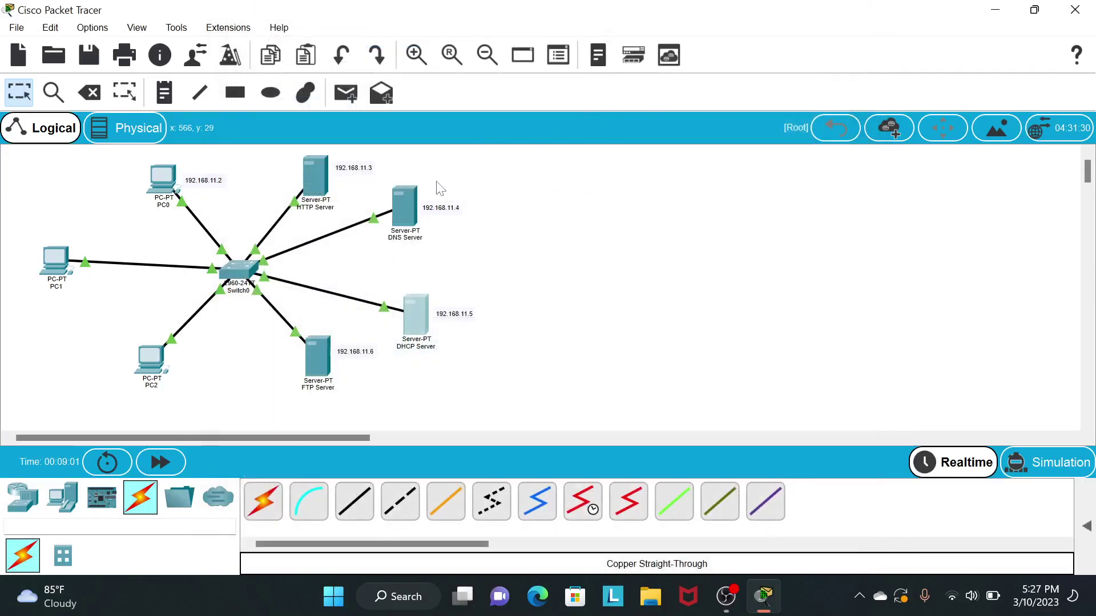
- Switch PC1's IP configuration to DHCP so it receives 192.168.11.7 with DNS 192.168.11.4
click(51, 262)
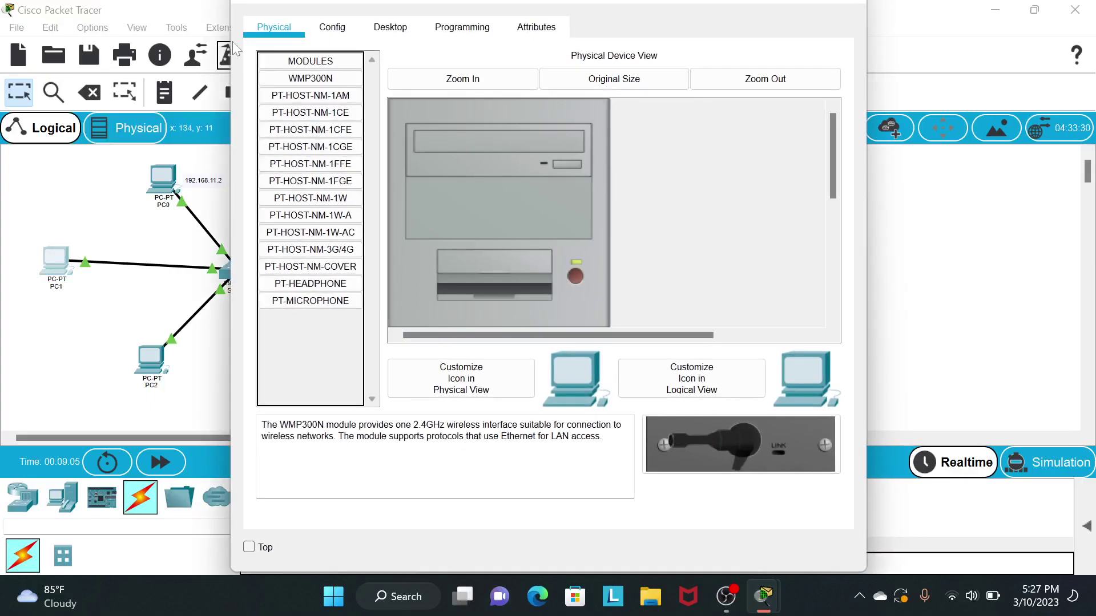
click(372, 25)
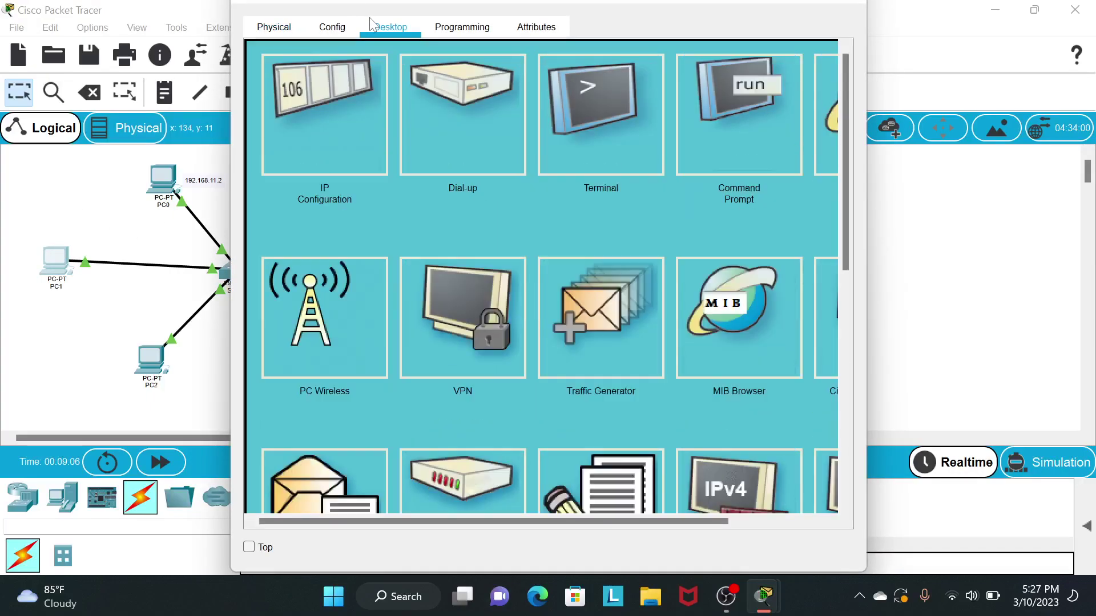
click(345, 104)
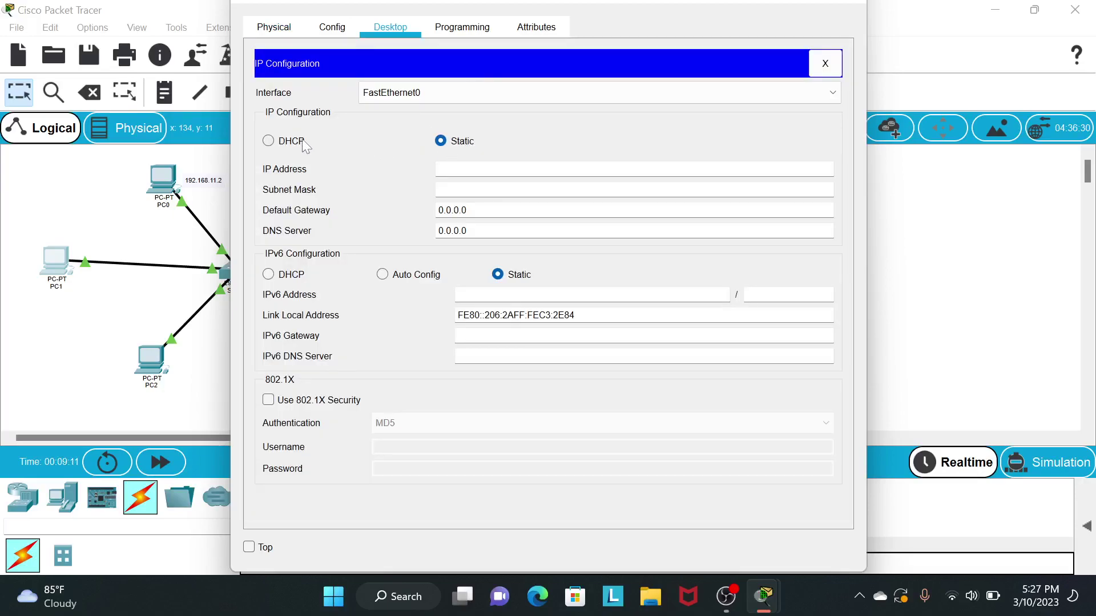
click(268, 141)
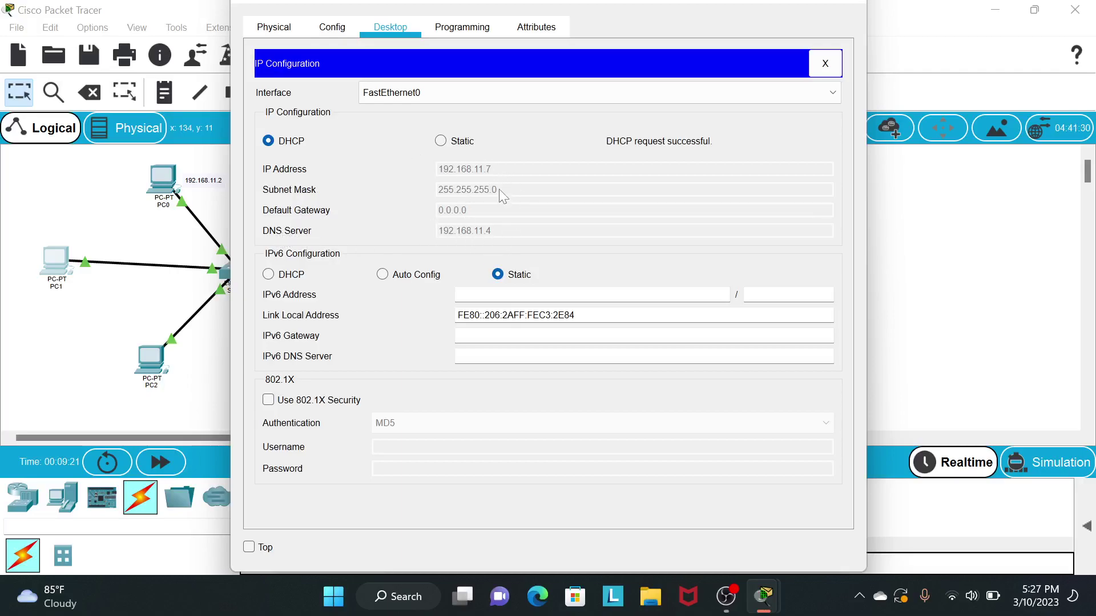
click(839, 3)
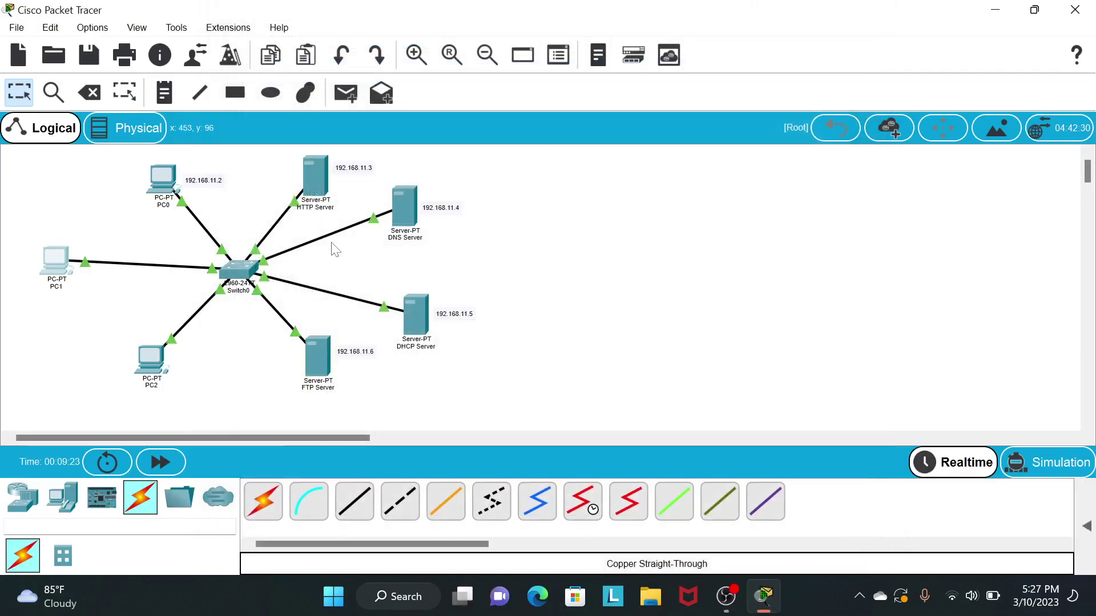
- Switch PC2's IP configuration to DHCP so it receives 192.168.11.8 with DNS 192.168.11.4
click(152, 361)
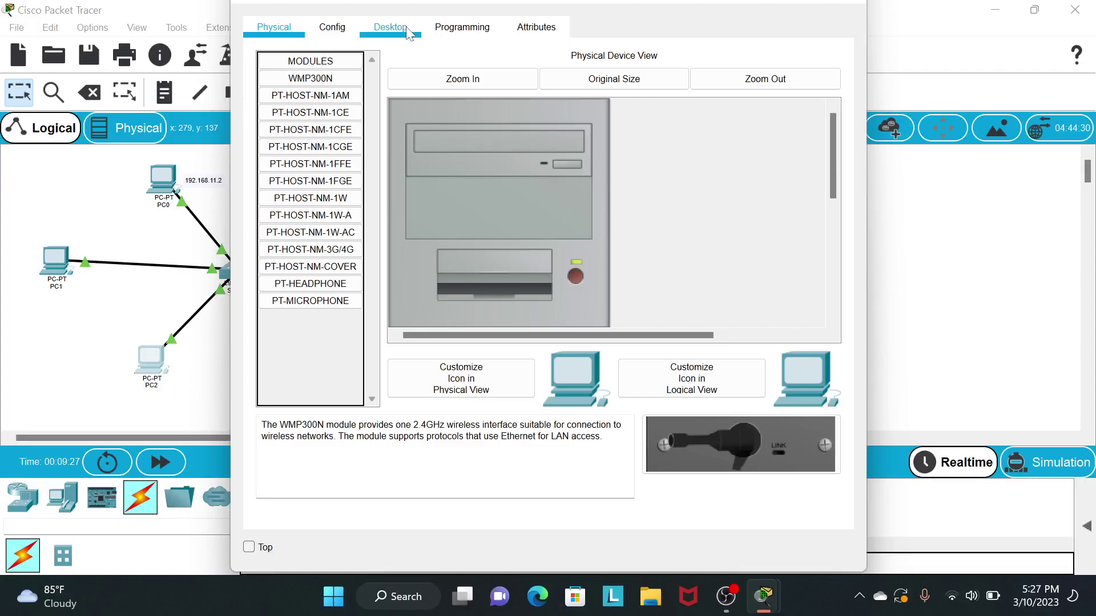
click(407, 32)
click(355, 102)
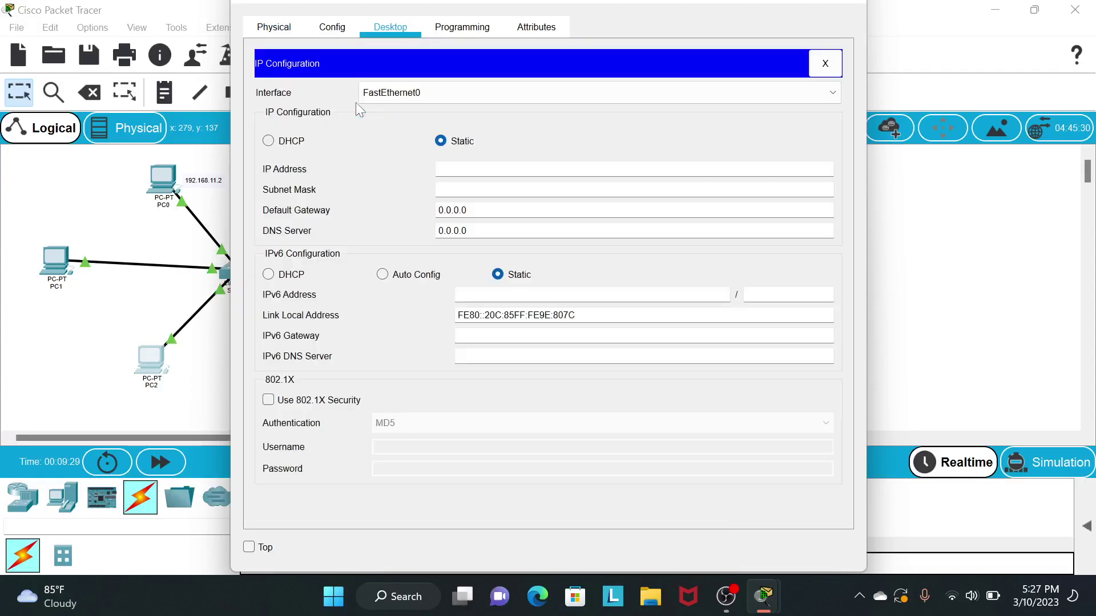
click(268, 141)
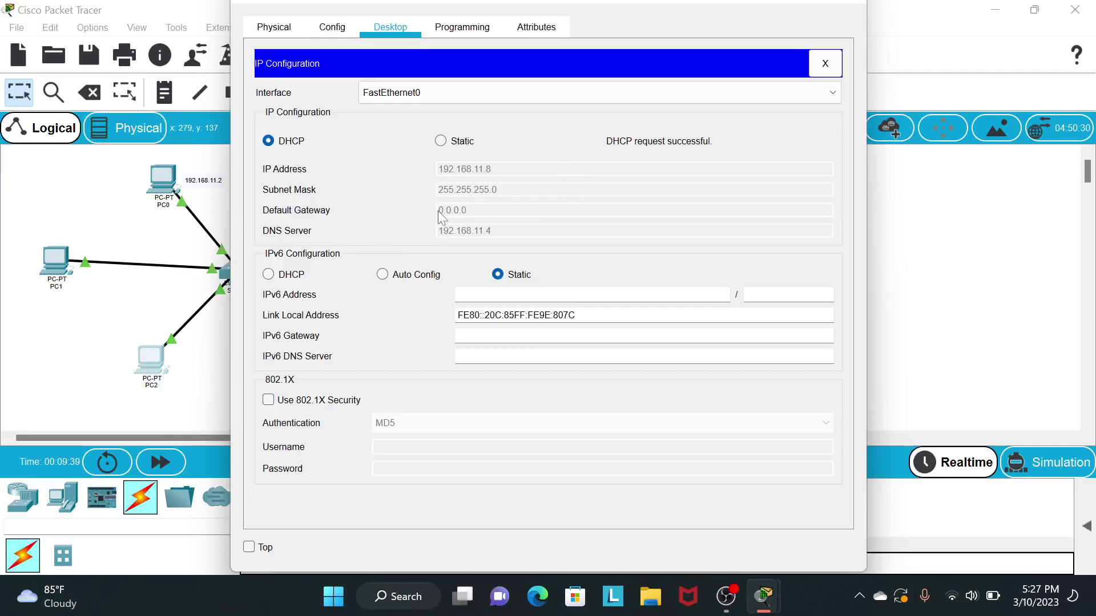
click(839, 6)
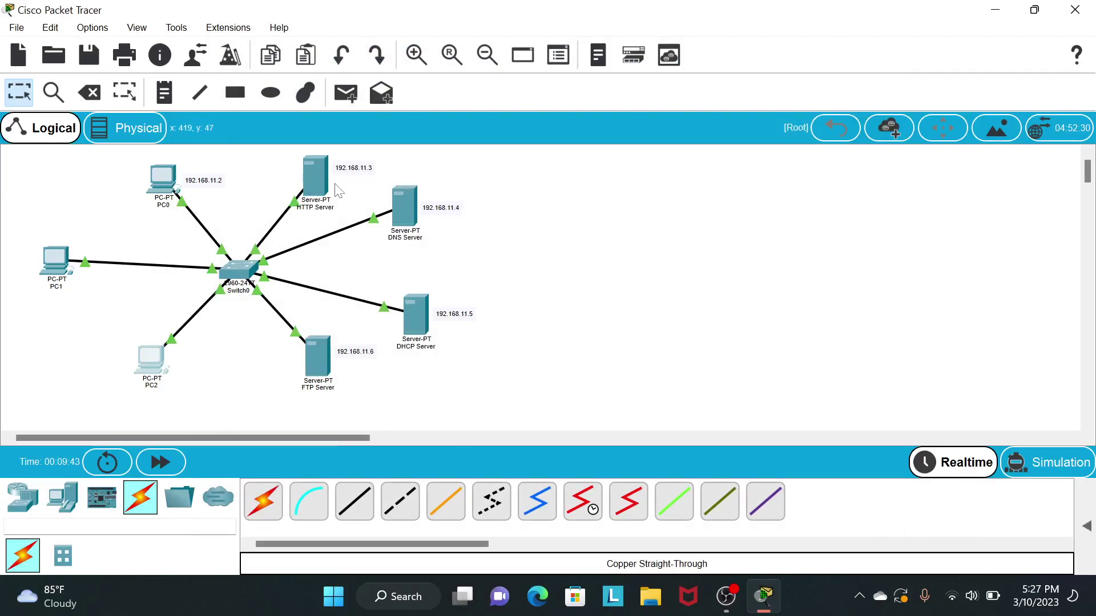
- Replace the 'Cisco Packet Tracer' heading in index.html with a person's full name and overwrite the file
click(318, 181)
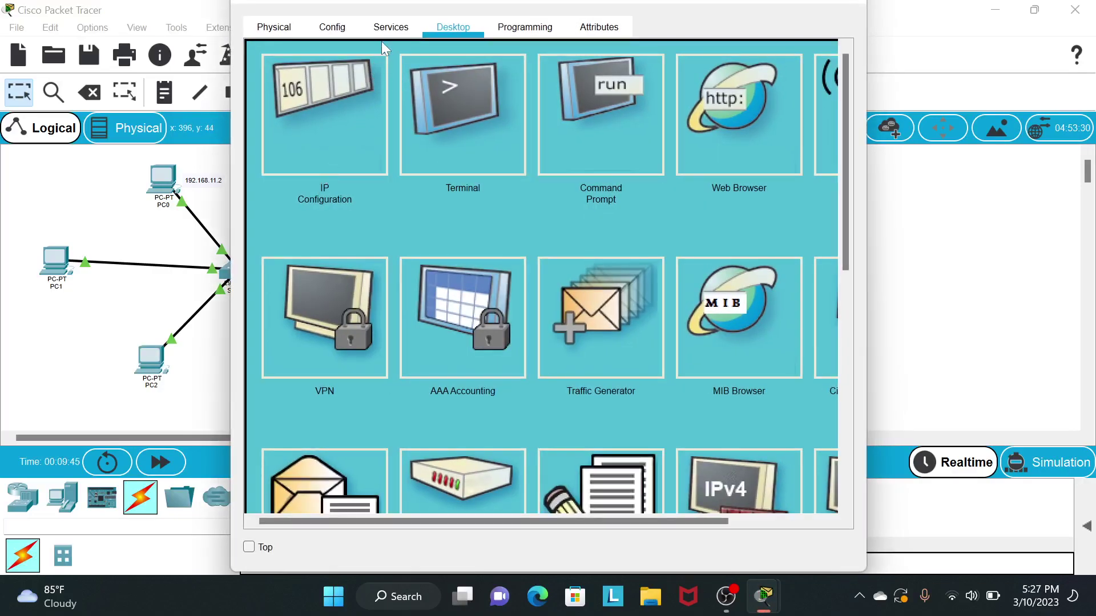
click(389, 28)
click(308, 81)
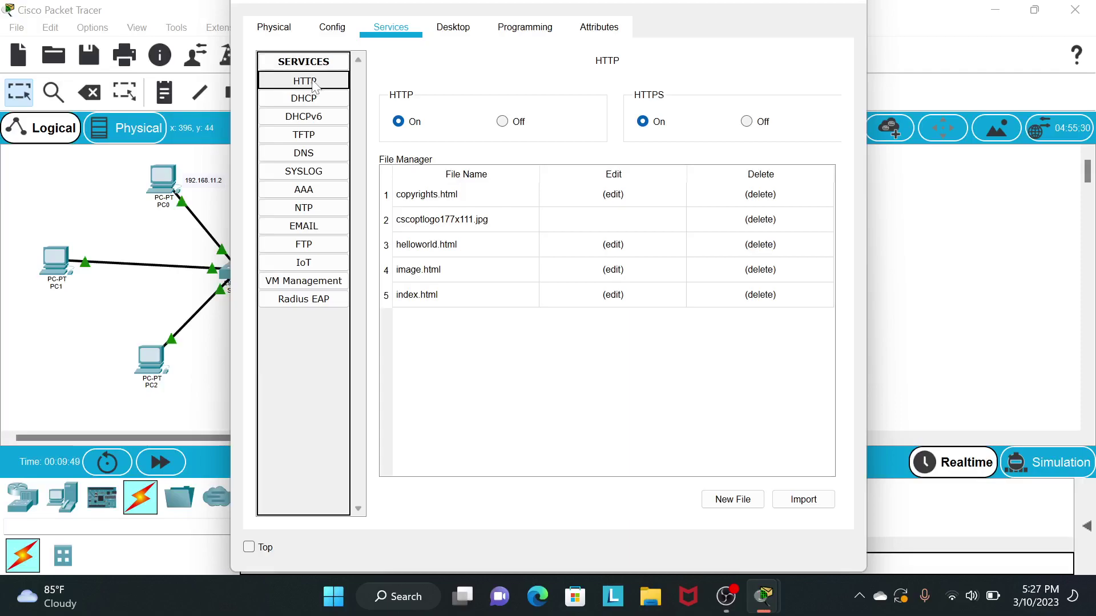
click(612, 296)
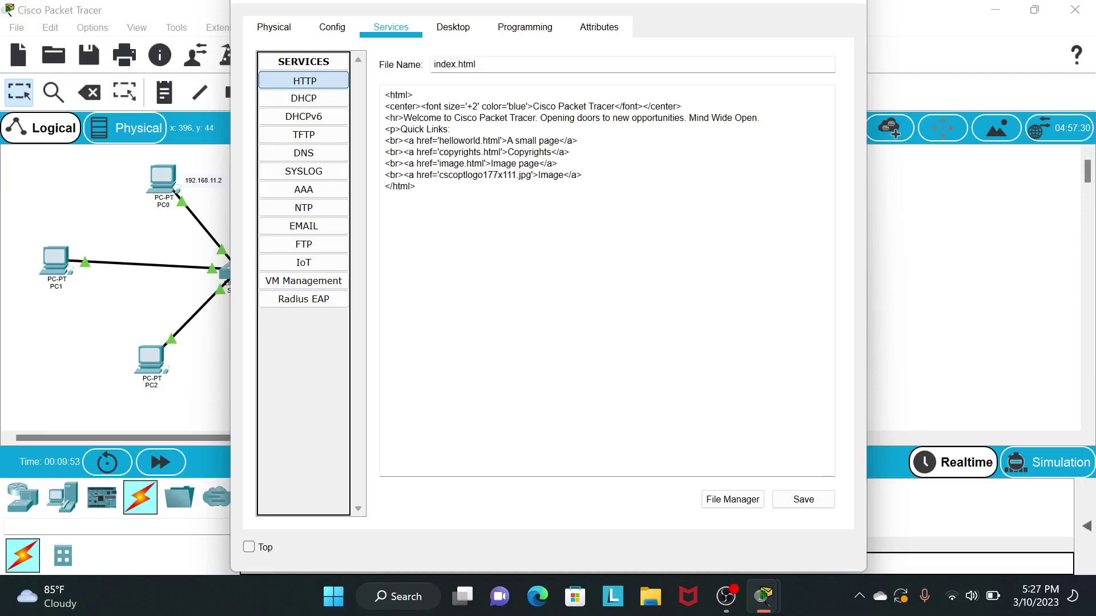
mouse_move(532, 106)
mouse_down()
mouse_move(580, 107)
mouse_move(394, 94)
mouse_move(612, 106)
mouse_up()
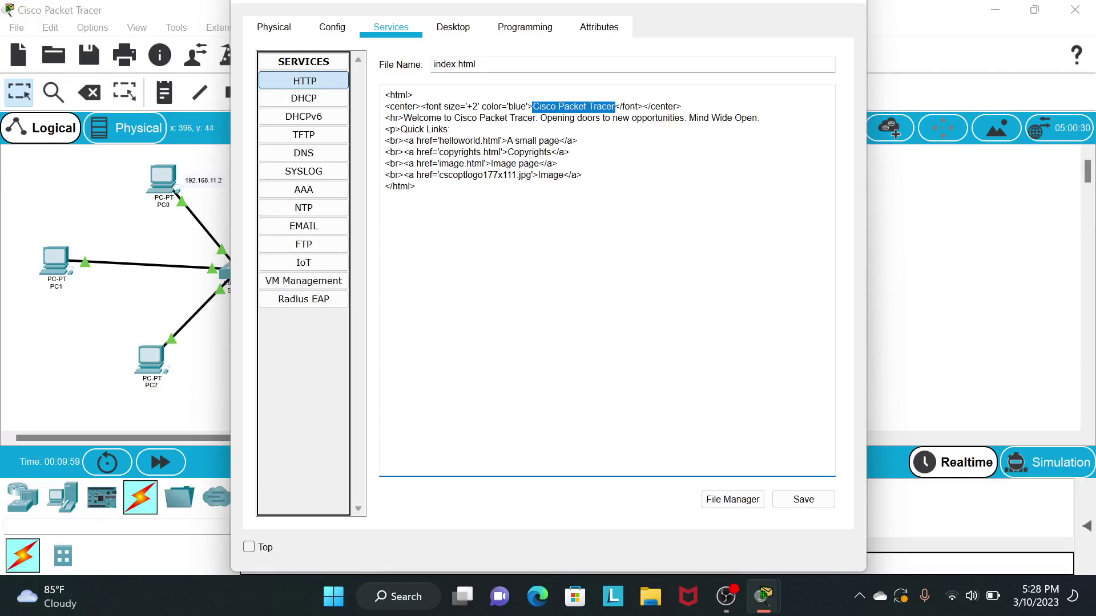
text(WIDI T)
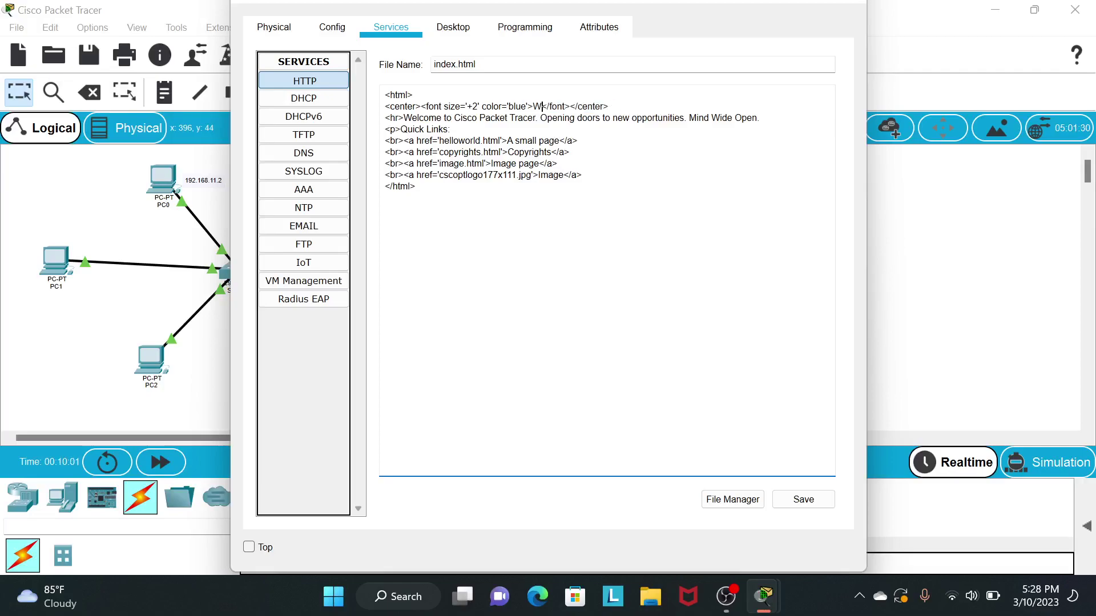
text(RI NURH)
text(ASA)
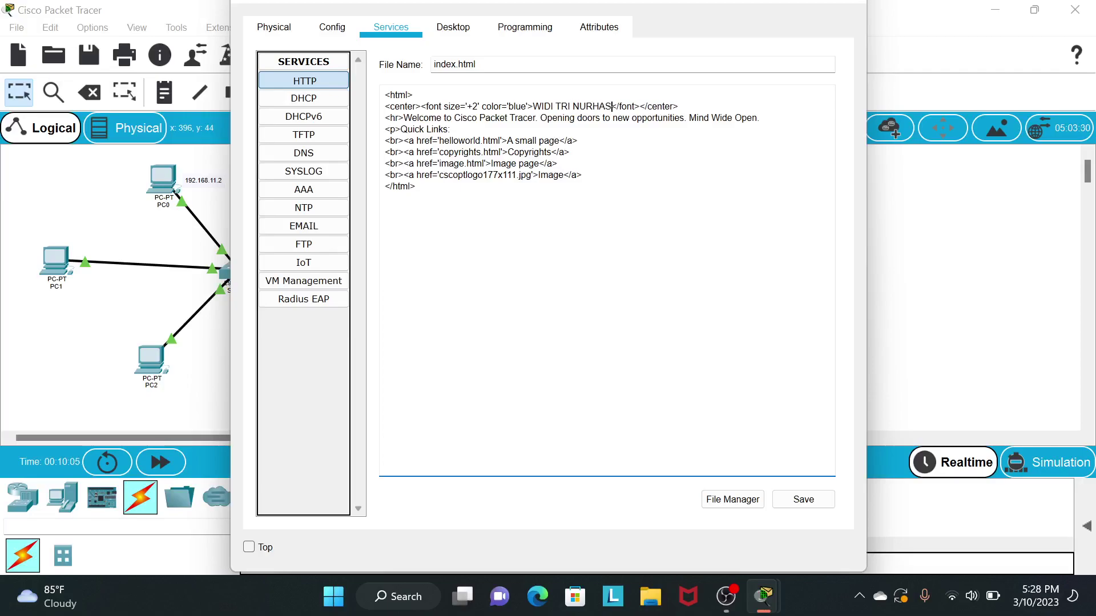
text(NAH)
click(803, 499)
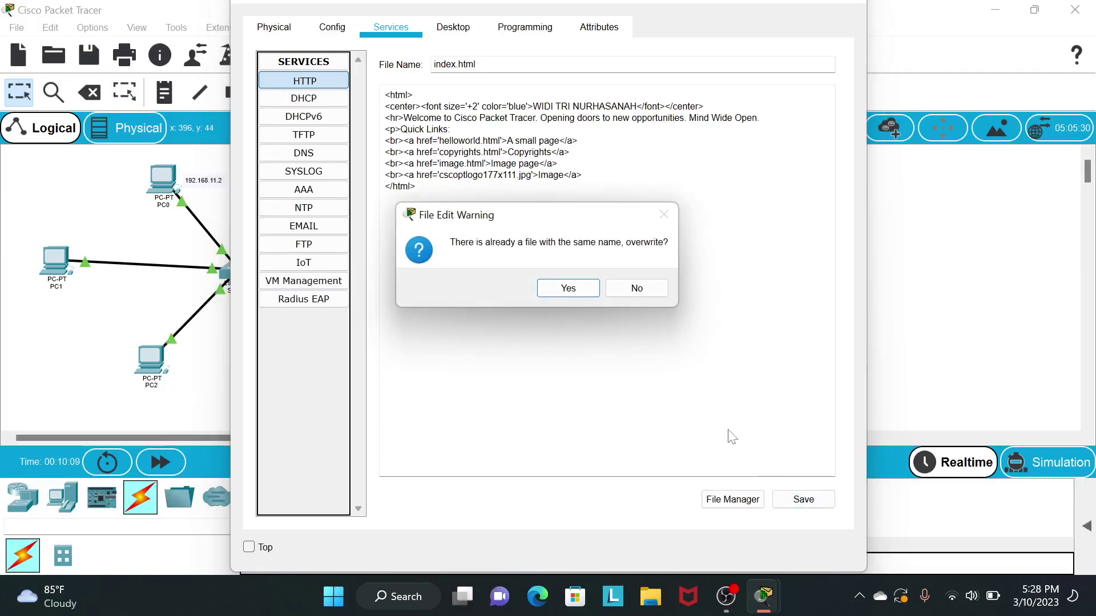
click(569, 290)
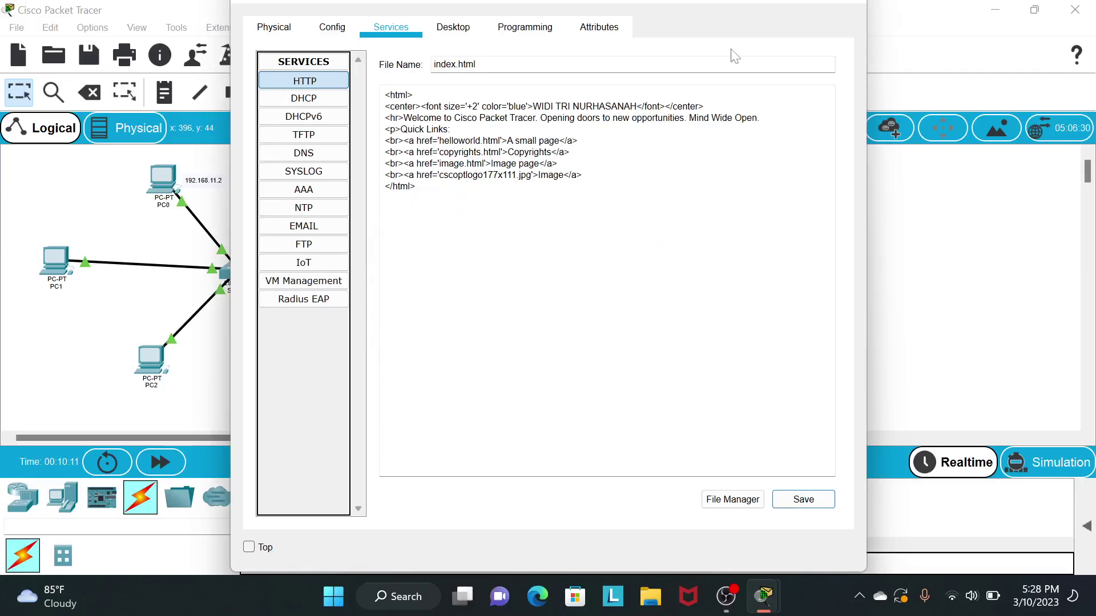
click(838, 8)
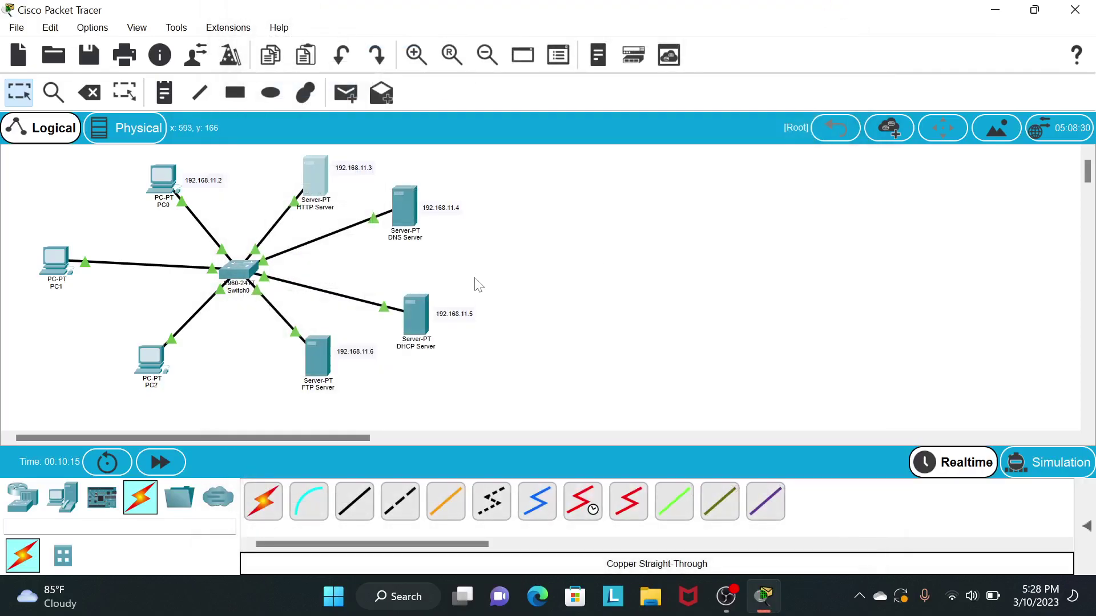
- Turn on the DNS Server's DNS service
click(404, 221)
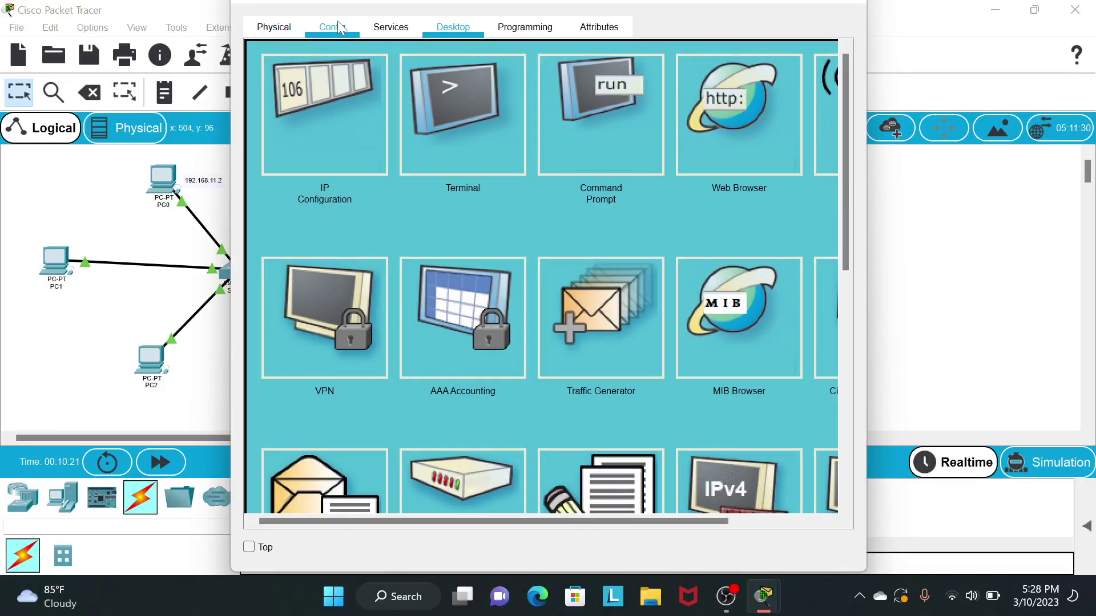
click(378, 28)
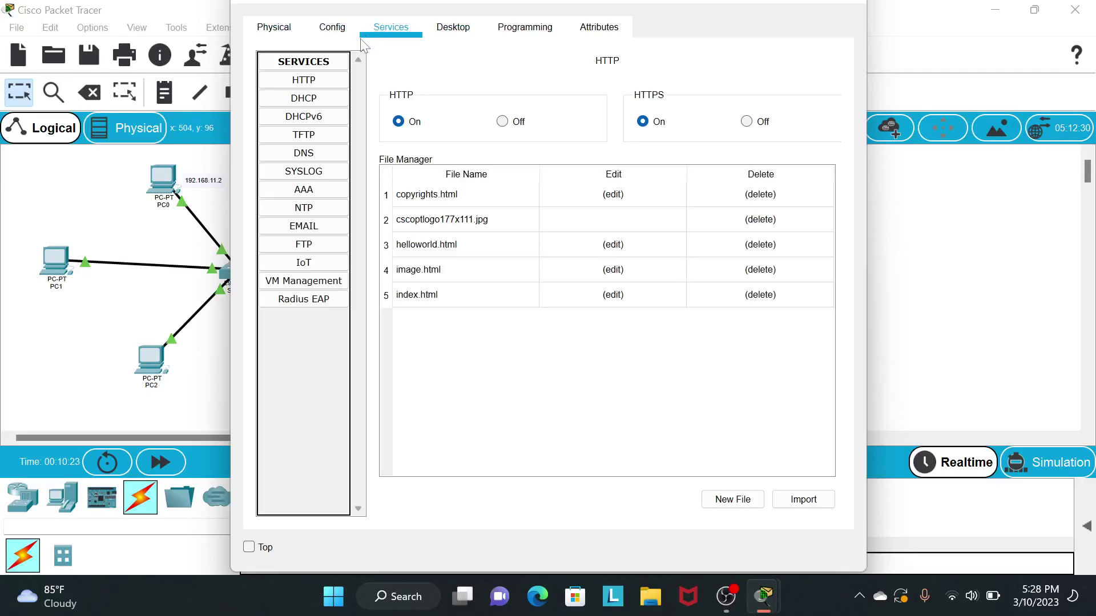
click(315, 153)
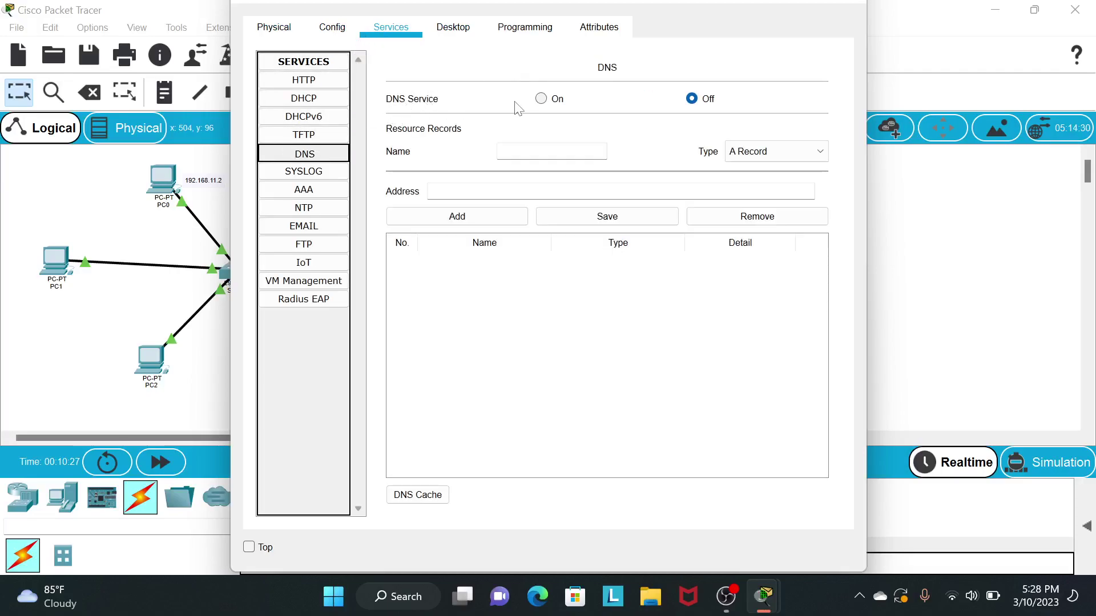
click(545, 102)
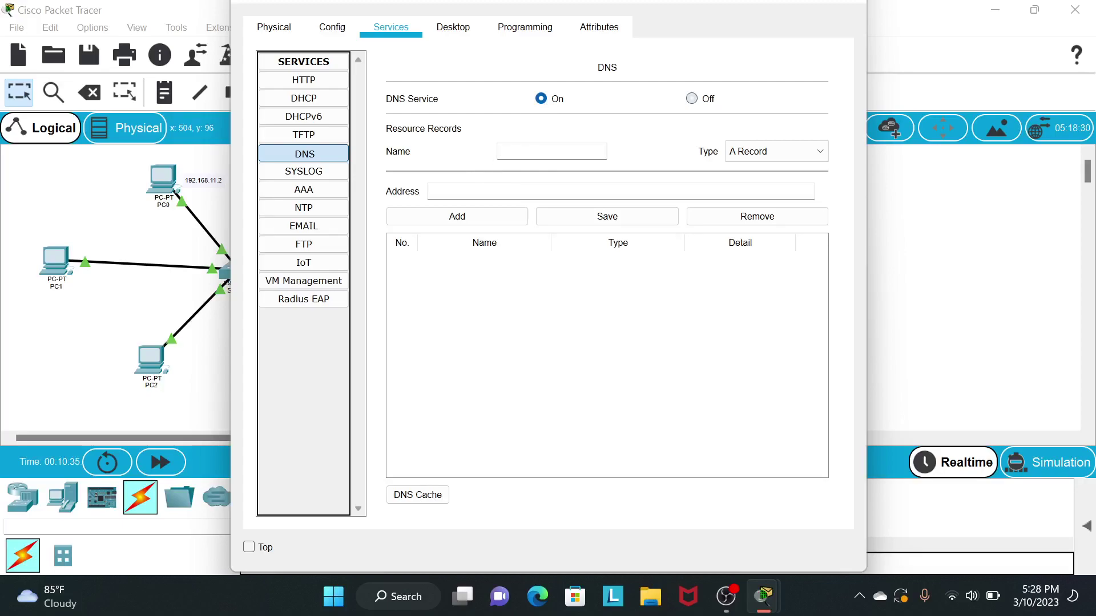
- Add an A record mapping widi.com to 192.168.11.3
click(501, 151)
text(widi.com)
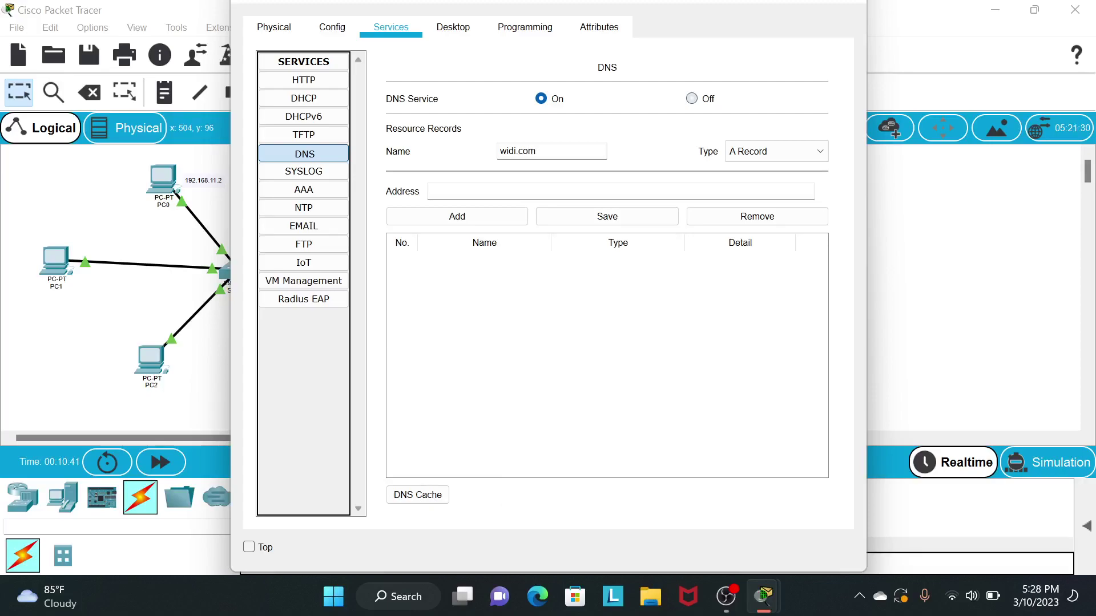
click(545, 192)
text(192.168.11.3)
click(504, 219)
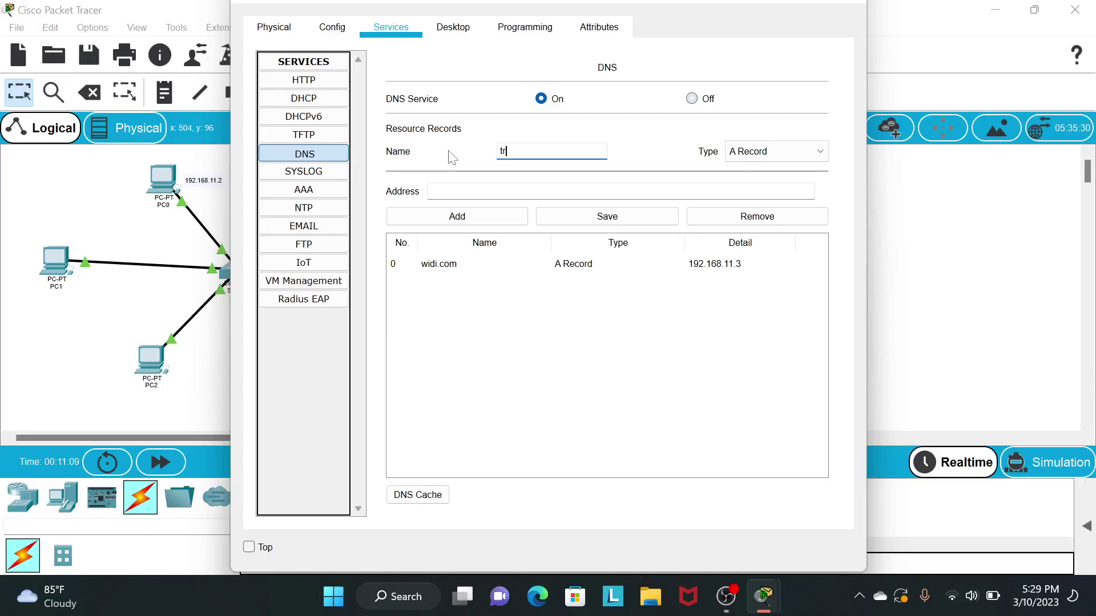
- Add a CNAME record tri.com pointing to widi.com
text(com)
click(817, 154)
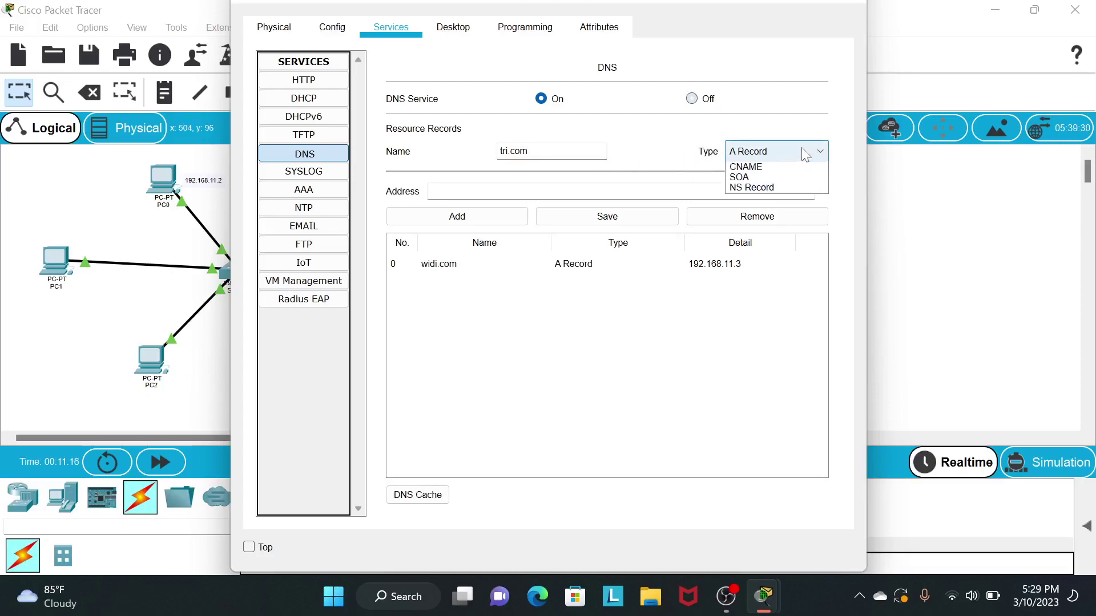
click(804, 176)
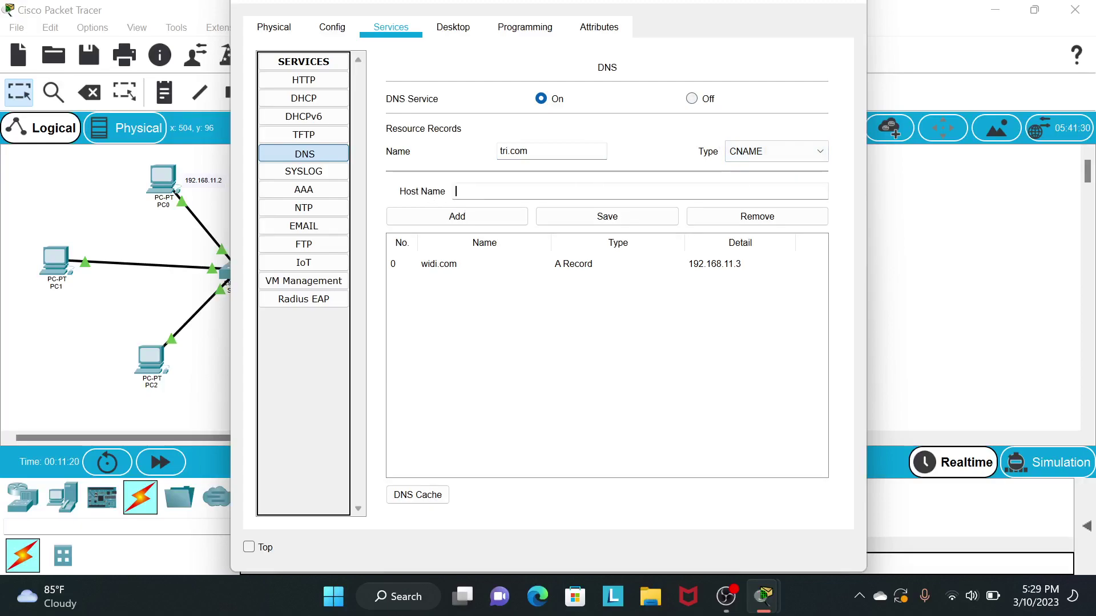
text(widi.com)
click(494, 219)
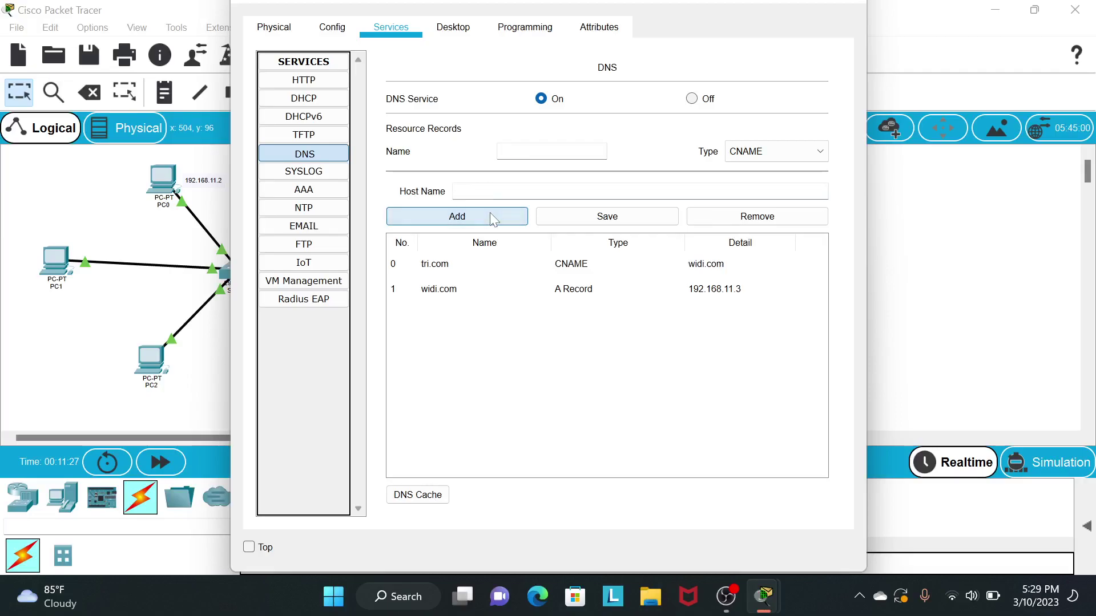
- Add an A record mapping nur.com to 192.168.11.6
click(785, 157)
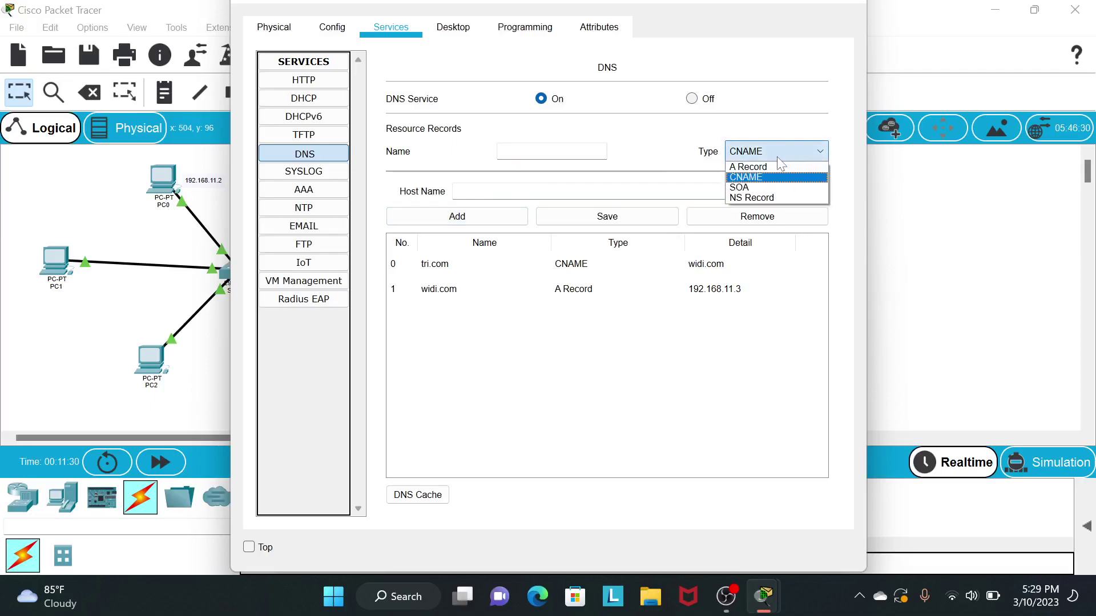
click(778, 167)
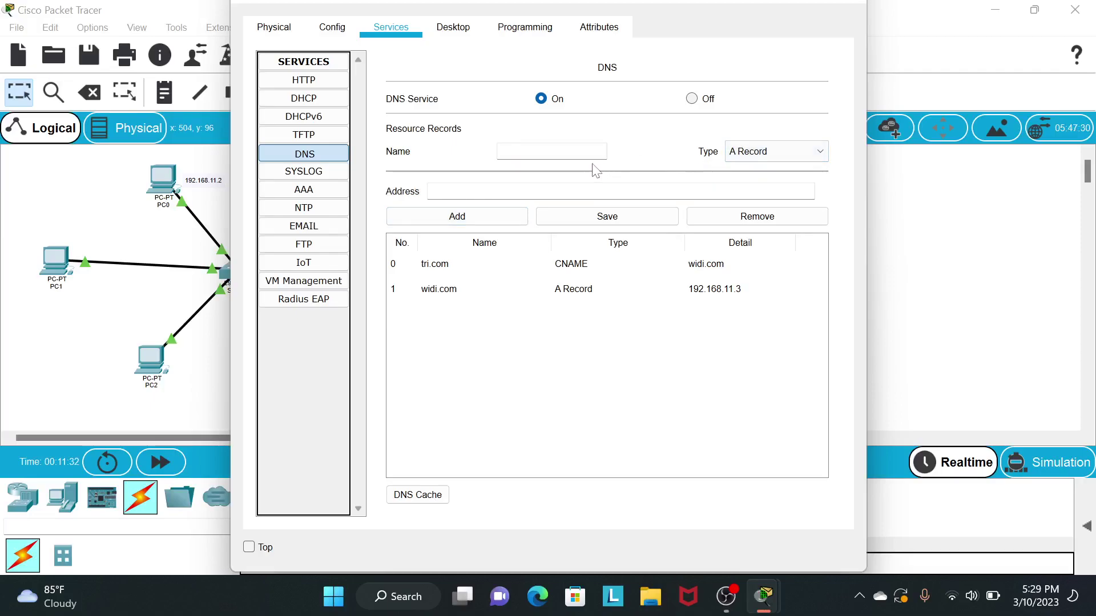
click(502, 151)
text(nur.com)
click(502, 191)
text(192.168.11.6)
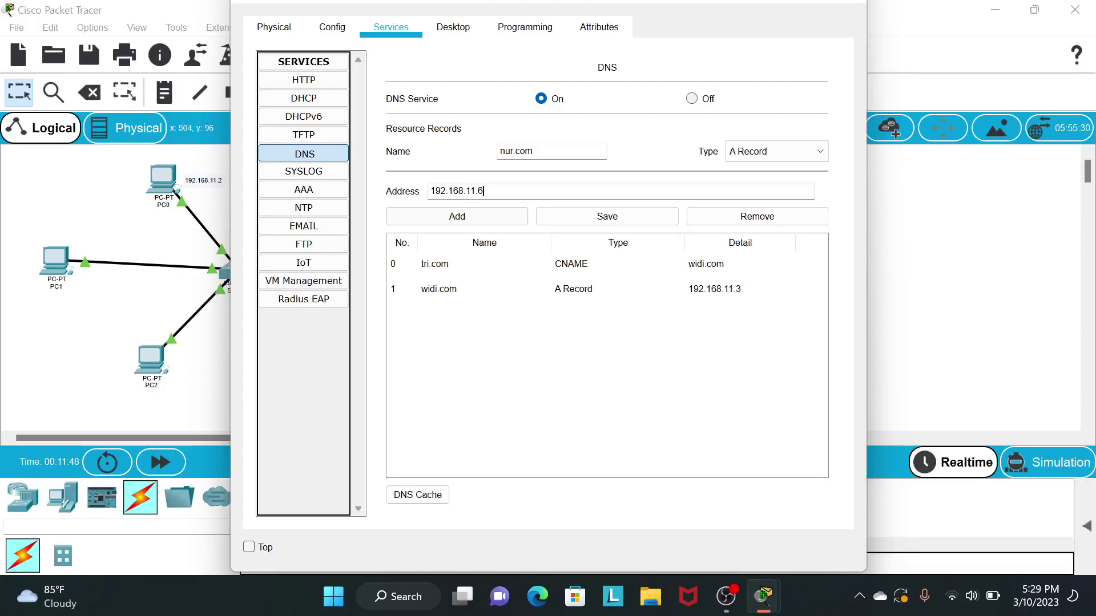
click(489, 222)
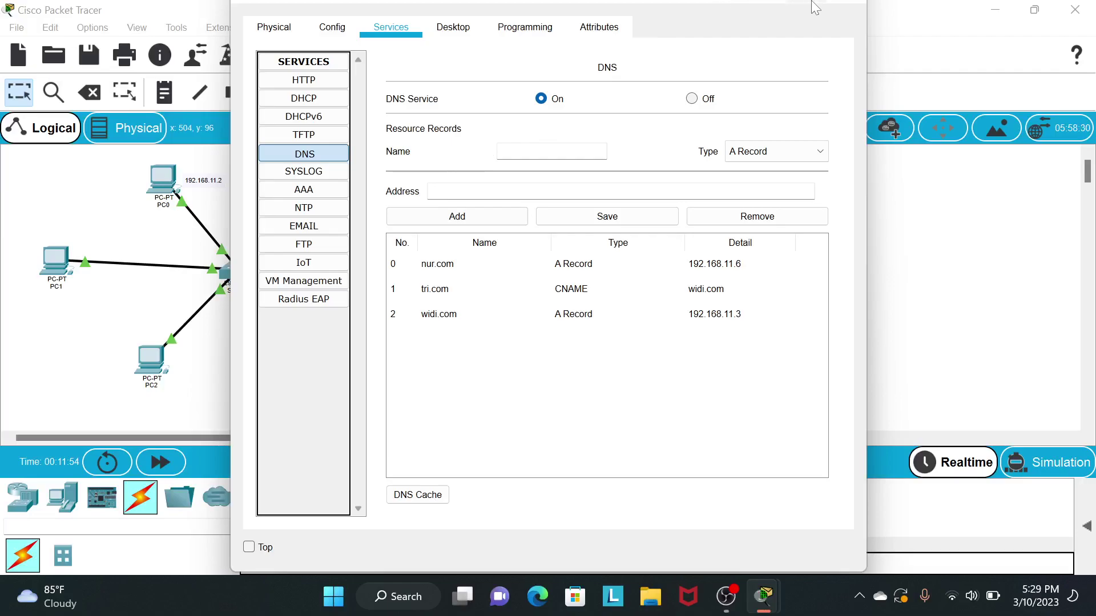
click(840, 8)
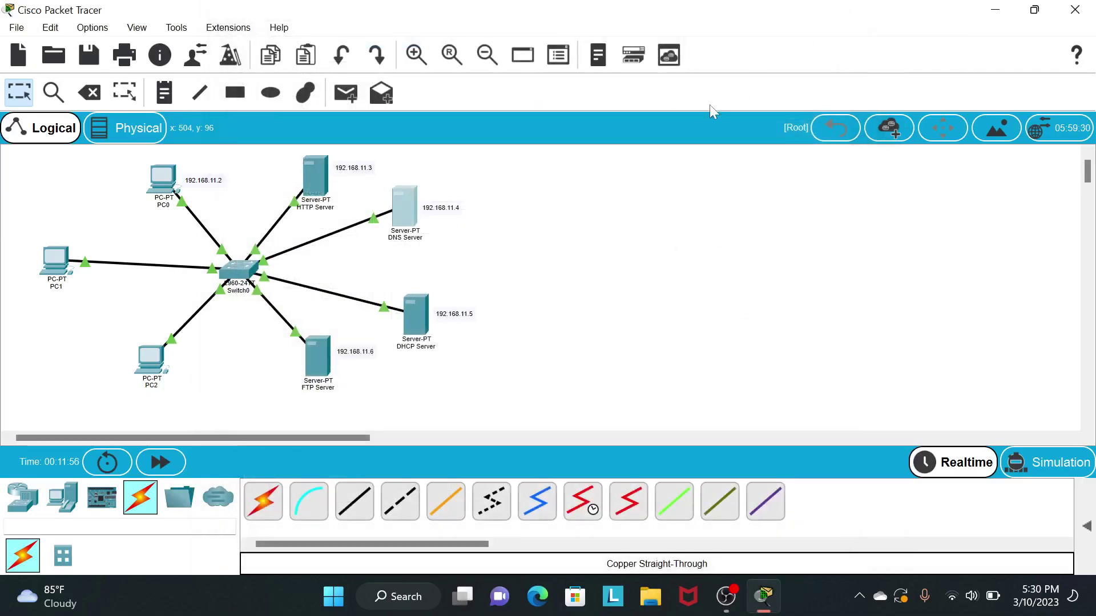
- Review the DHCP Server's DHCP settings and close its window
click(426, 310)
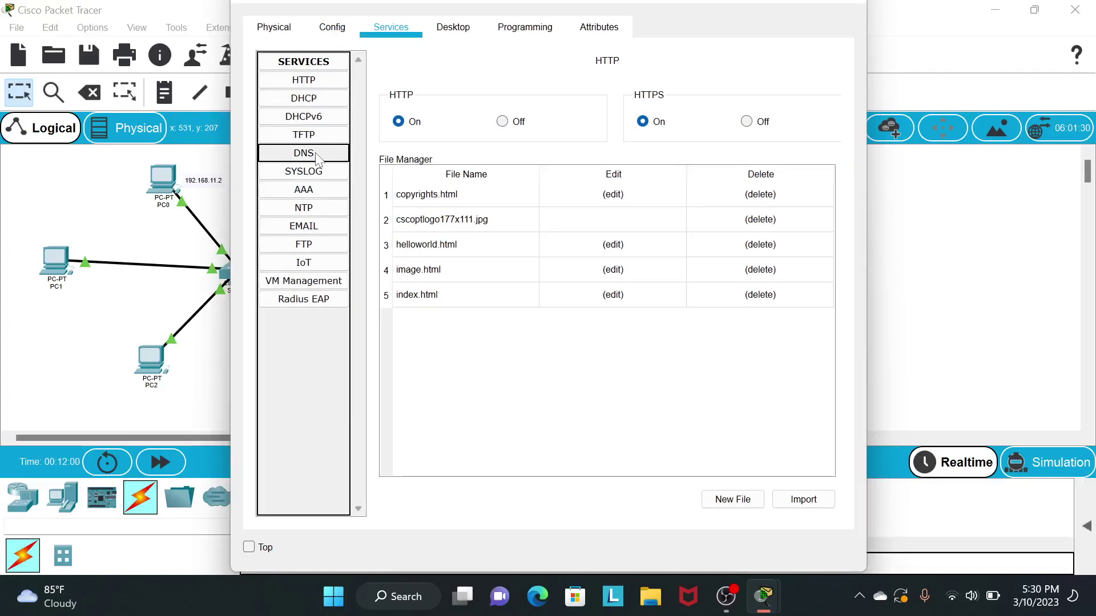
click(320, 102)
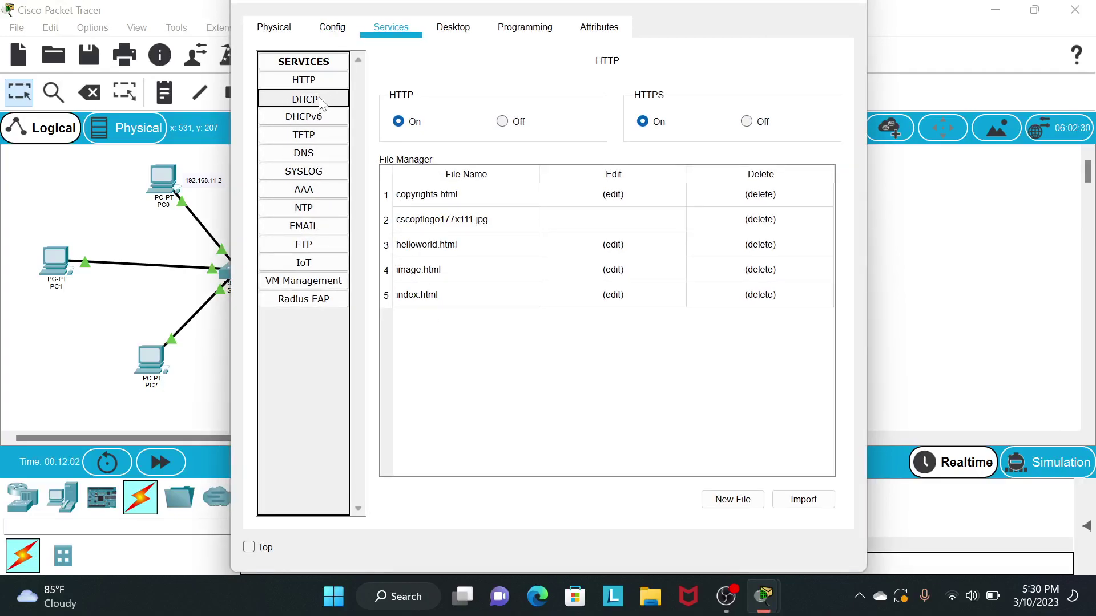
click(850, 3)
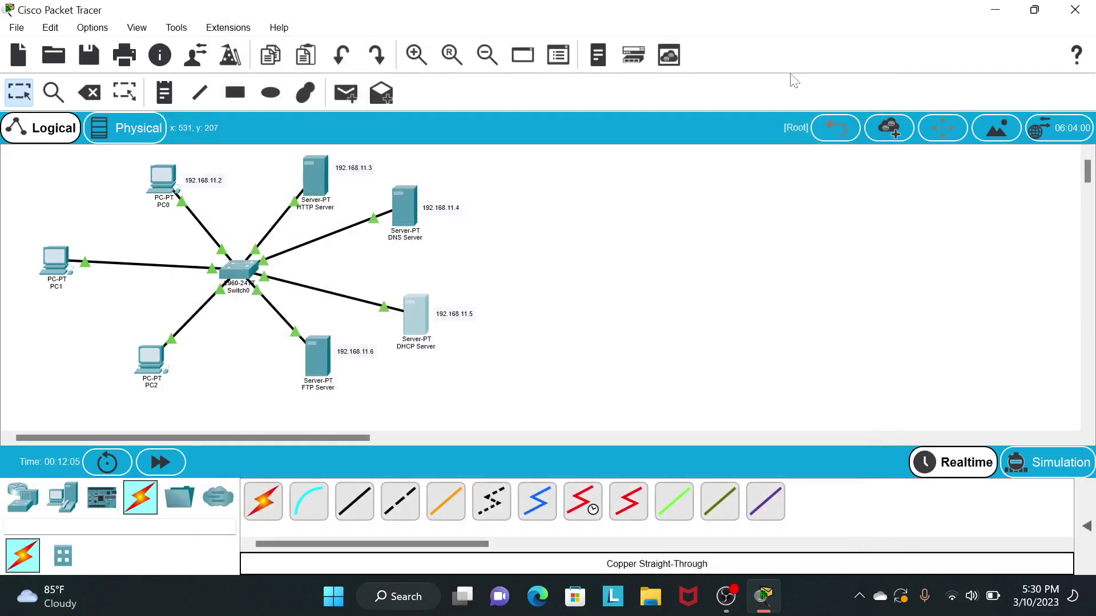
- Enter a username and password for a new user in the FTP Server's FTP service
click(317, 359)
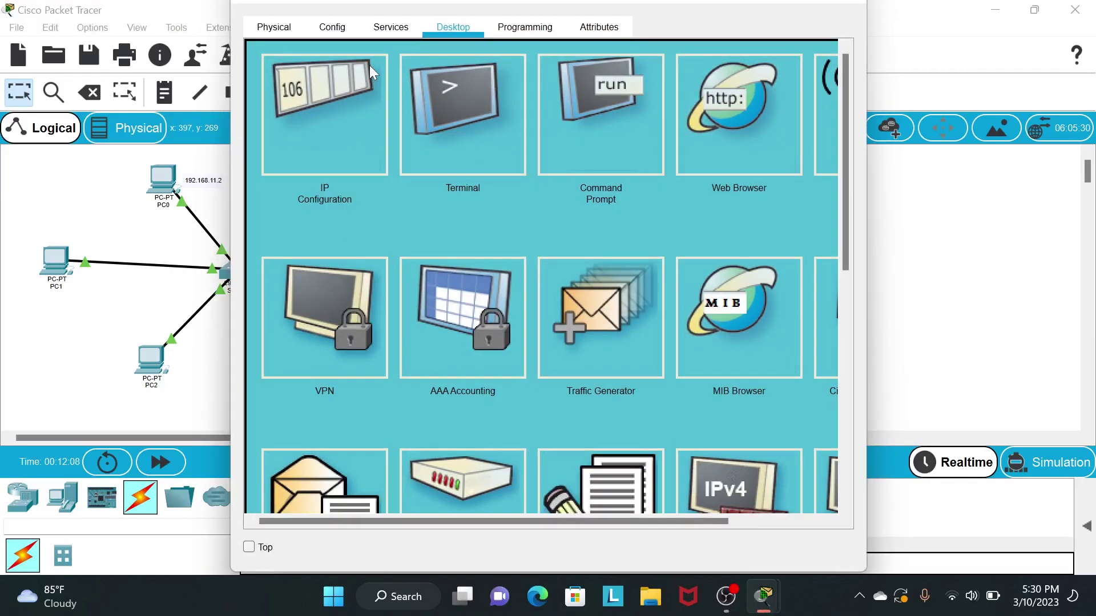
click(389, 29)
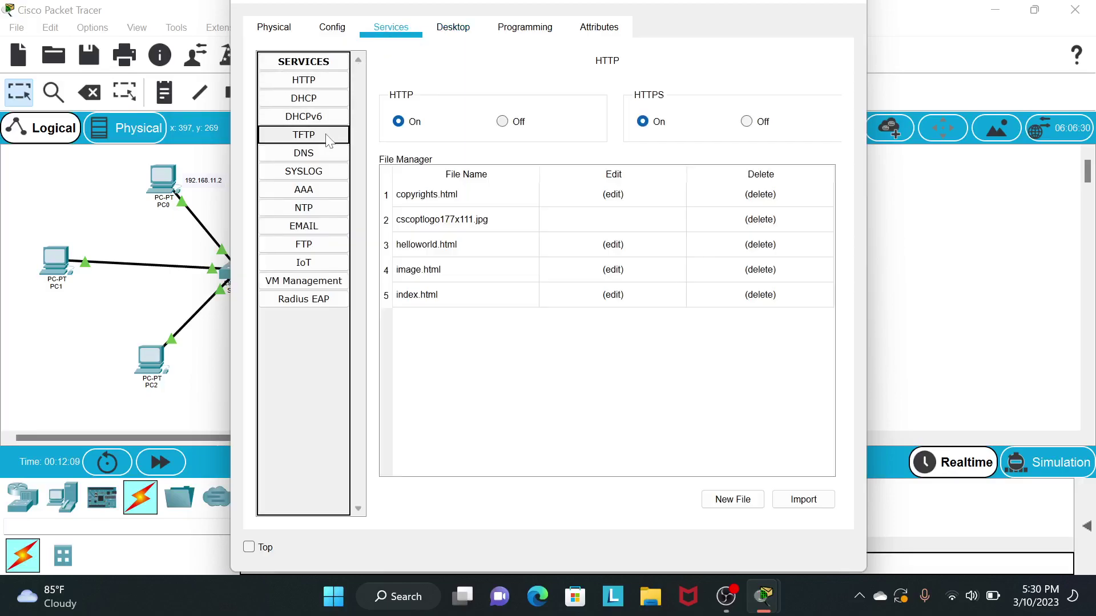
click(315, 246)
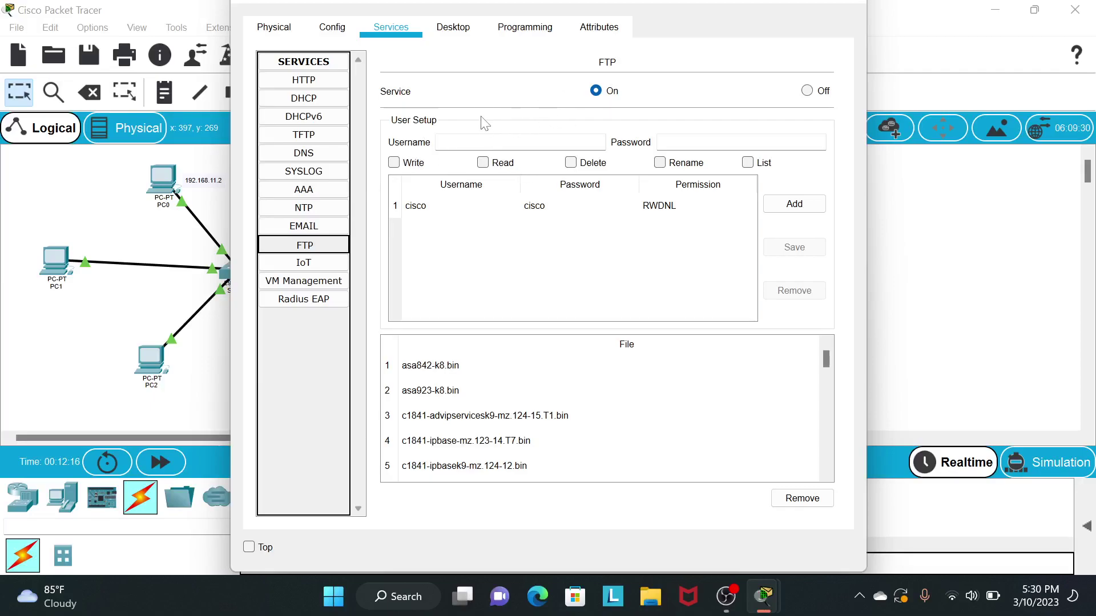
click(448, 142)
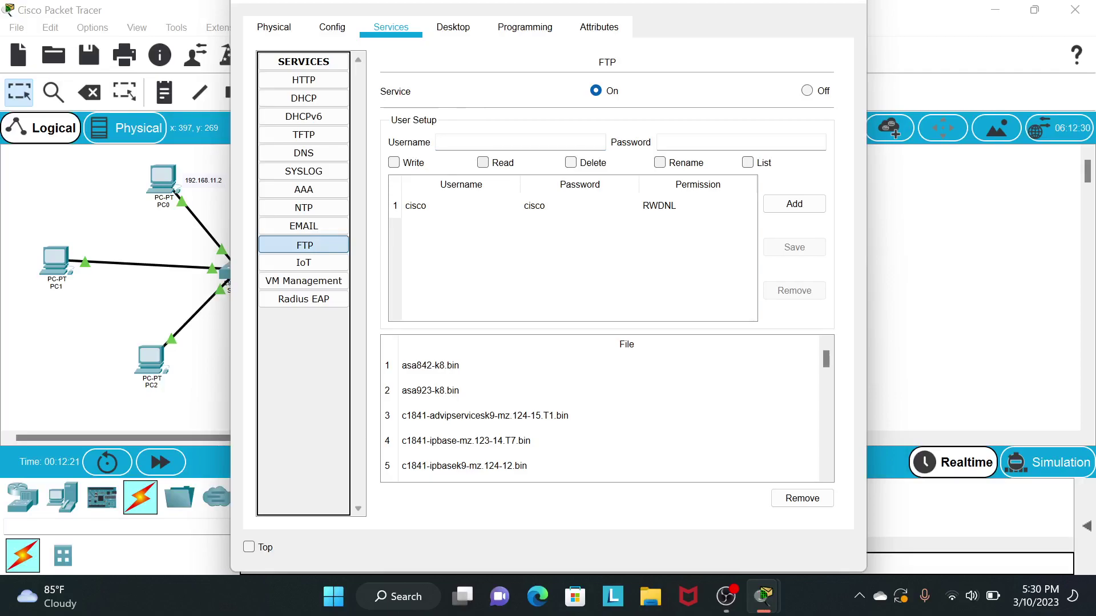
text(wis)
key(BackSpace)
text(di)
click(657, 142)
text(123)
- Grant the user write, delete, read and rename permissions and add the account
click(393, 163)
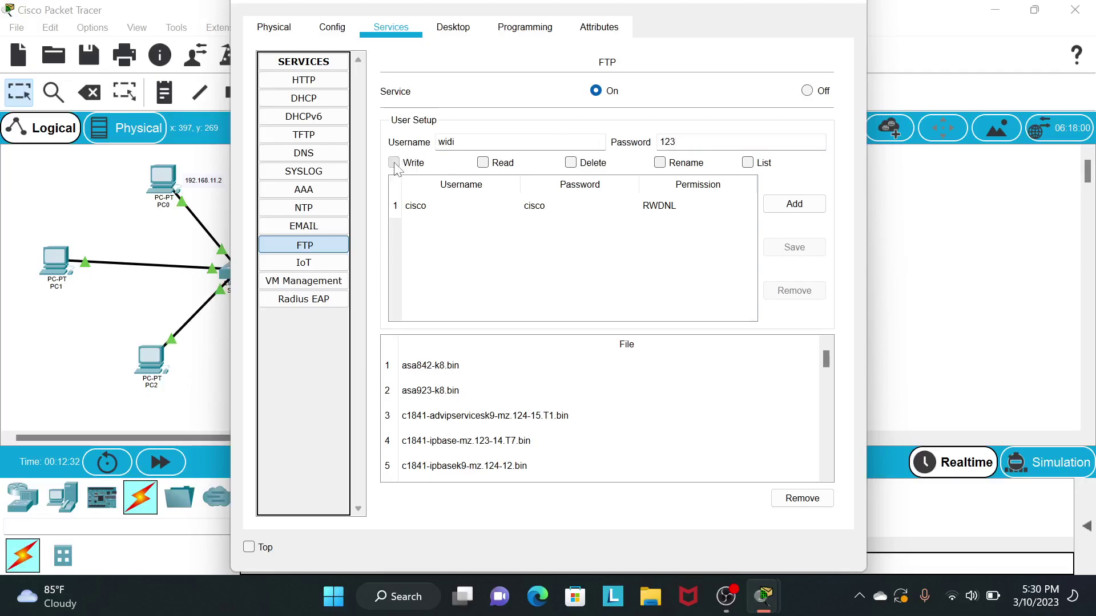
click(570, 162)
click(482, 163)
click(659, 162)
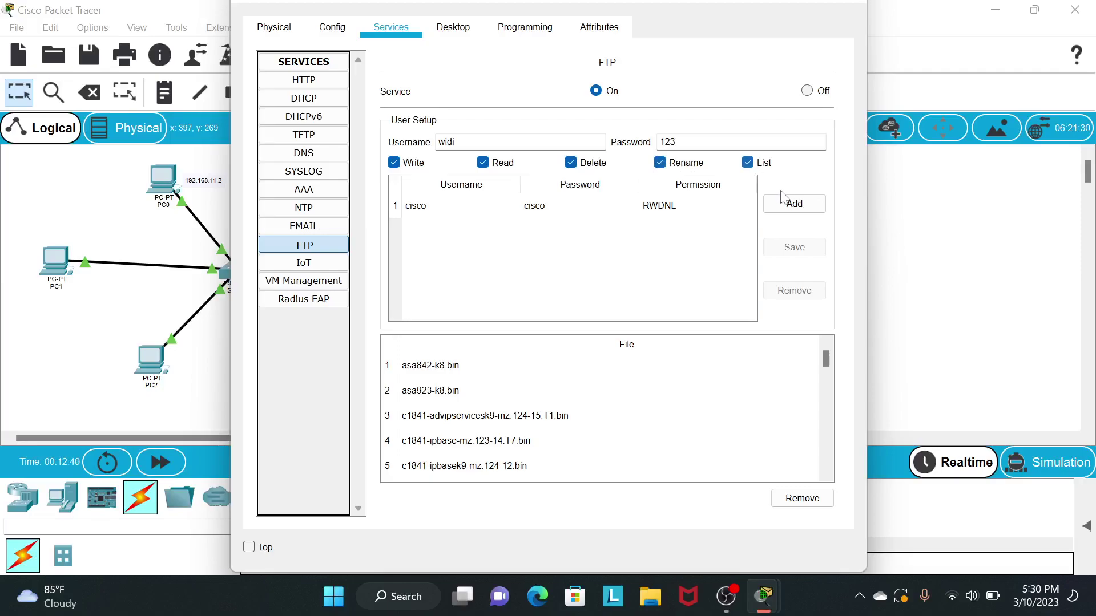
click(794, 205)
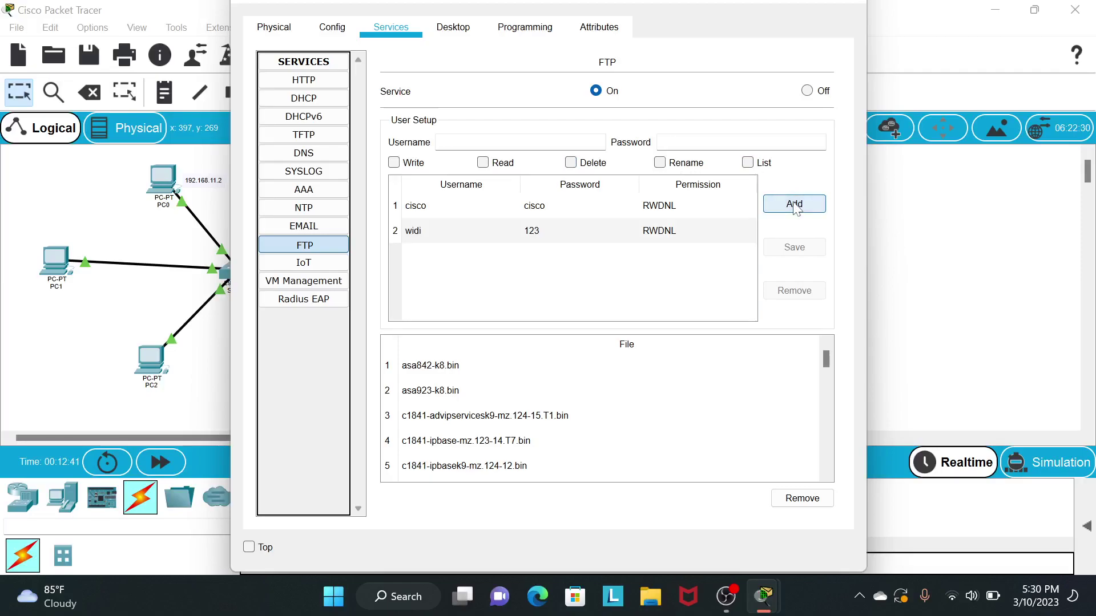
click(844, 7)
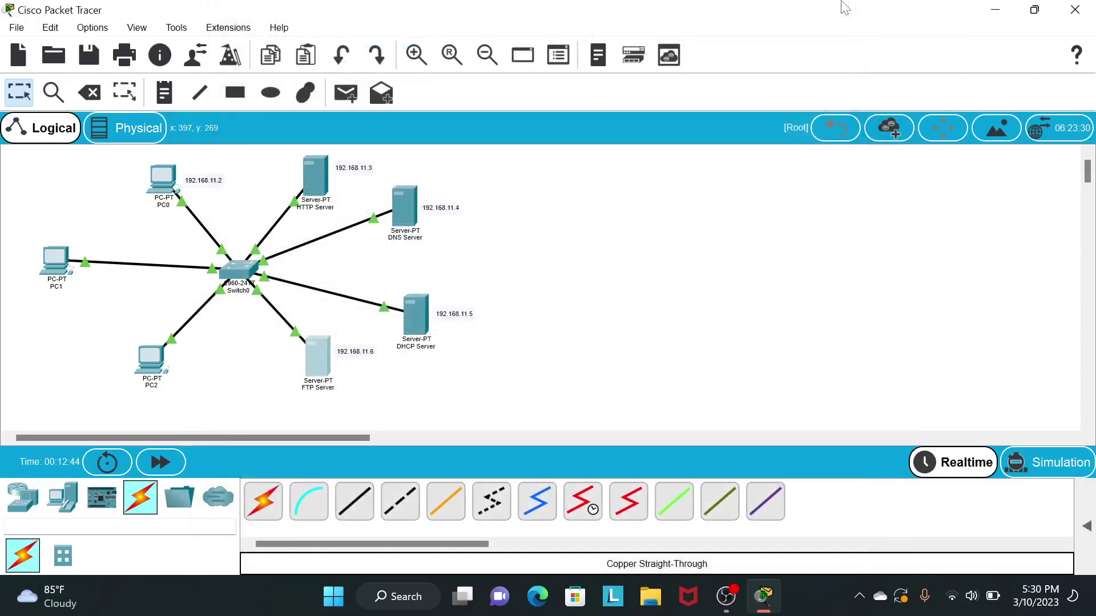
- From PC0's command prompt, ping 192.168.11.3, 192.168.11.4, 192.168.11.5 and 192.168.11.6
click(163, 188)
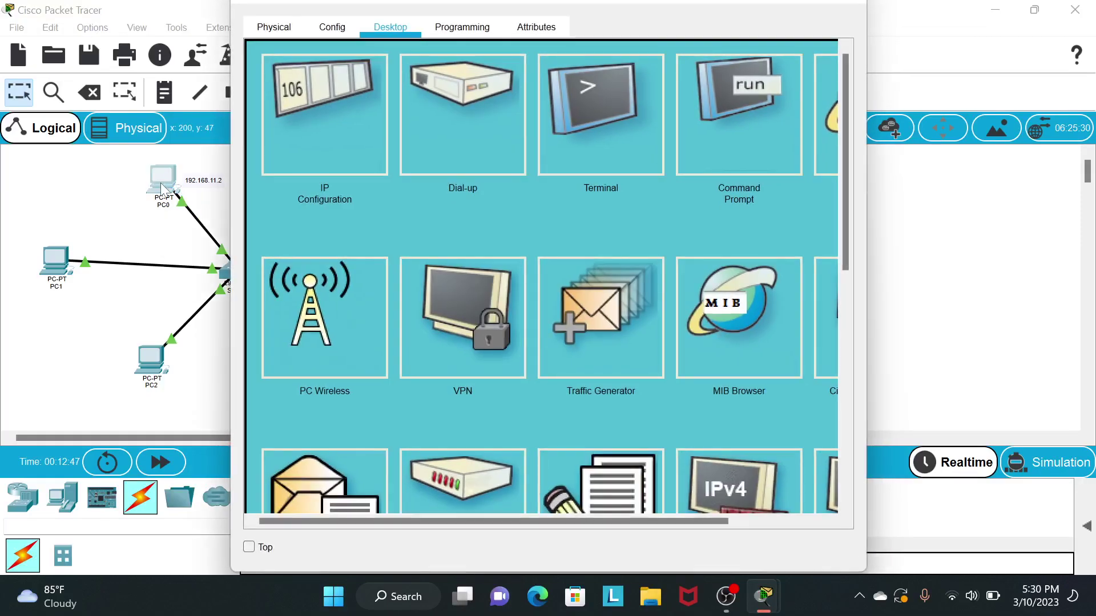
click(711, 114)
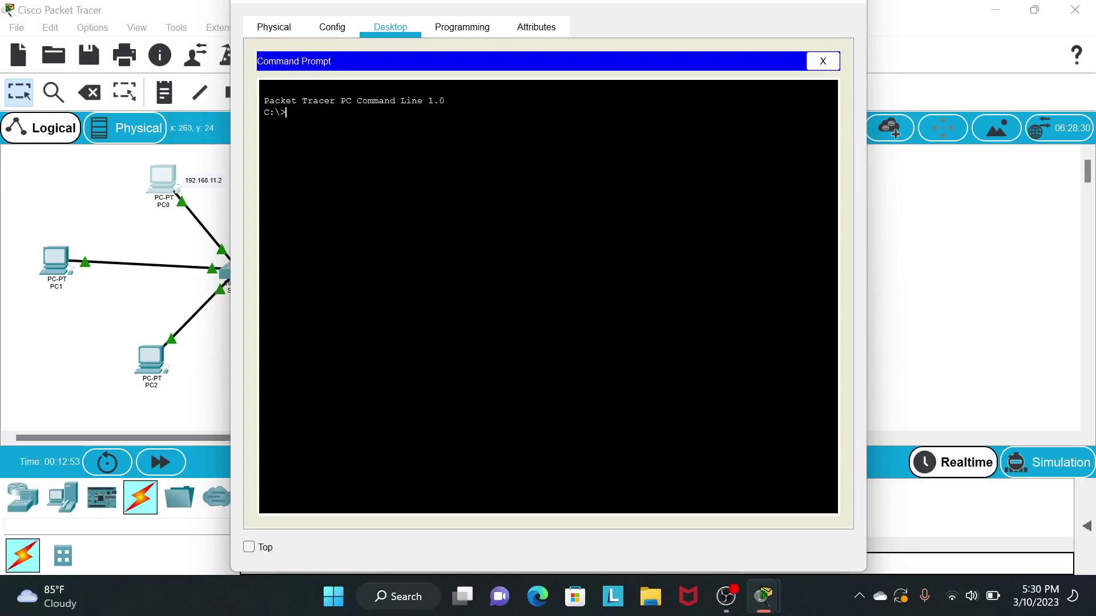
text(ping)
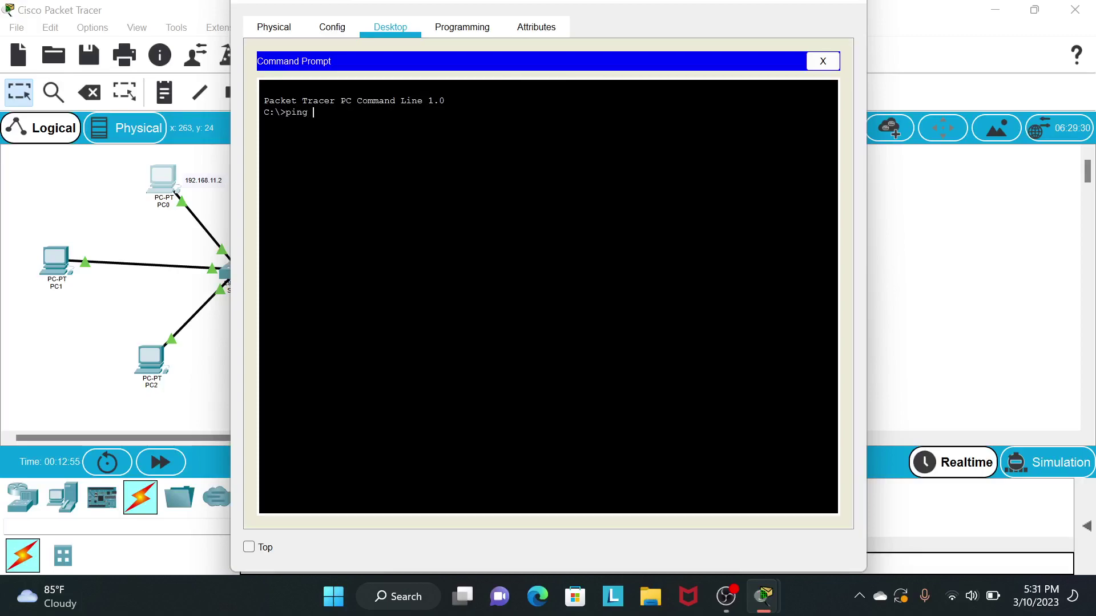
text( 192.168.11.3)
key(Return)
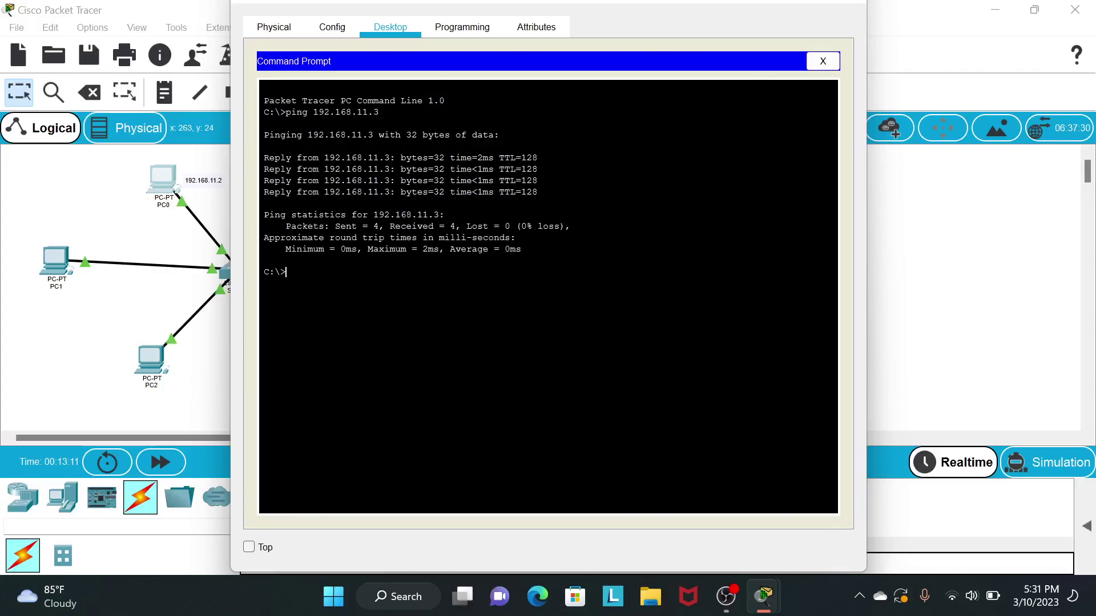
text(ing 192.168.11.4)
key(Return)
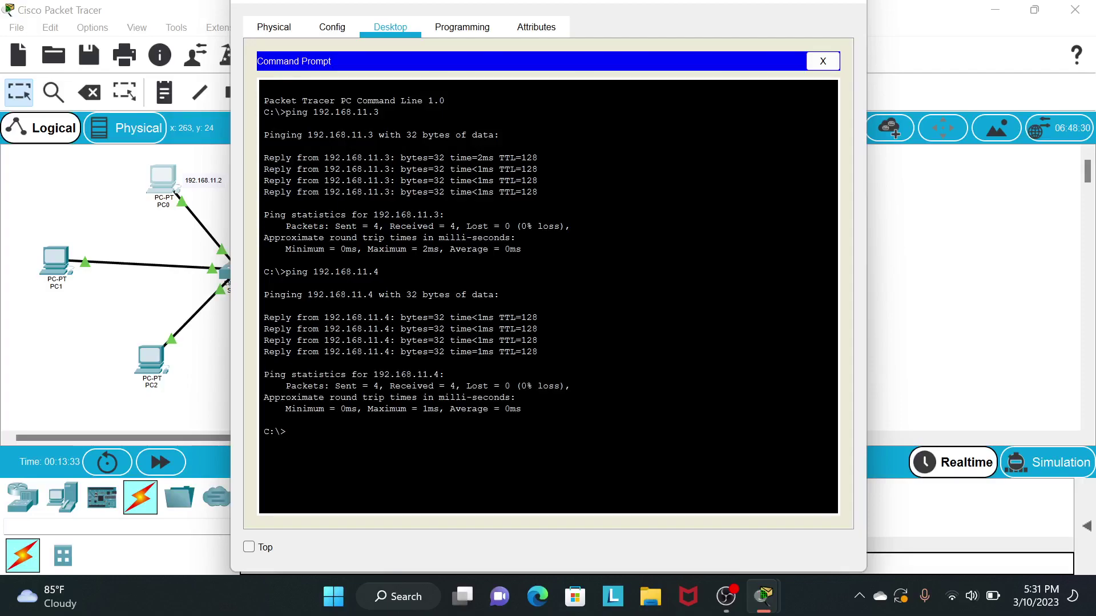
text(ping 192.168.11.5)
key(Return)
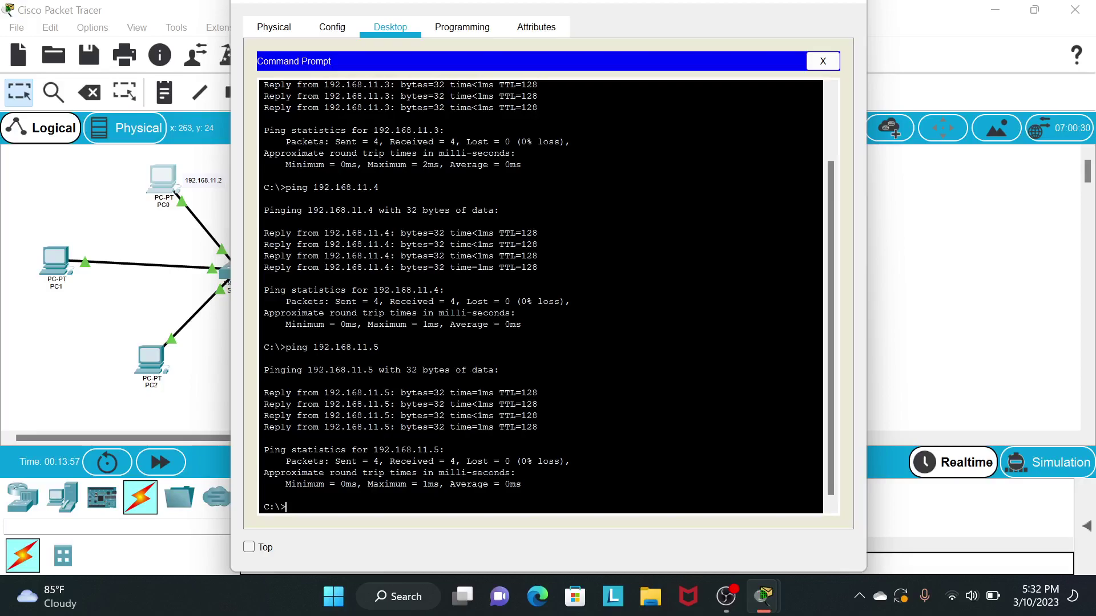
text(ping 192.168.11.6)
key(Return)
- Run nslookup for widi.com, tri.com and nur.com on PC0, then close its window
text(ns)
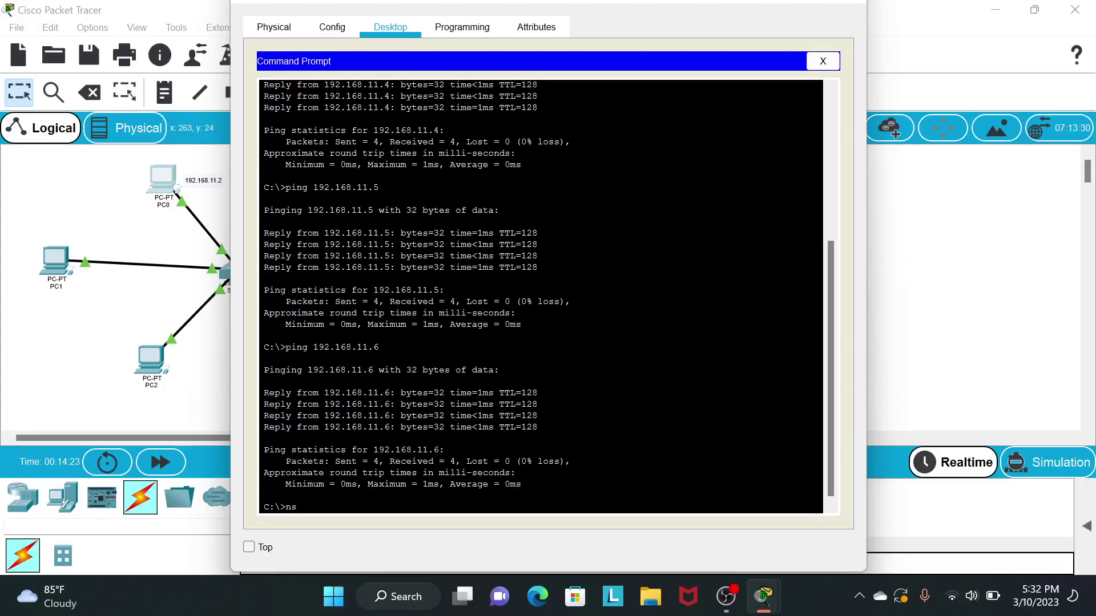
text(lookup widi.com)
key(Return)
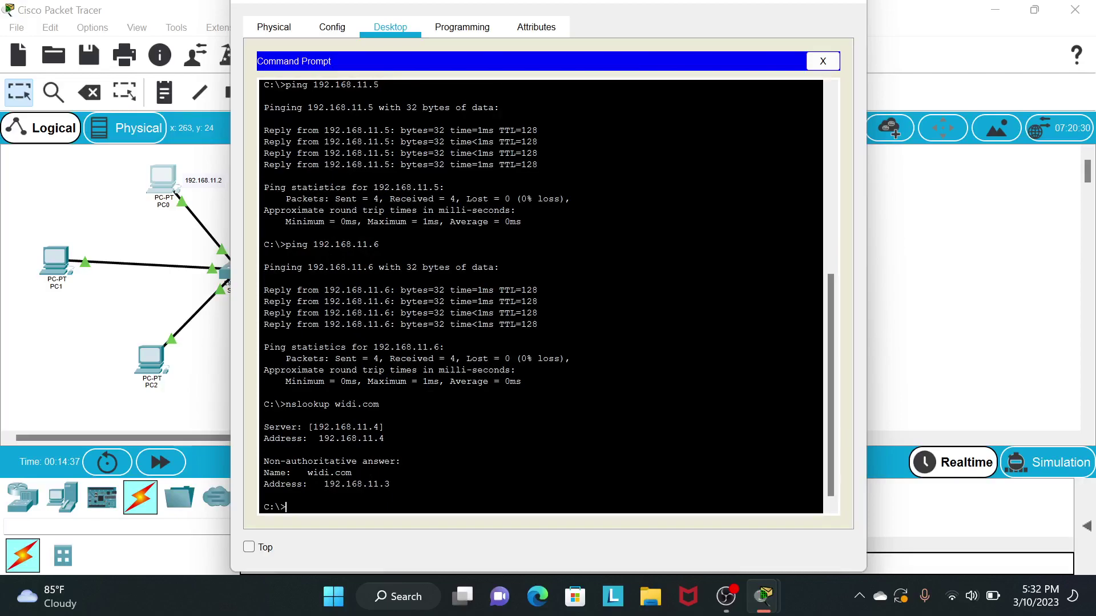
text(slookup tri.com)
key(Return)
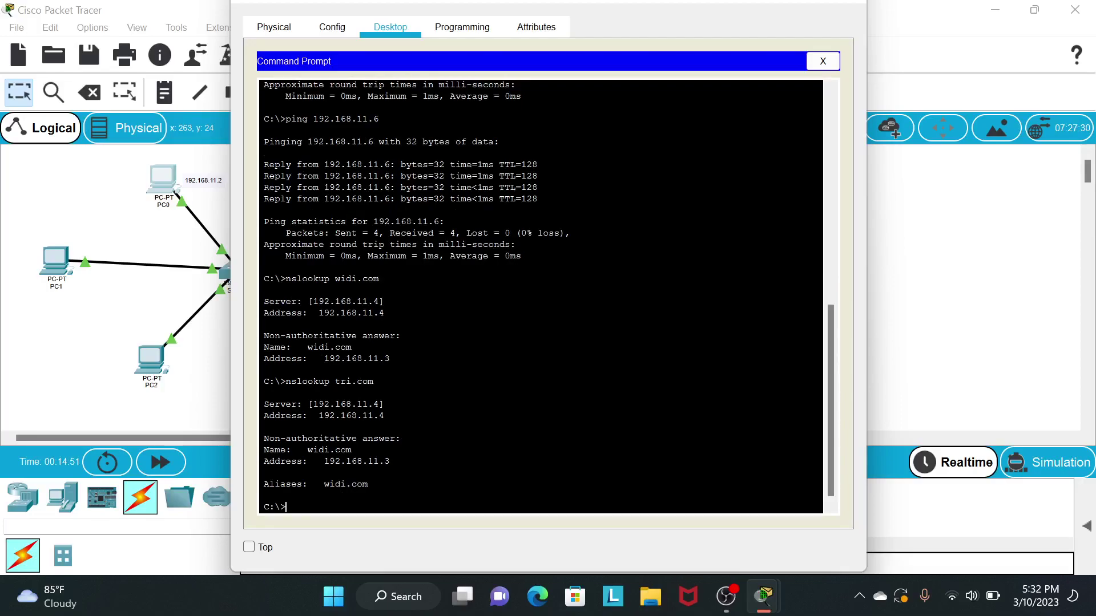
text(nslookup nur.com)
key(Return)
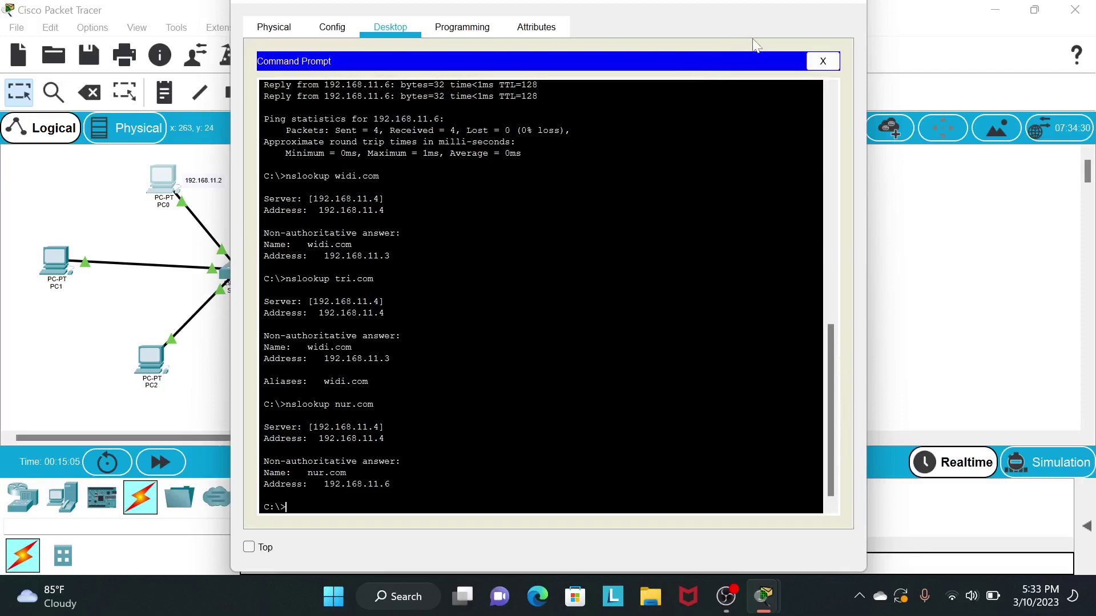
click(850, 5)
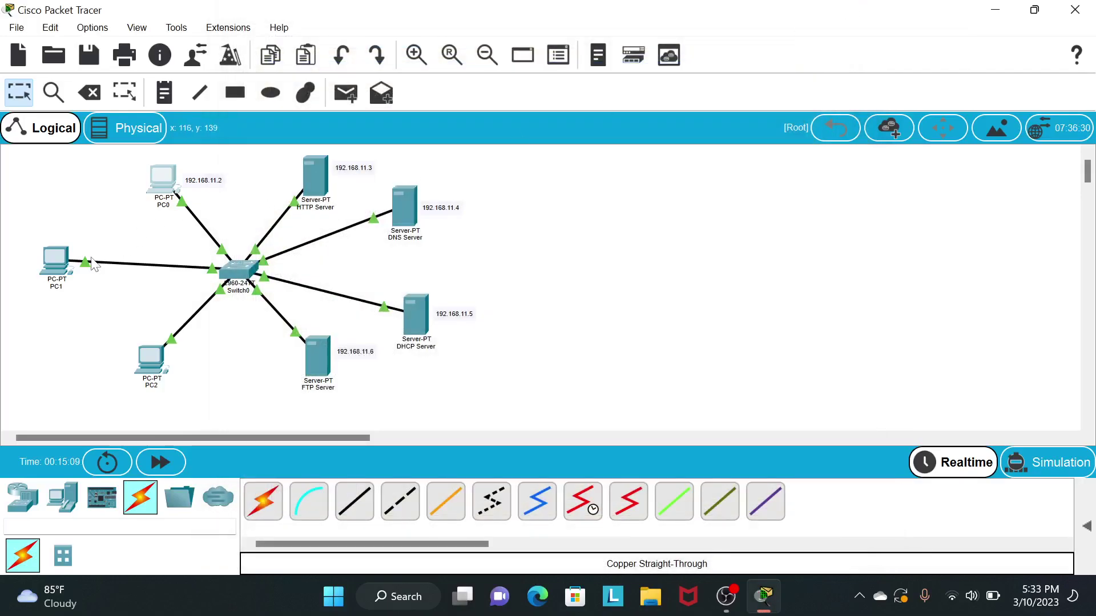
click(57, 262)
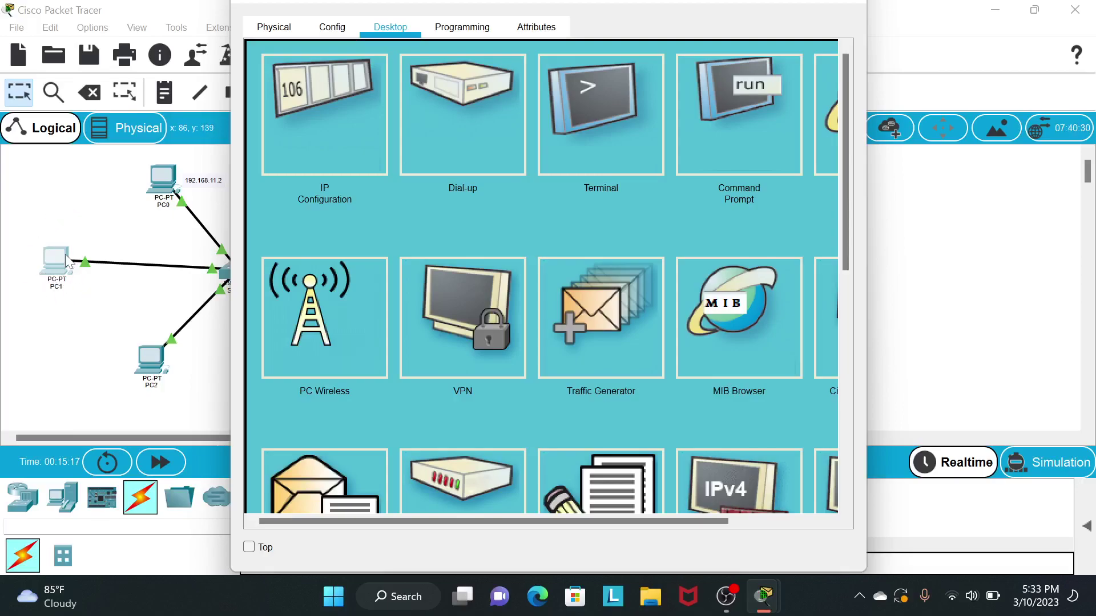
scroll(702, 112, right, 3)
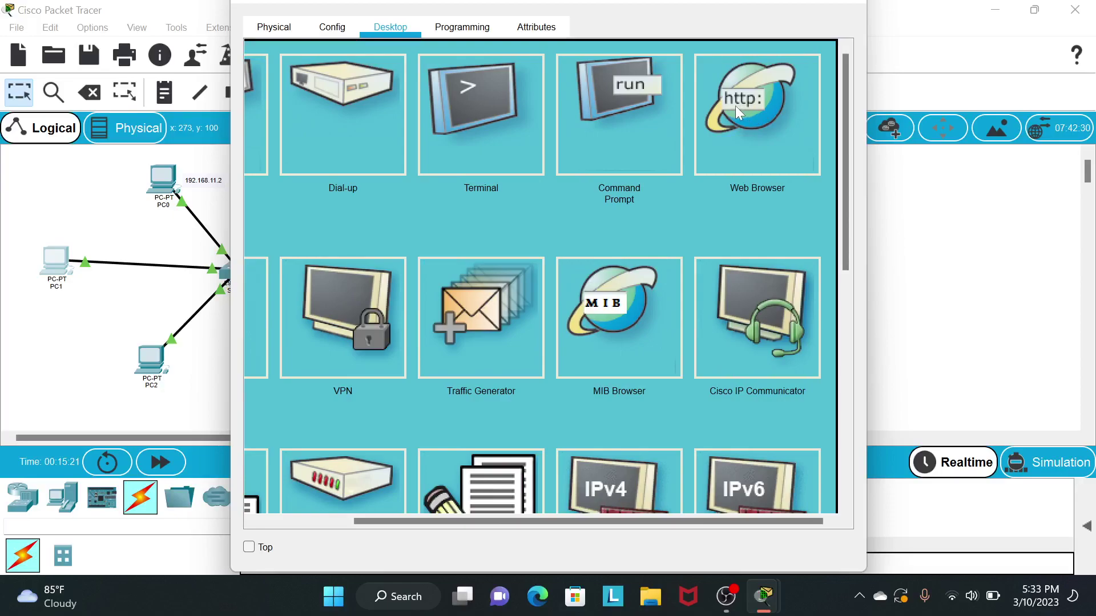
click(735, 105)
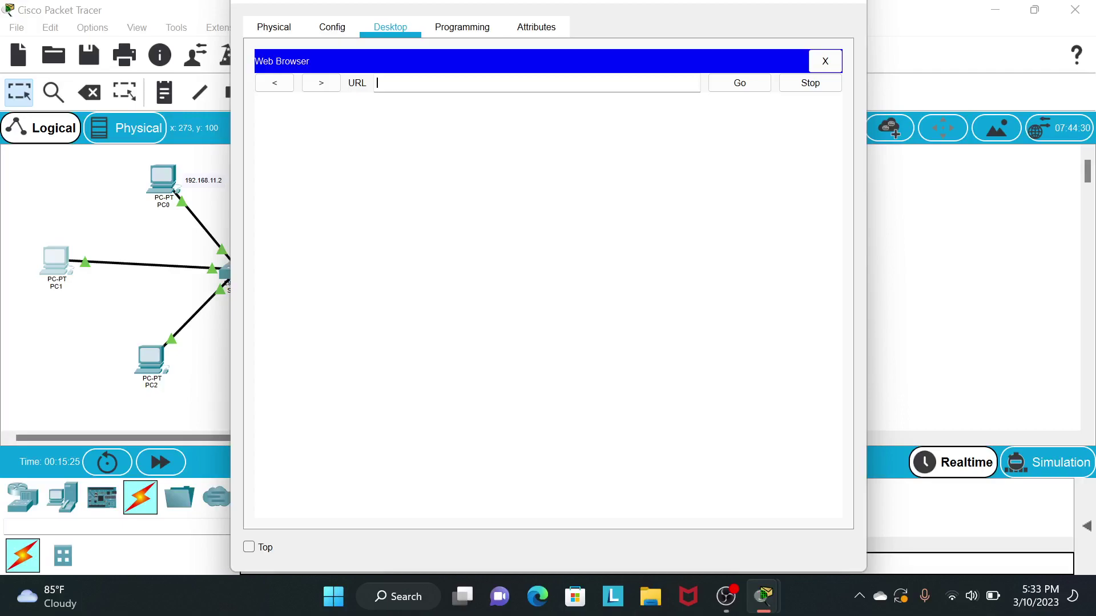
text(http://)
text(widi.com)
click(729, 87)
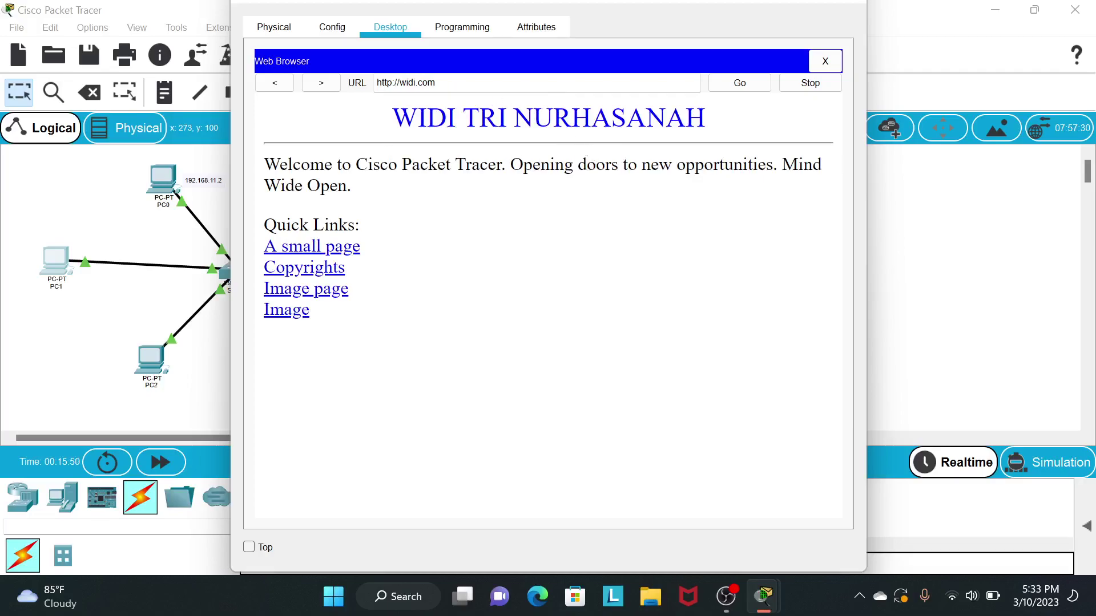
- Load the tri.com and nur.com pages in the same browser
key(BackSpace)
key(BackSpace)
key(BackSpace)
key(BackSpace)
key(BackSpace)
key(BackSpace)
key(BackSpace)
key(BackSpace)
text(tri.co)
text(m)
click(741, 83)
key(BackSpace)
key(BackSpace)
key(BackSpace)
key(BackSpace)
key(BackSpace)
key(BackSpace)
key(BackSpace)
text(nur.com)
click(731, 90)
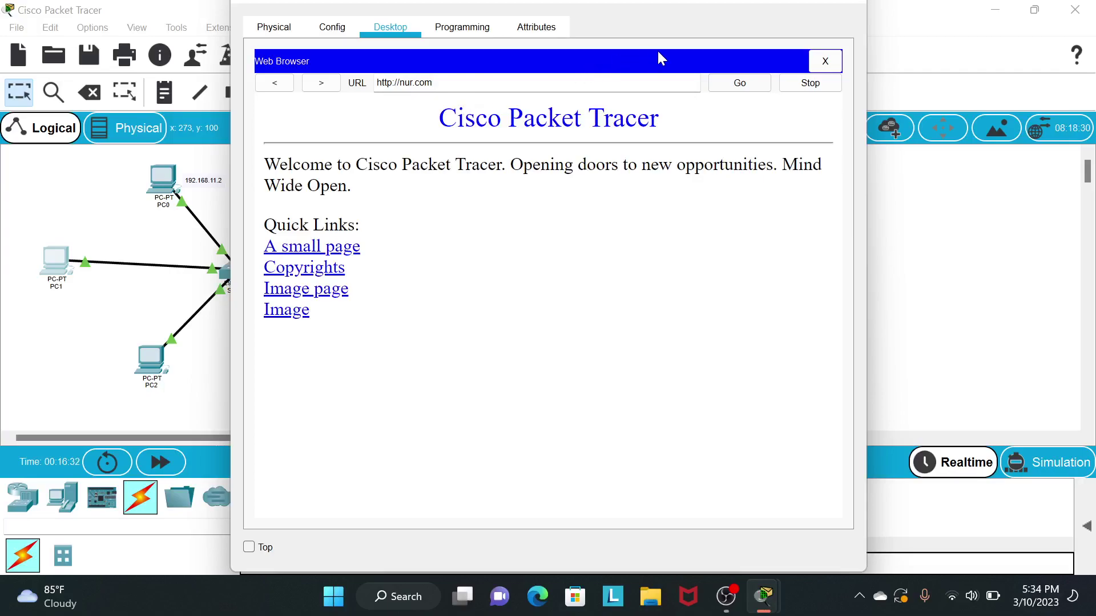
- Close the browser and write a one-line self-introduction greeting in PC1's Text Editor
click(825, 59)
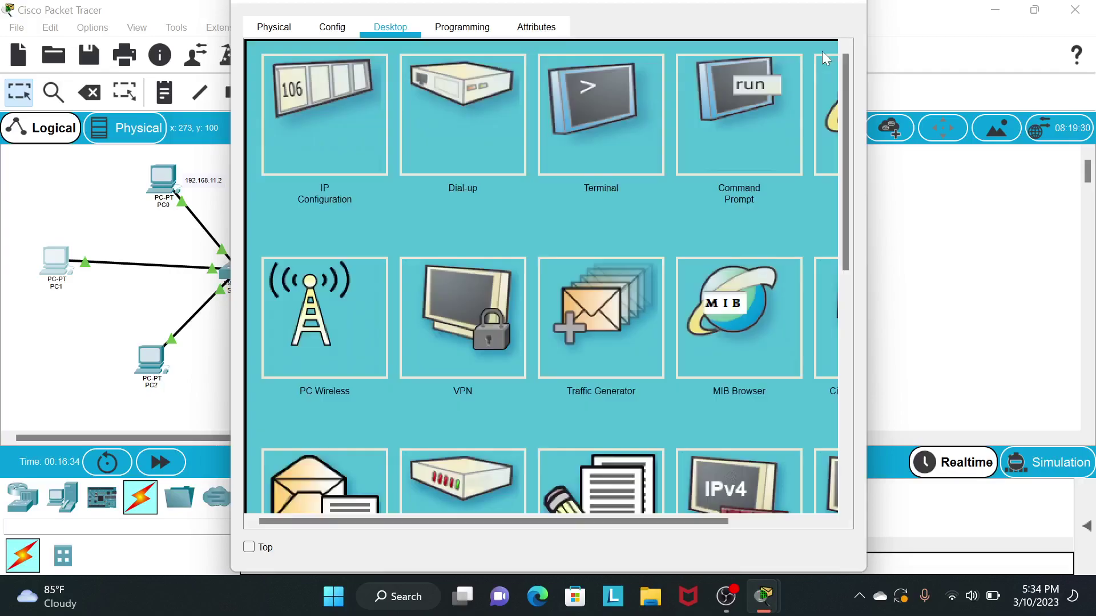
scroll(726, 215, down, 5)
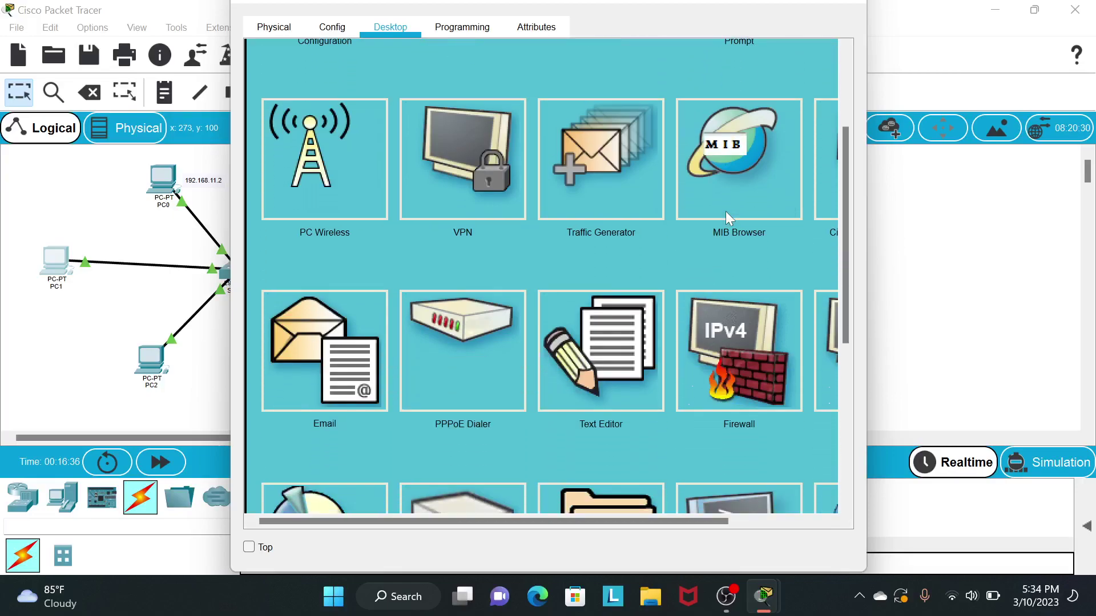
click(599, 338)
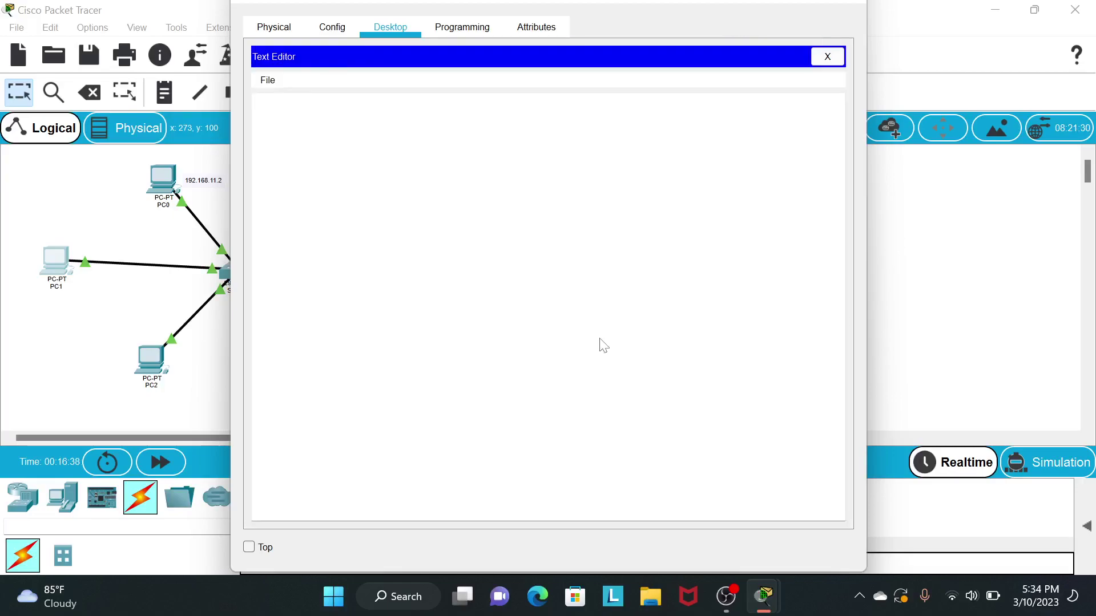
click(427, 99)
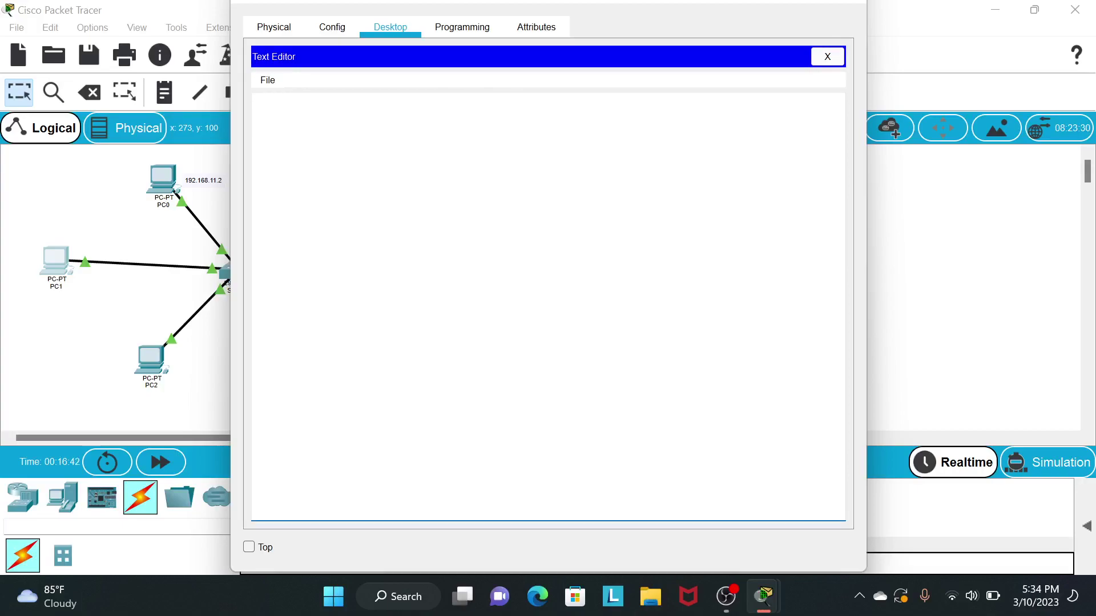
text(hallo perkenalkan nama saya widi)
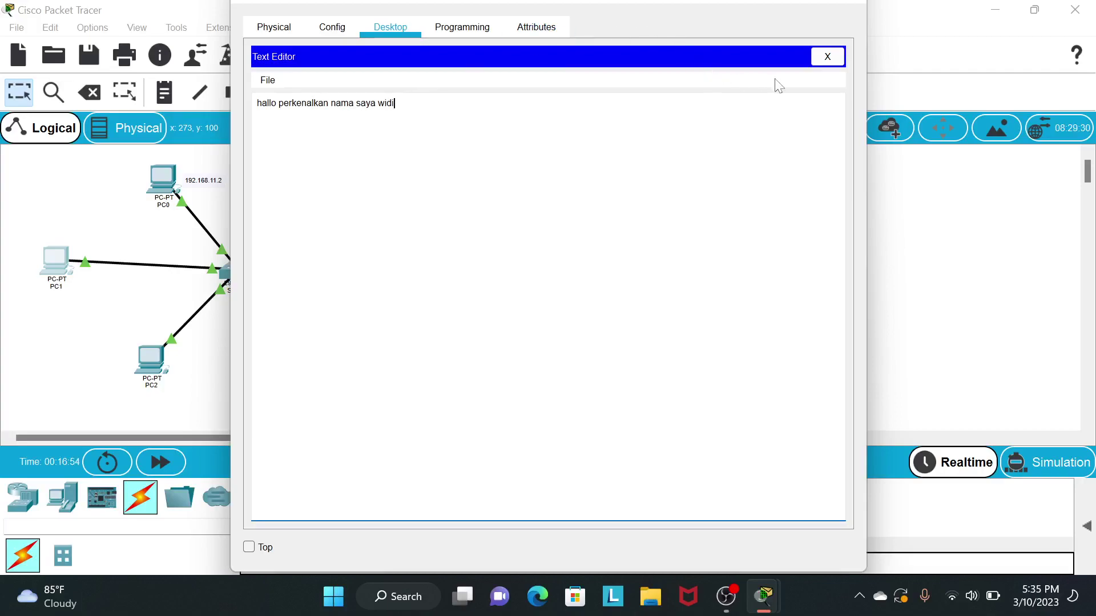
- Save the note as data.txt while closing the editor
click(828, 58)
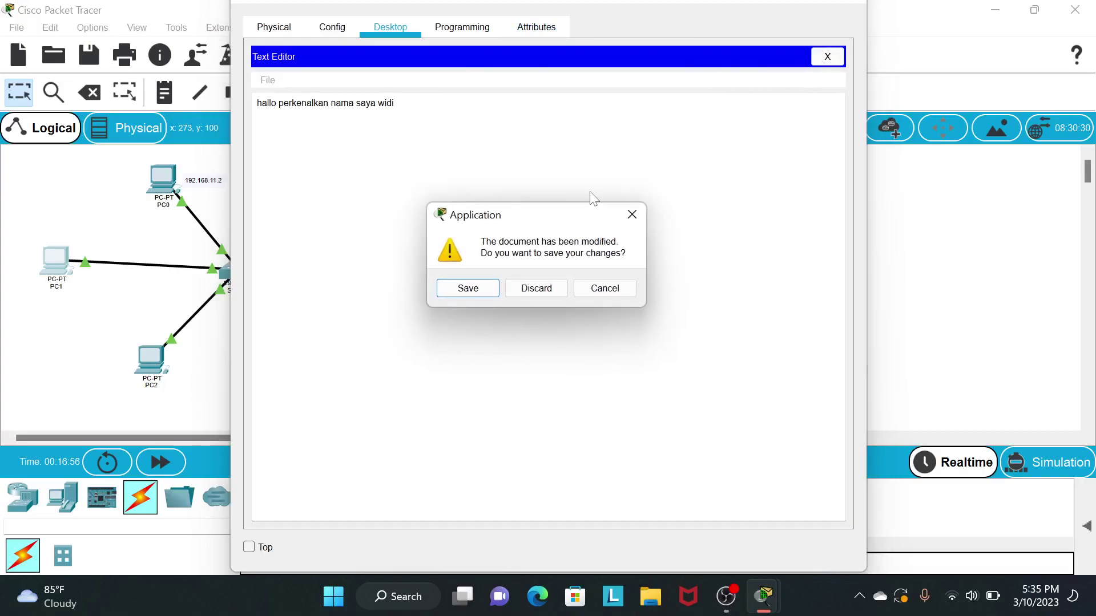
click(459, 291)
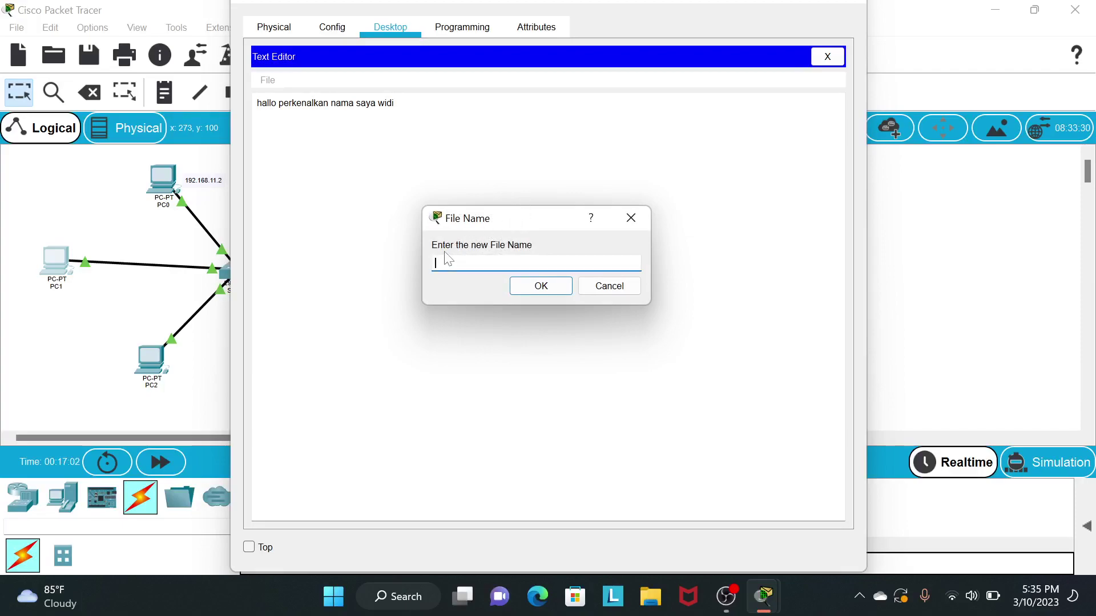
text(data.txt)
click(535, 284)
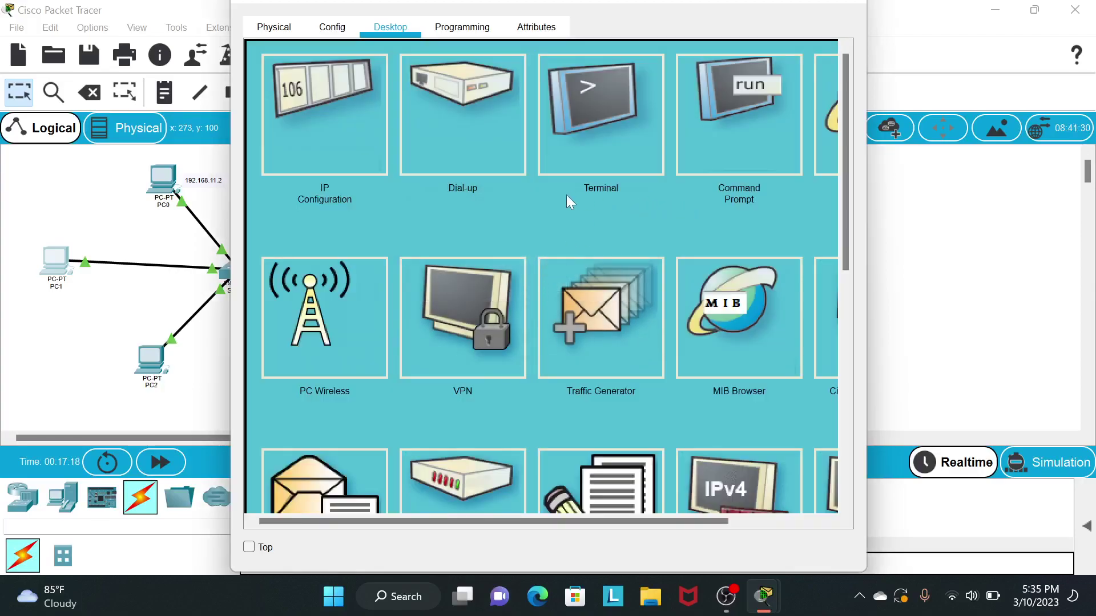
- Confirm data.txt is on PC1 with dir, then log in to the nur.com FTP server
click(725, 157)
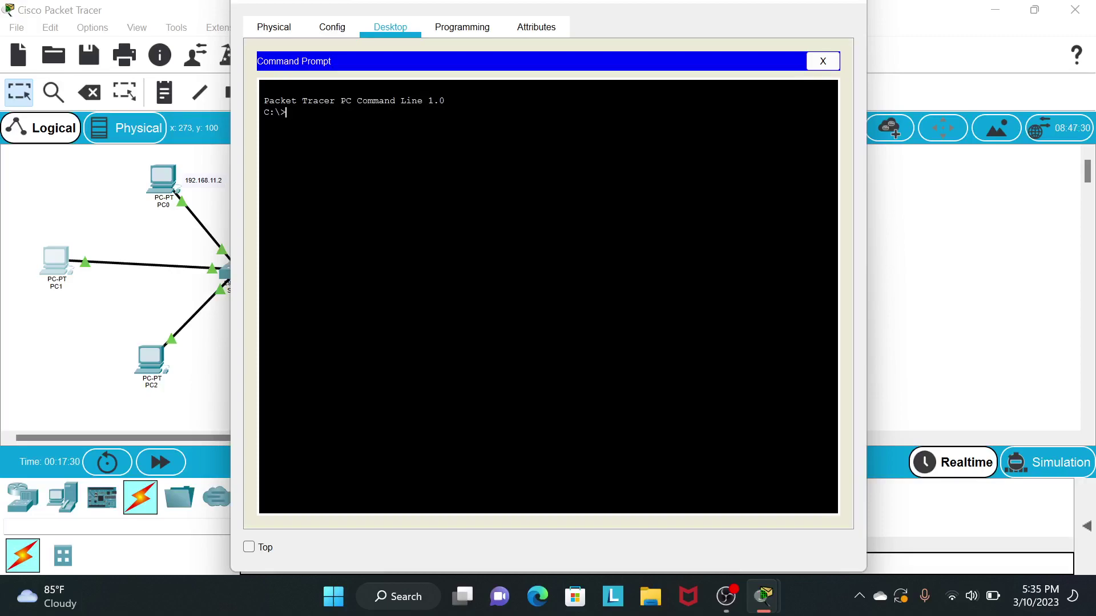
text(dir)
key(Return)
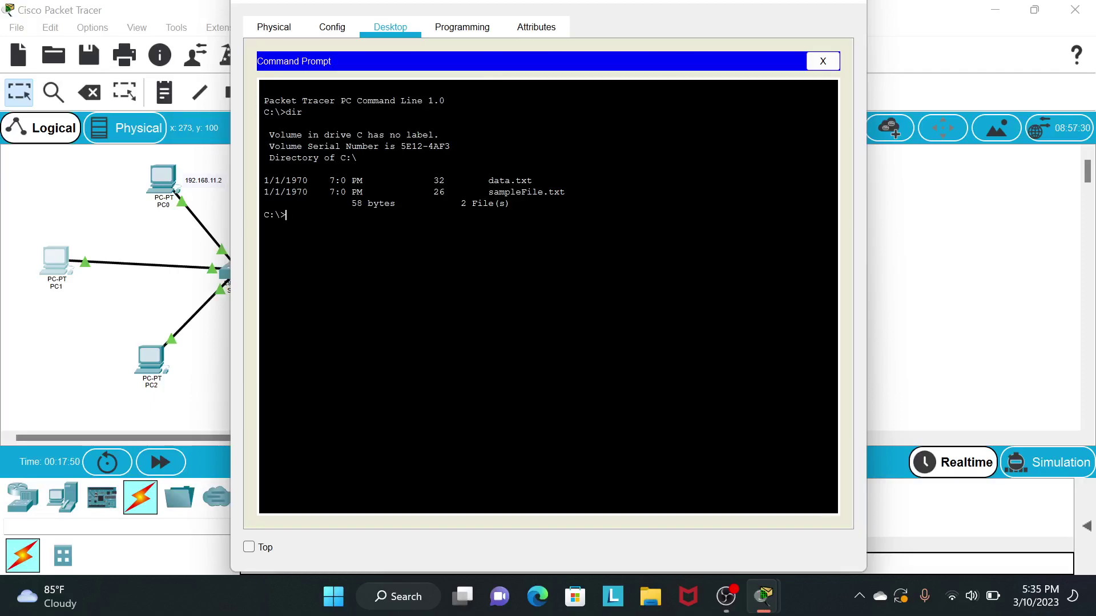
text(ftp nur.com)
key(Return)
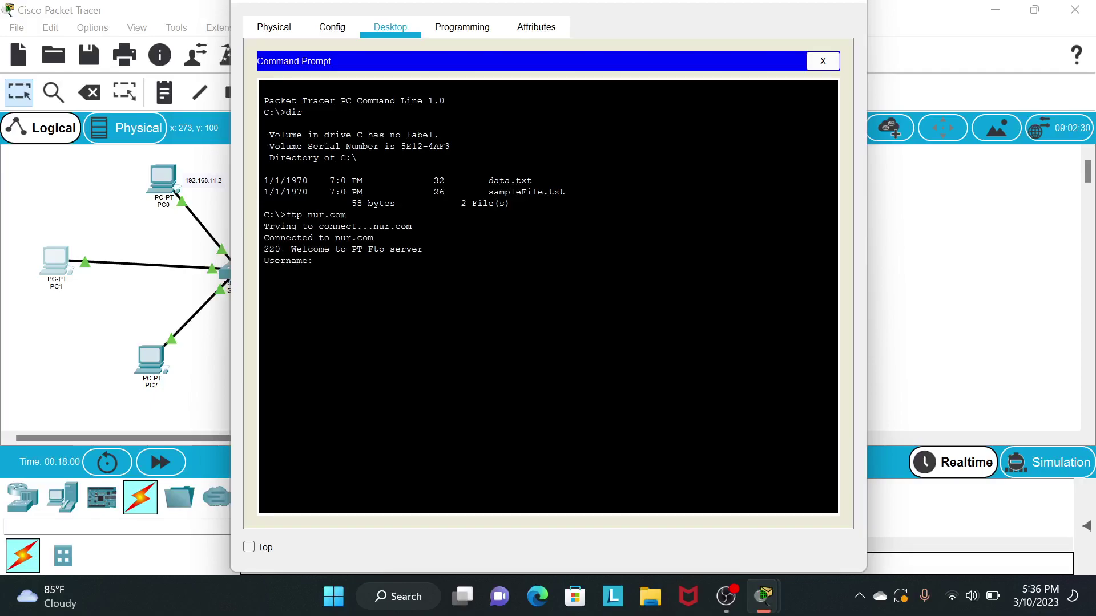
text(widi)
key(Return)
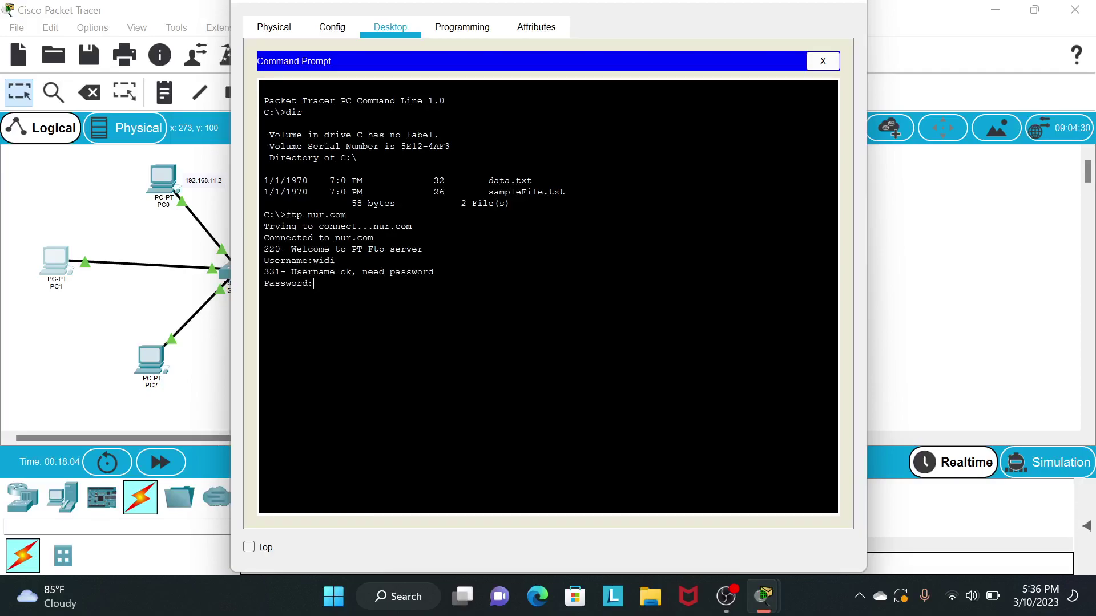
key(Return)
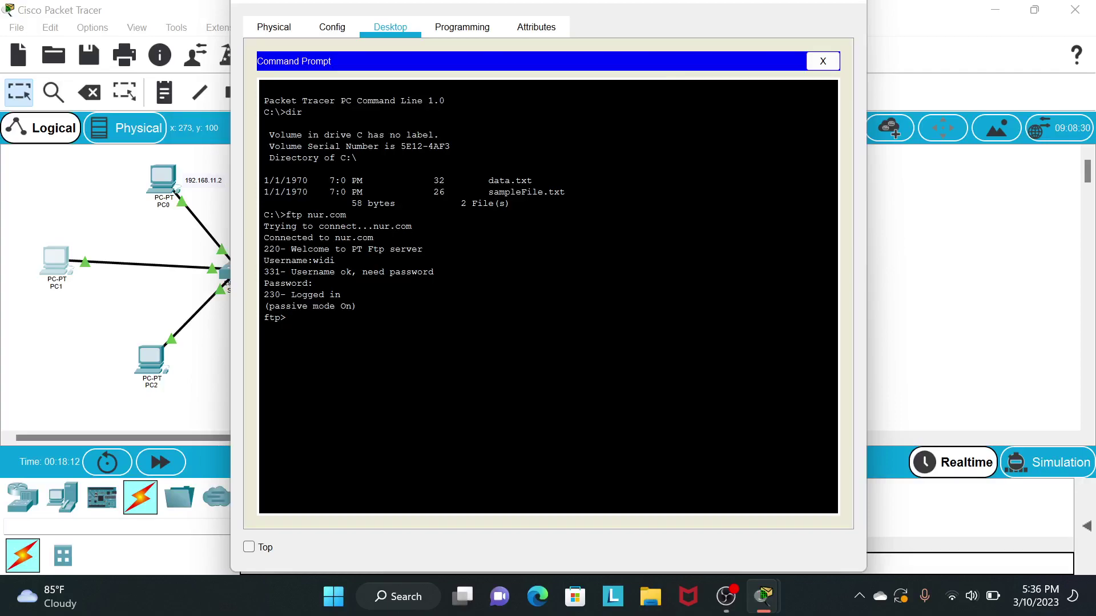
- List the FTP server's 33 files with dir
text(dir)
key(Return)
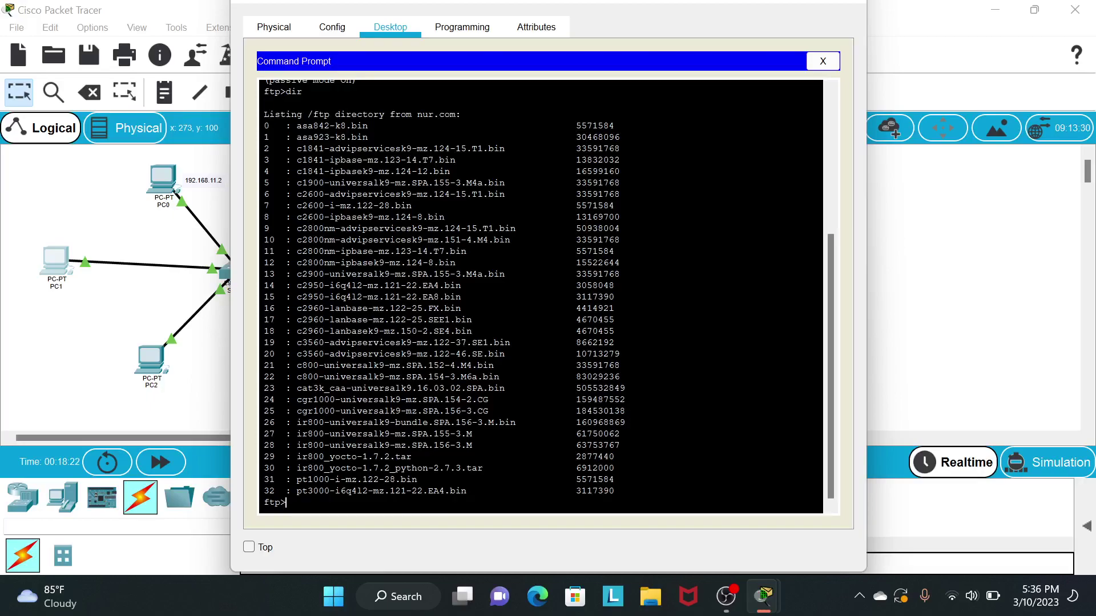
scroll(542, 297, up, 6)
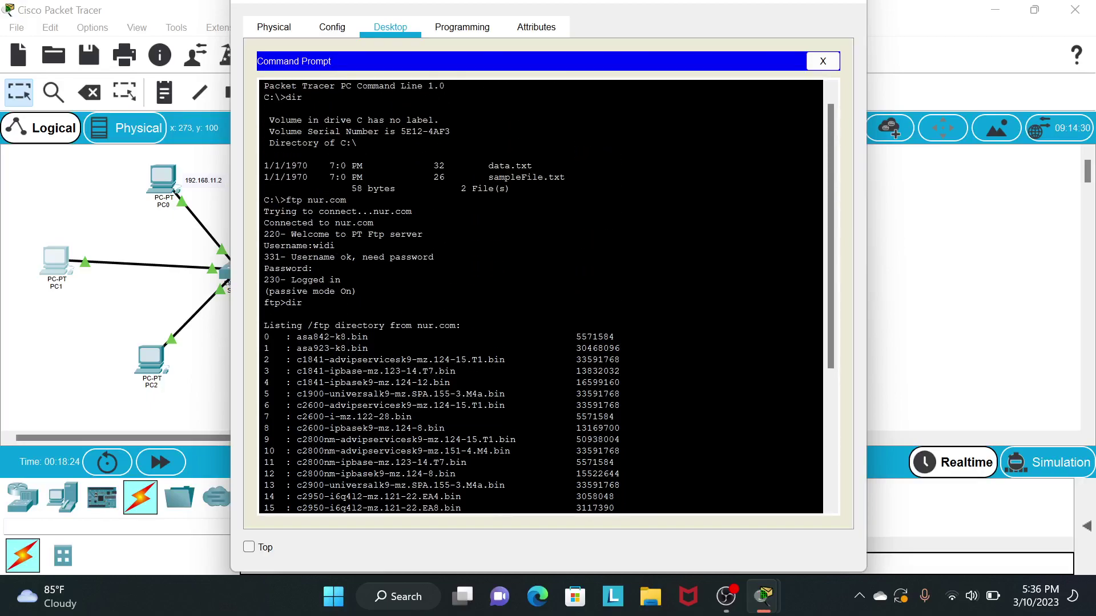
scroll(542, 297, down, 6)
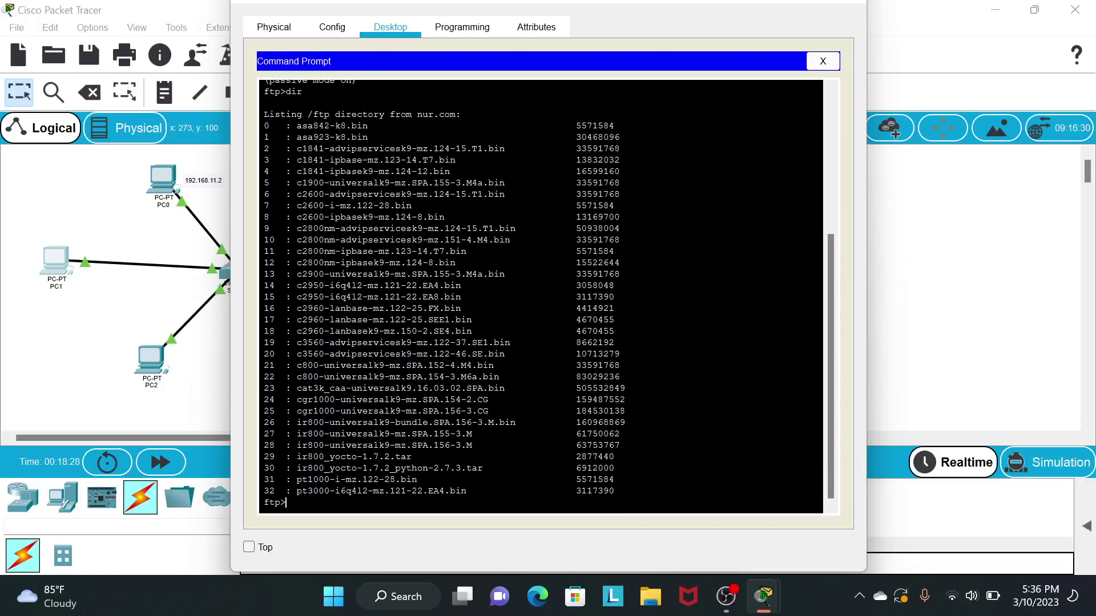
scroll(542, 296, up, 3)
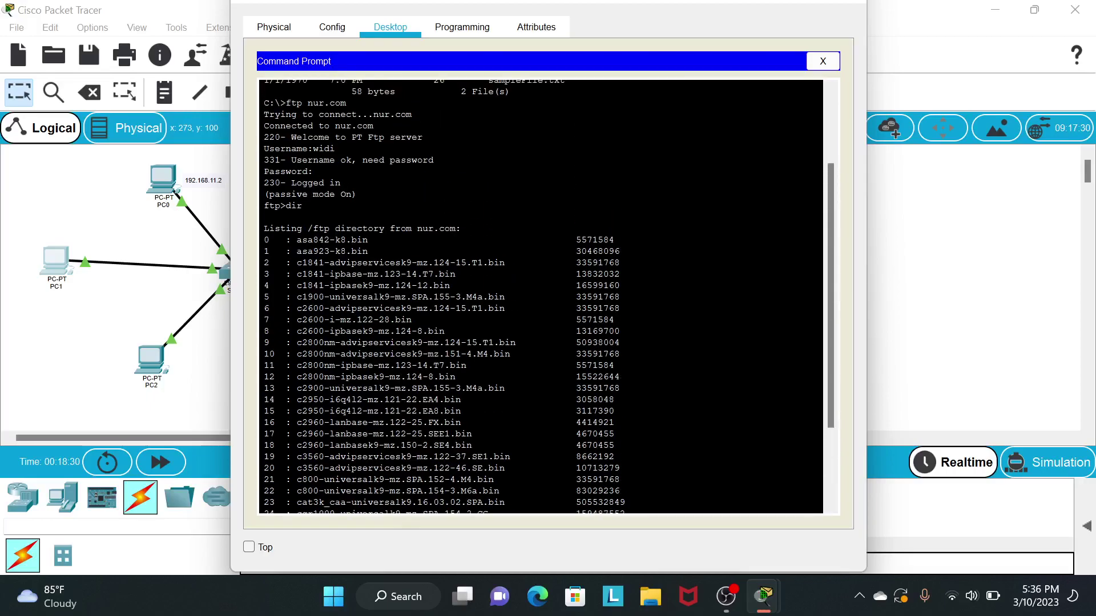
scroll(542, 296, up, 3)
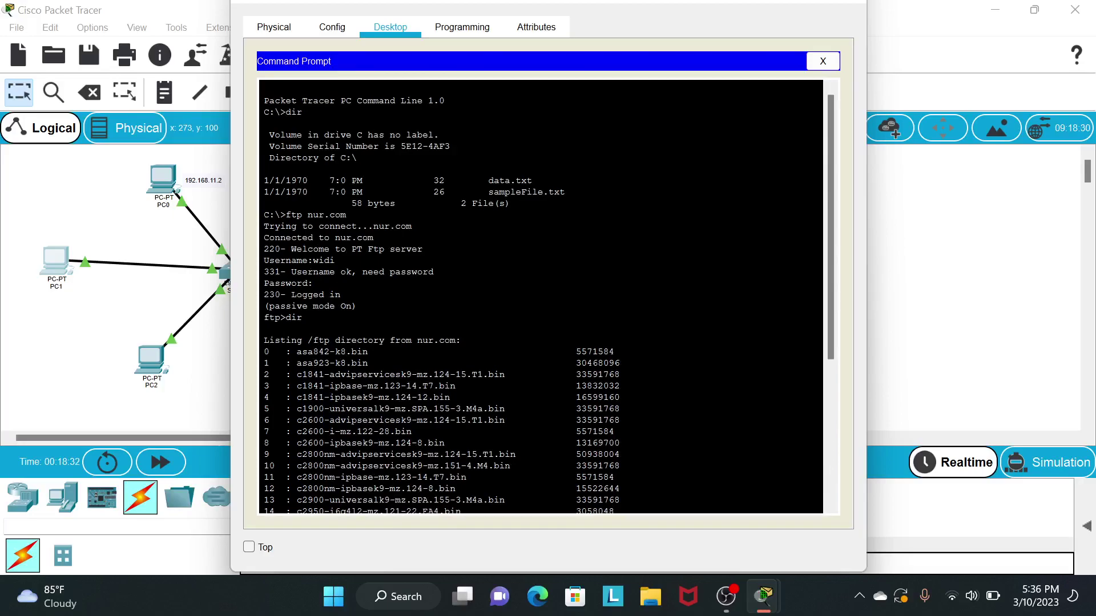
scroll(542, 297, down, 6)
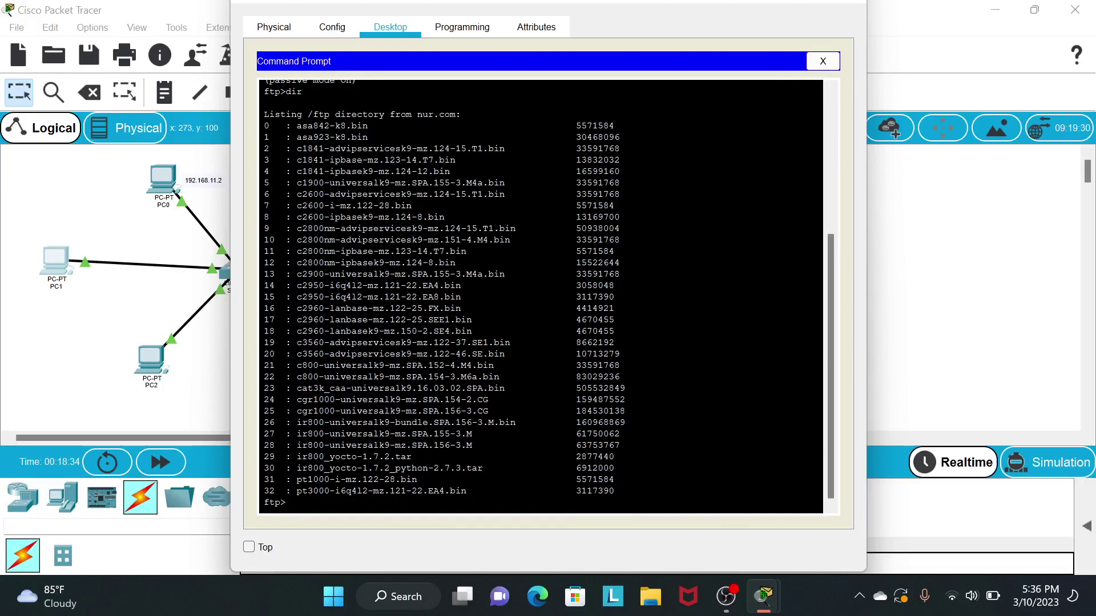
- Upload data.txt to the nur.com FTP server with put
text(put data.txt)
key(Return)
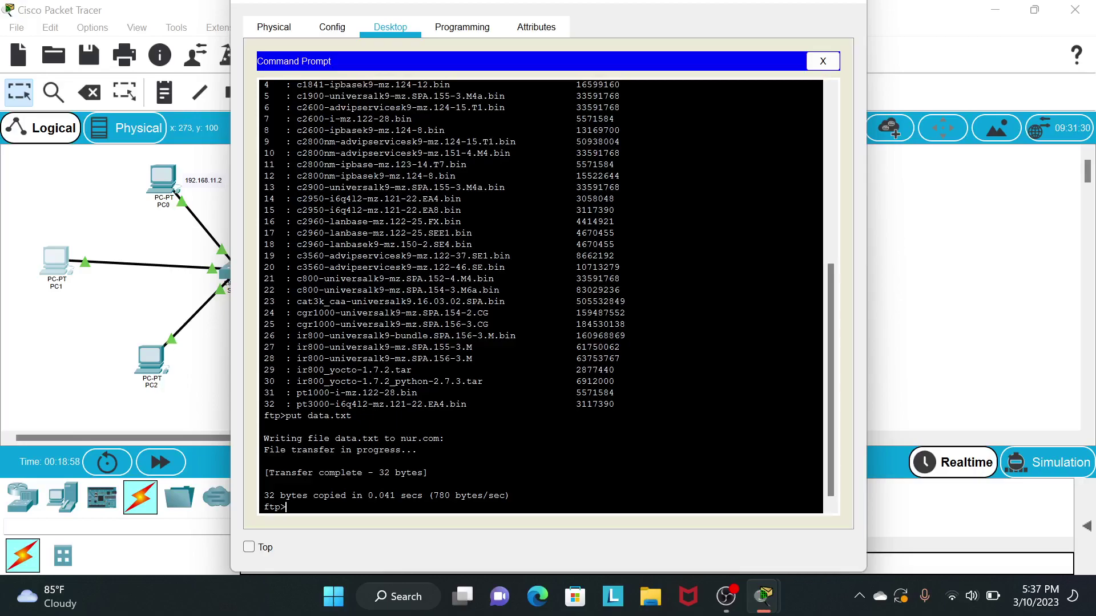
scroll(541, 296, down, 1)
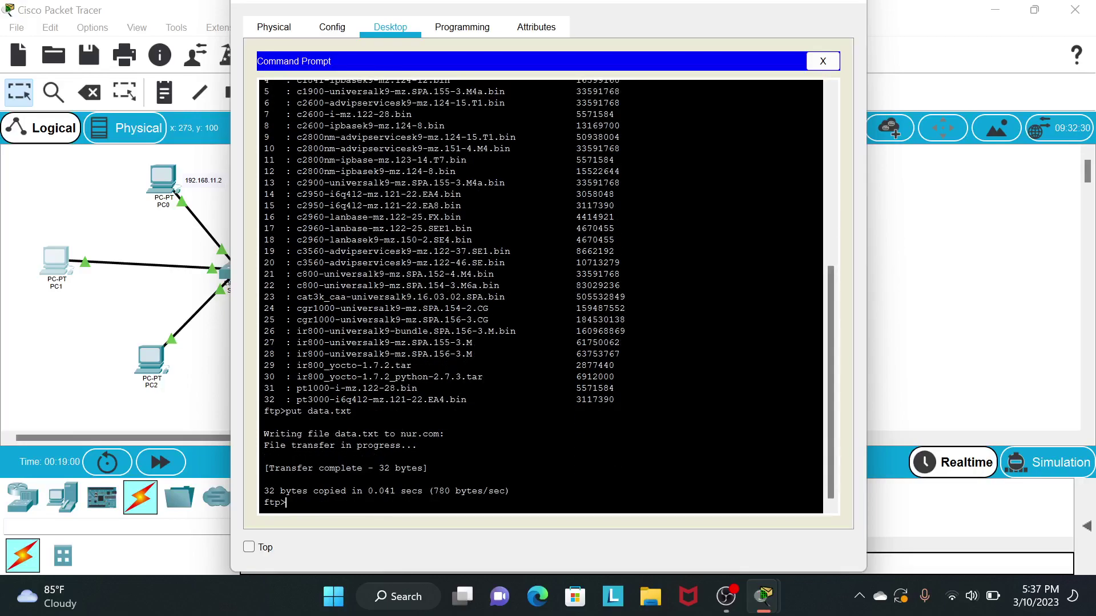
- Verify the 32-byte data.txt appears in the server listing, then close the PC window
text(dir)
key(Return)
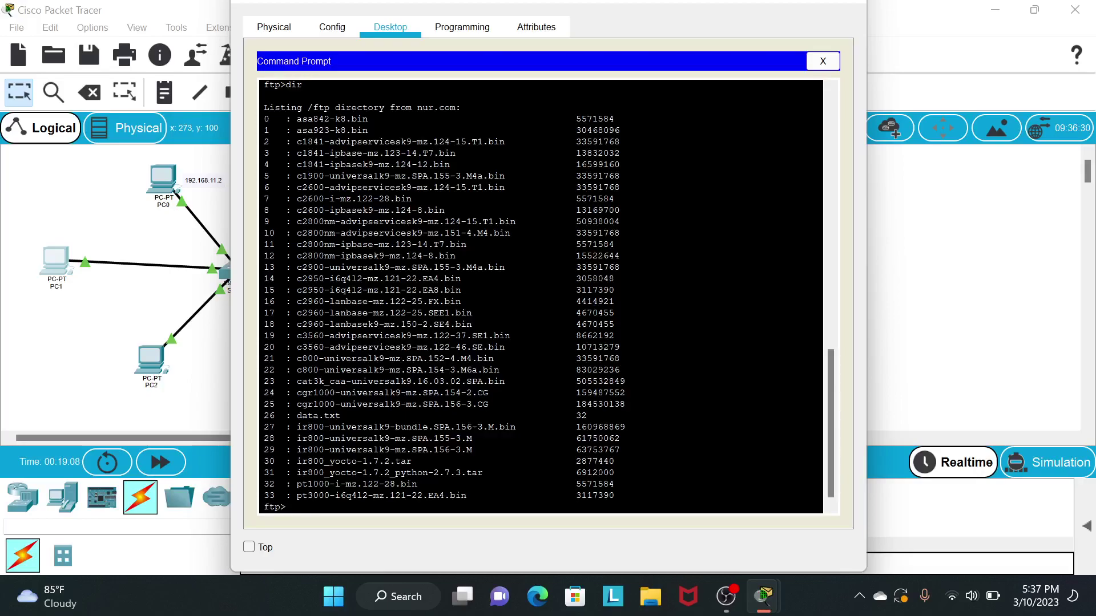
scroll(541, 297, up, 2)
scroll(541, 296, down, 2)
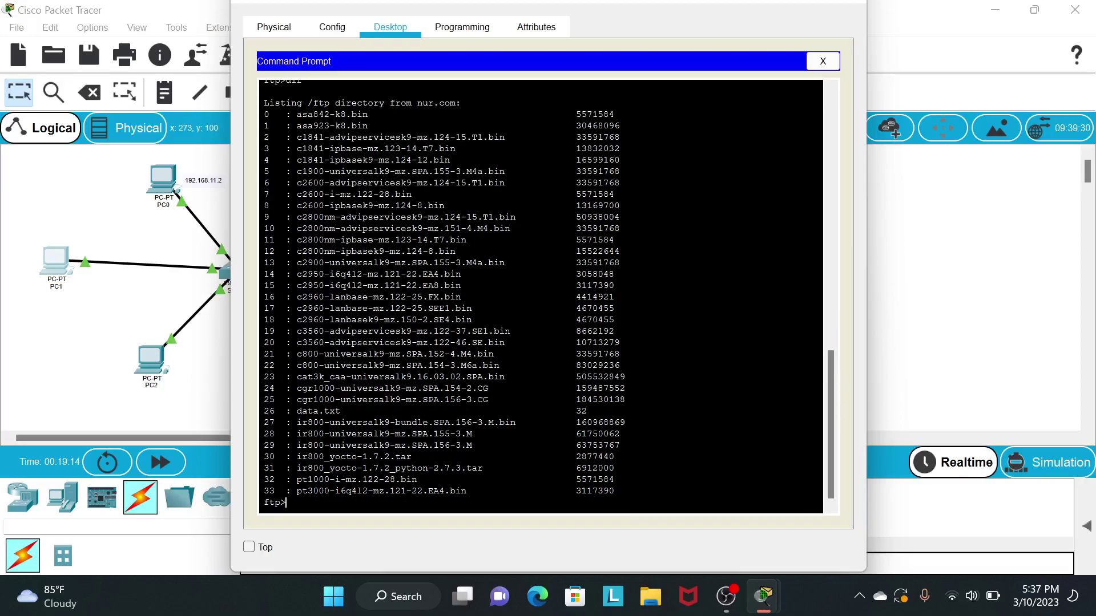
click(856, 7)
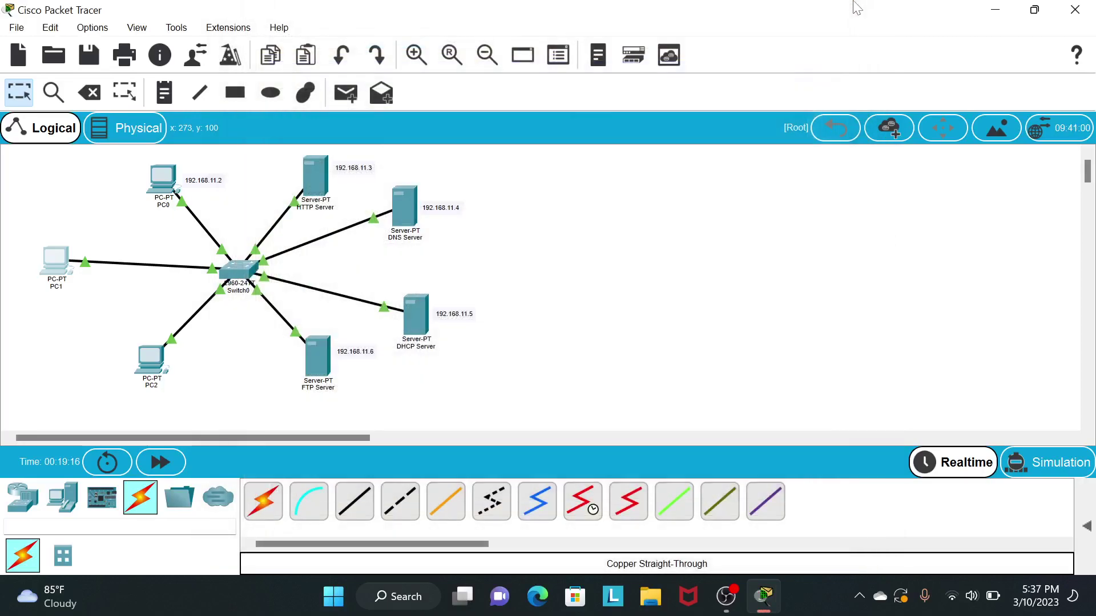
- List PC2's drive in its Command Prompt, showing only sampleFile.txt
click(159, 377)
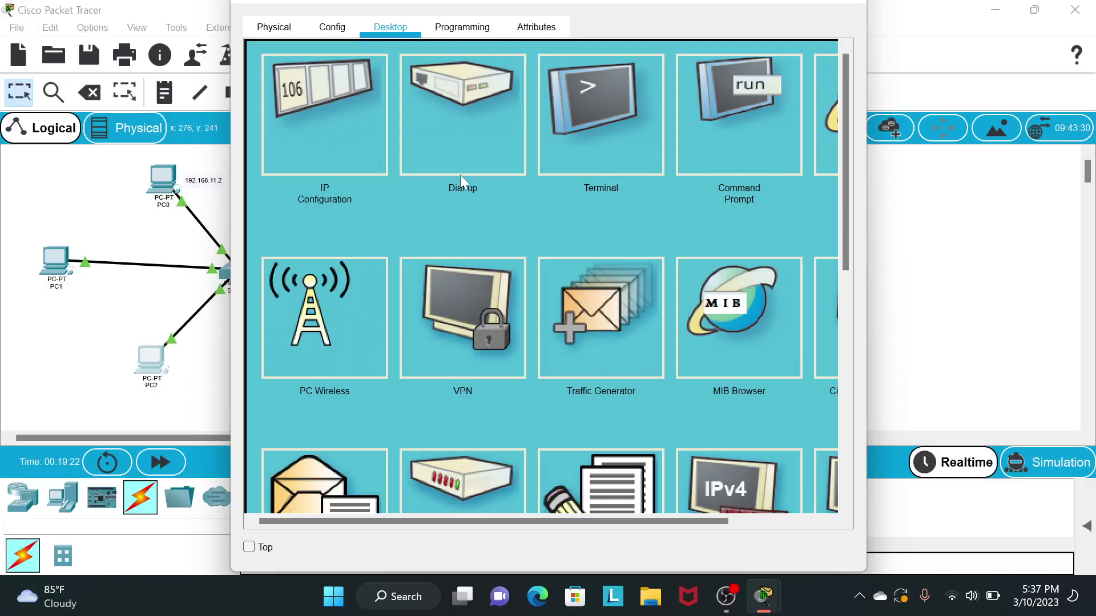
click(730, 109)
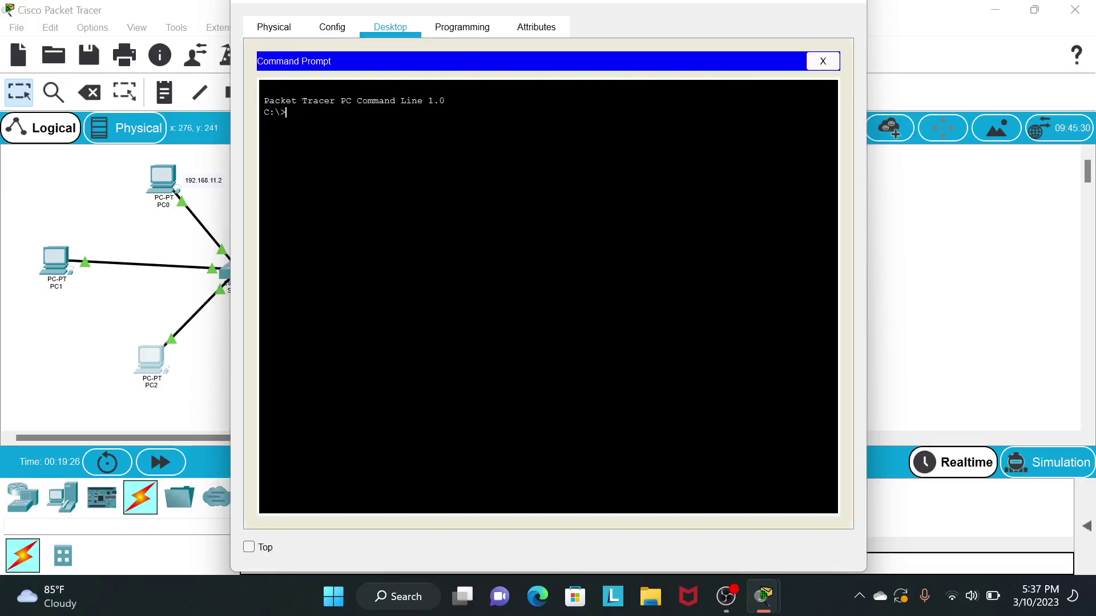
text(dir)
key(Return)
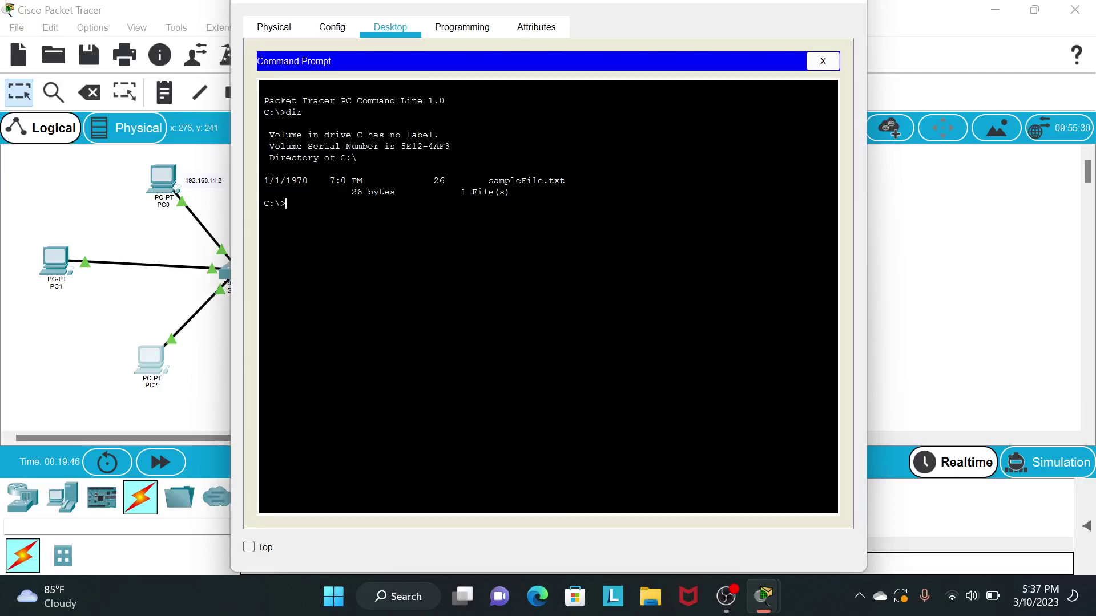
- Log PC2 in to the nur.com FTP server with the username and password
text(ftp nur.com)
key(Return)
text(widi)
key(Return)
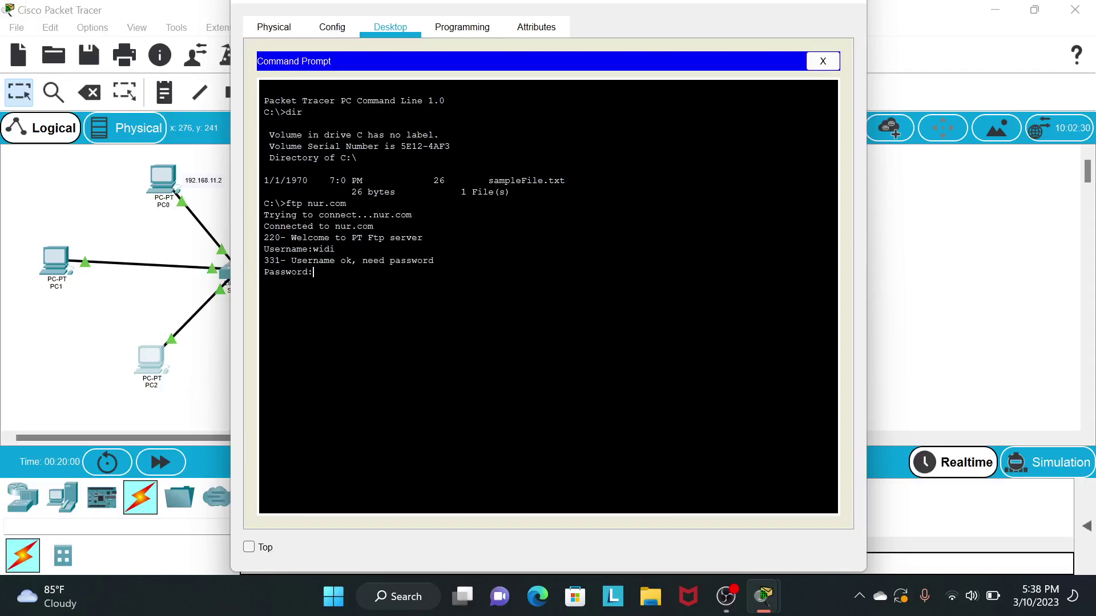
key(Return)
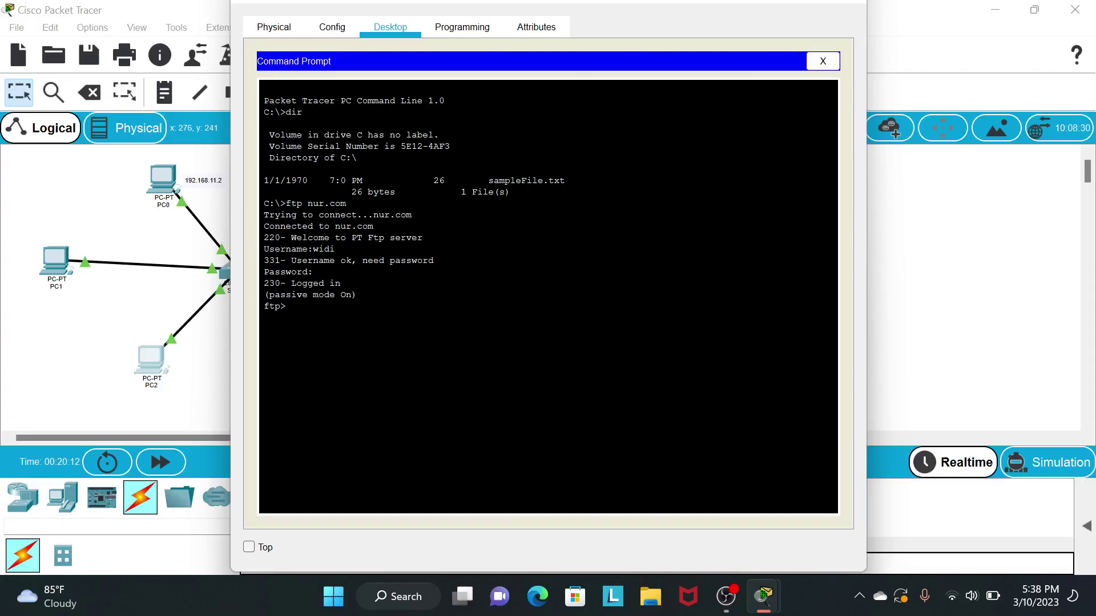
- List the nur.com FTP server's files from PC2
text(ir)
key(Return)
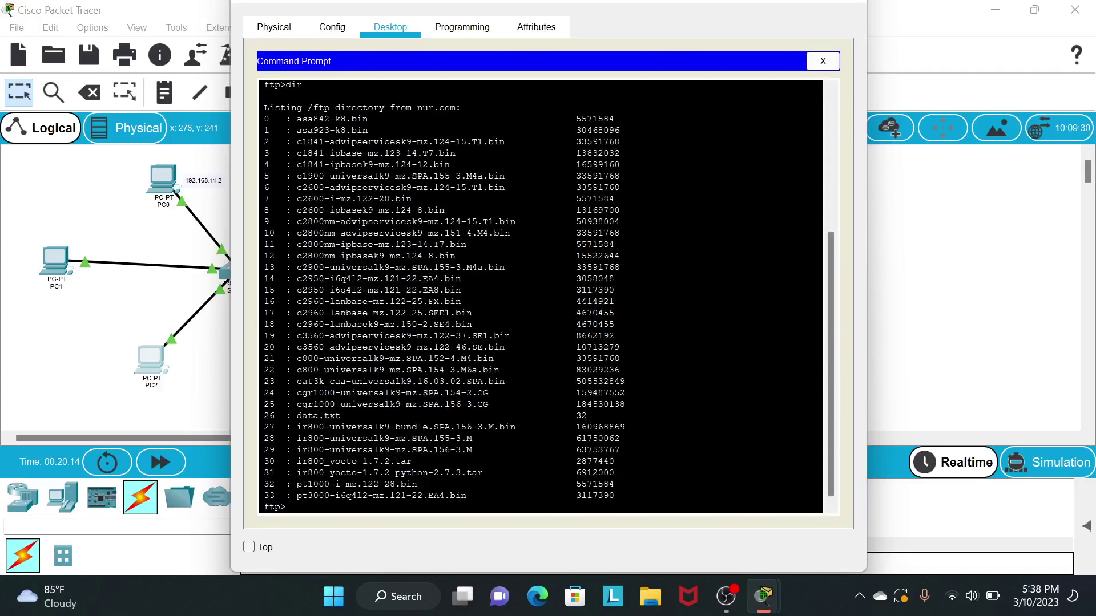
scroll(541, 296, up, 1)
scroll(541, 296, down, 1)
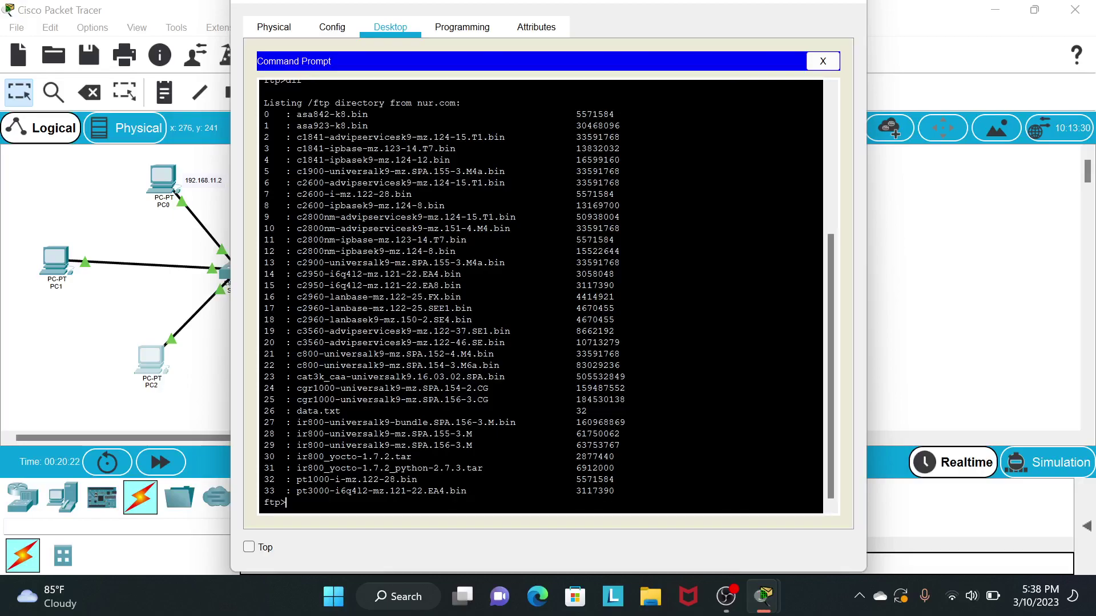
scroll(540, 296, up, 1)
scroll(541, 296, down, 1)
- Download data.txt, end the FTP session, and confirm PC2 lists data.txt and sampleFile.txt
text(get data.tx)
key(Return)
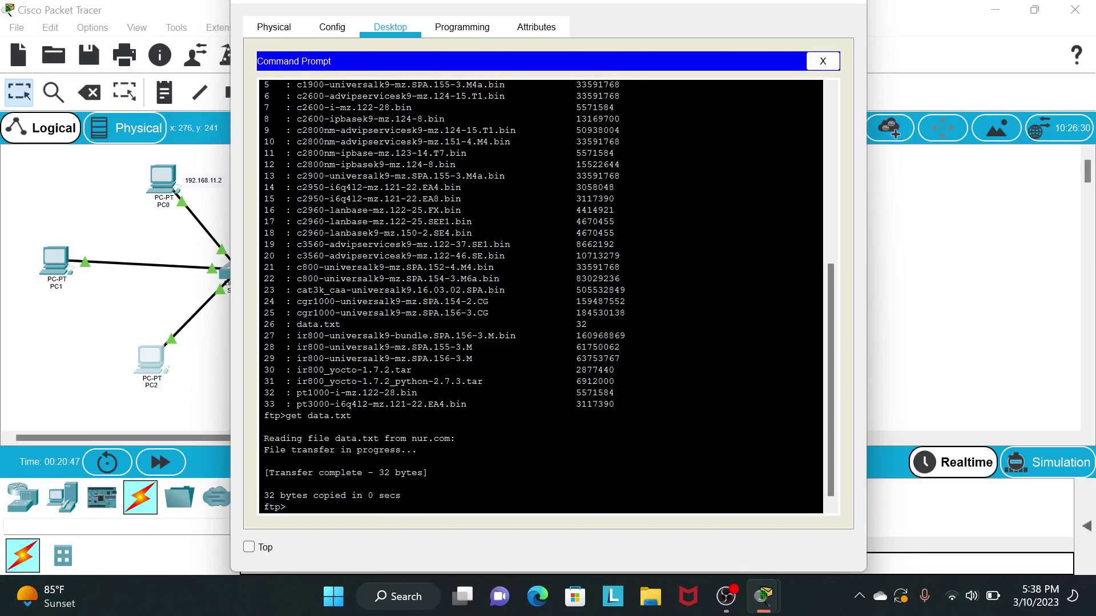
key(Return)
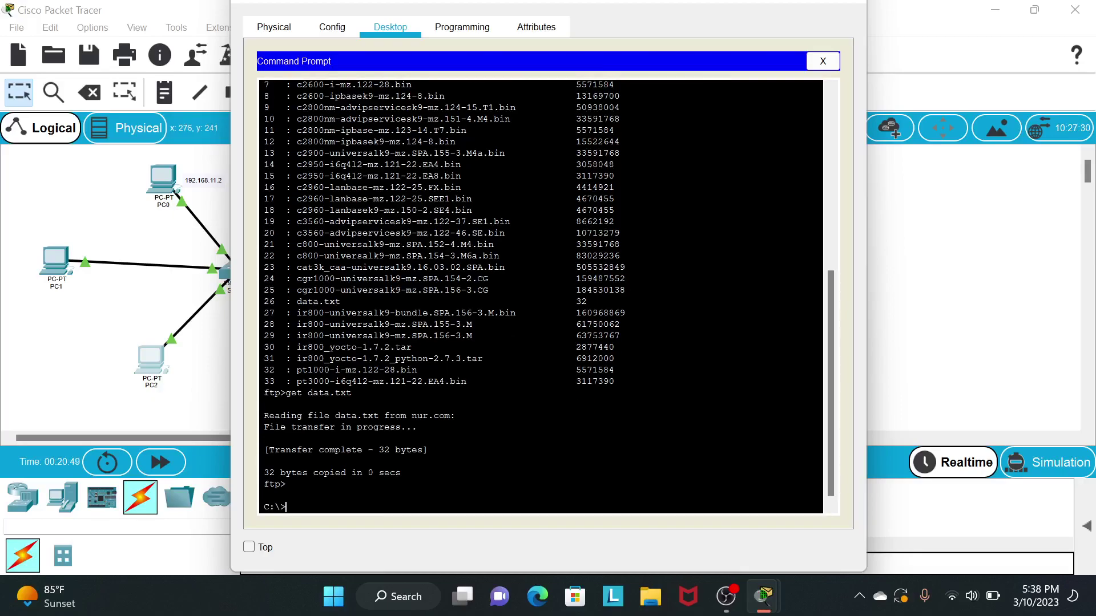
text(dir)
key(Return)
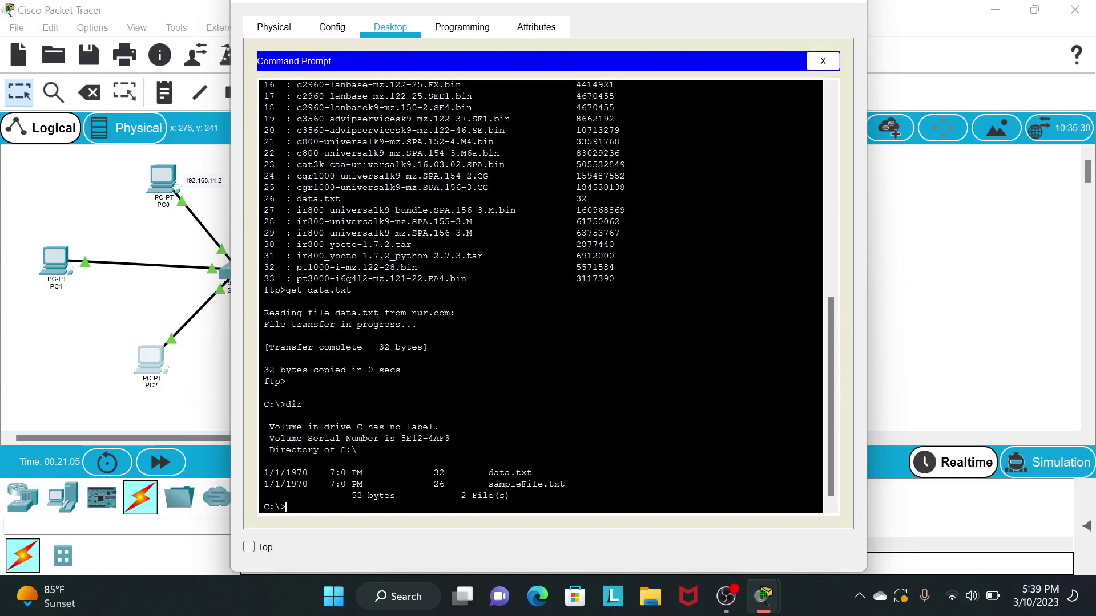
scroll(541, 296, up, 10)
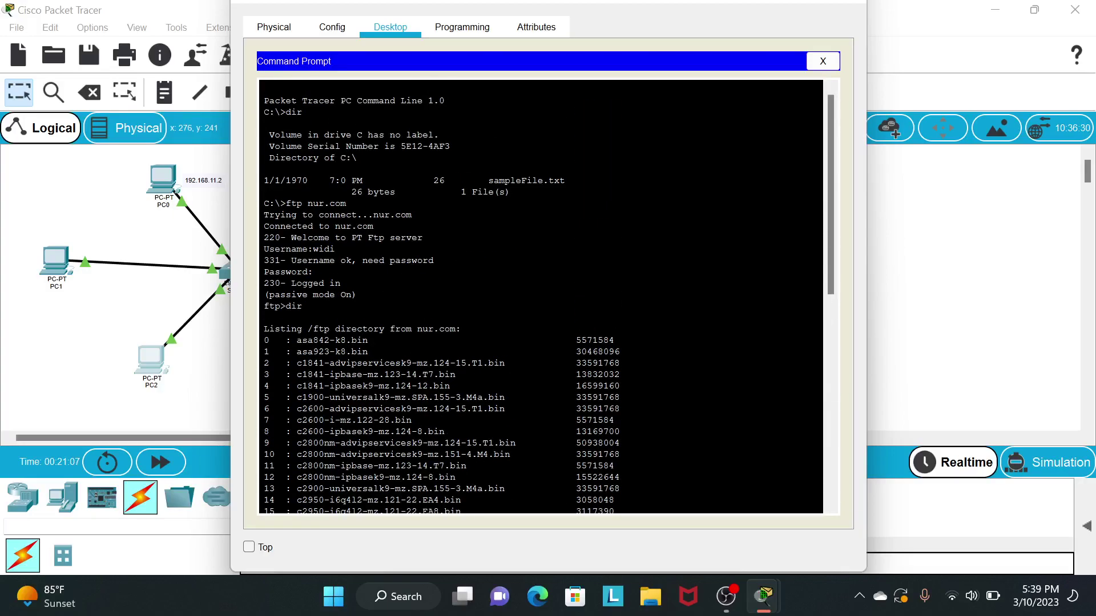
- Close PC2's device window to return to the star topology view
click(849, 7)
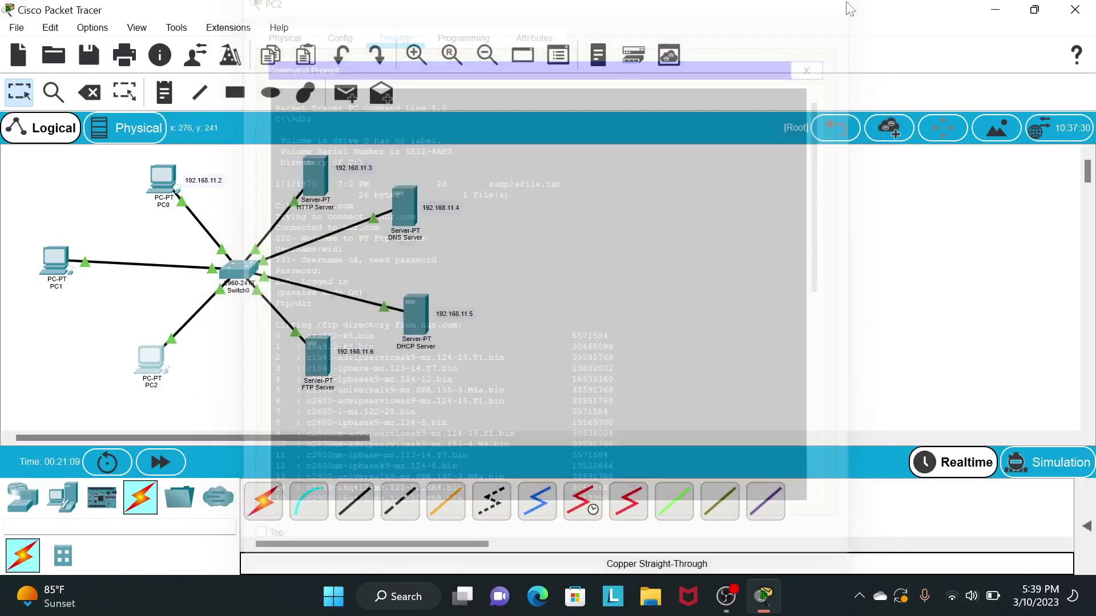